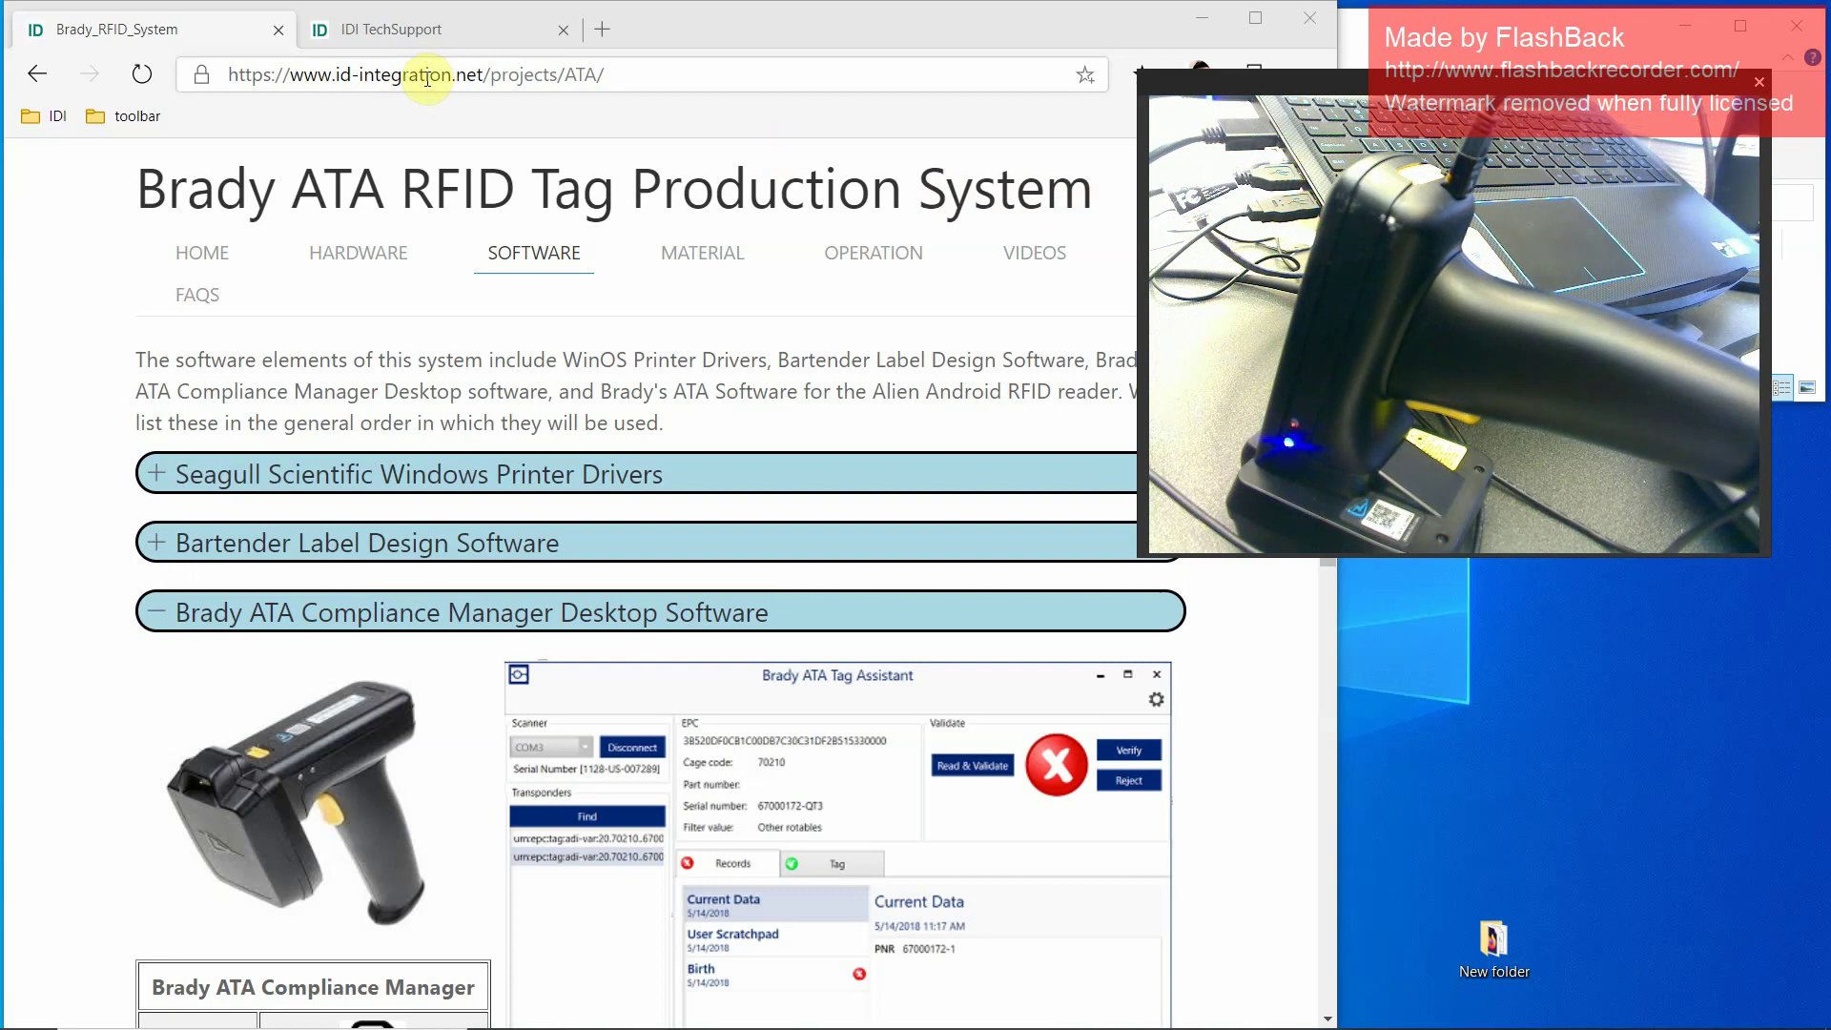
# - Open the Brady RFID System ATA Spec2000 project page and view its TSL 1128 RFID Handheld Reader hardware section
pyautogui.click(427, 34)
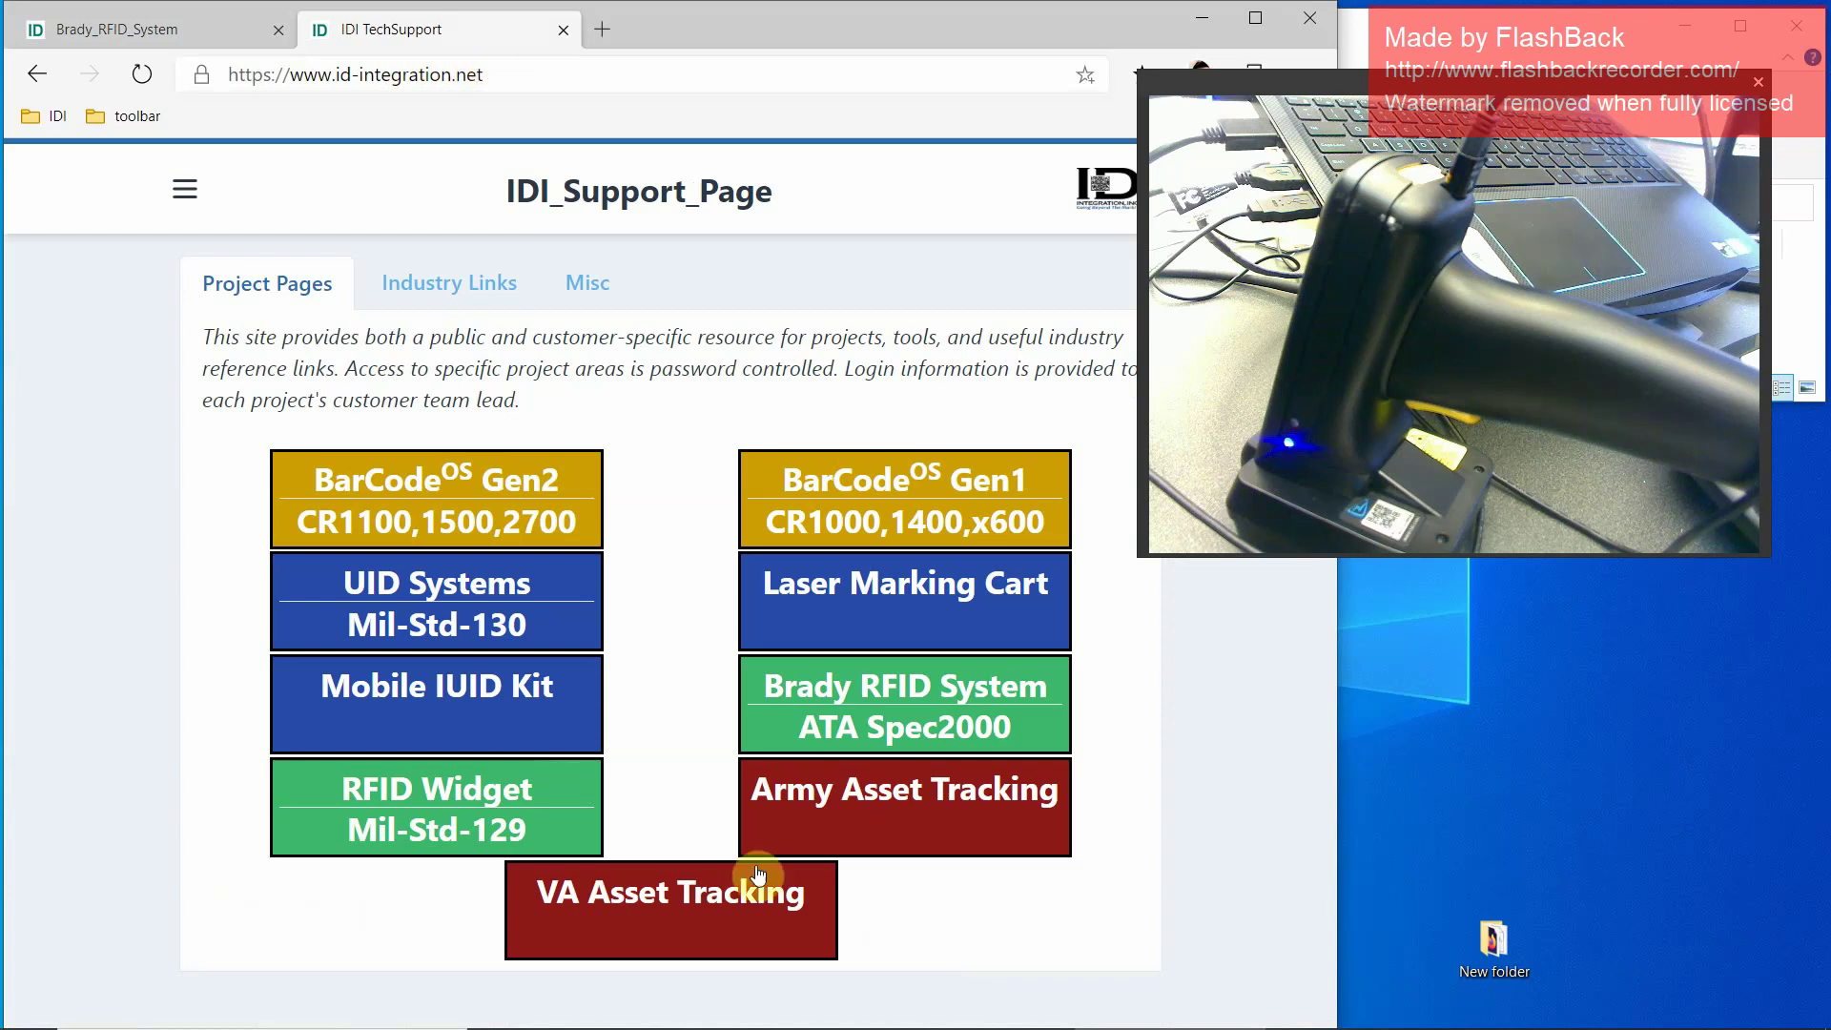
pyautogui.click(903, 697)
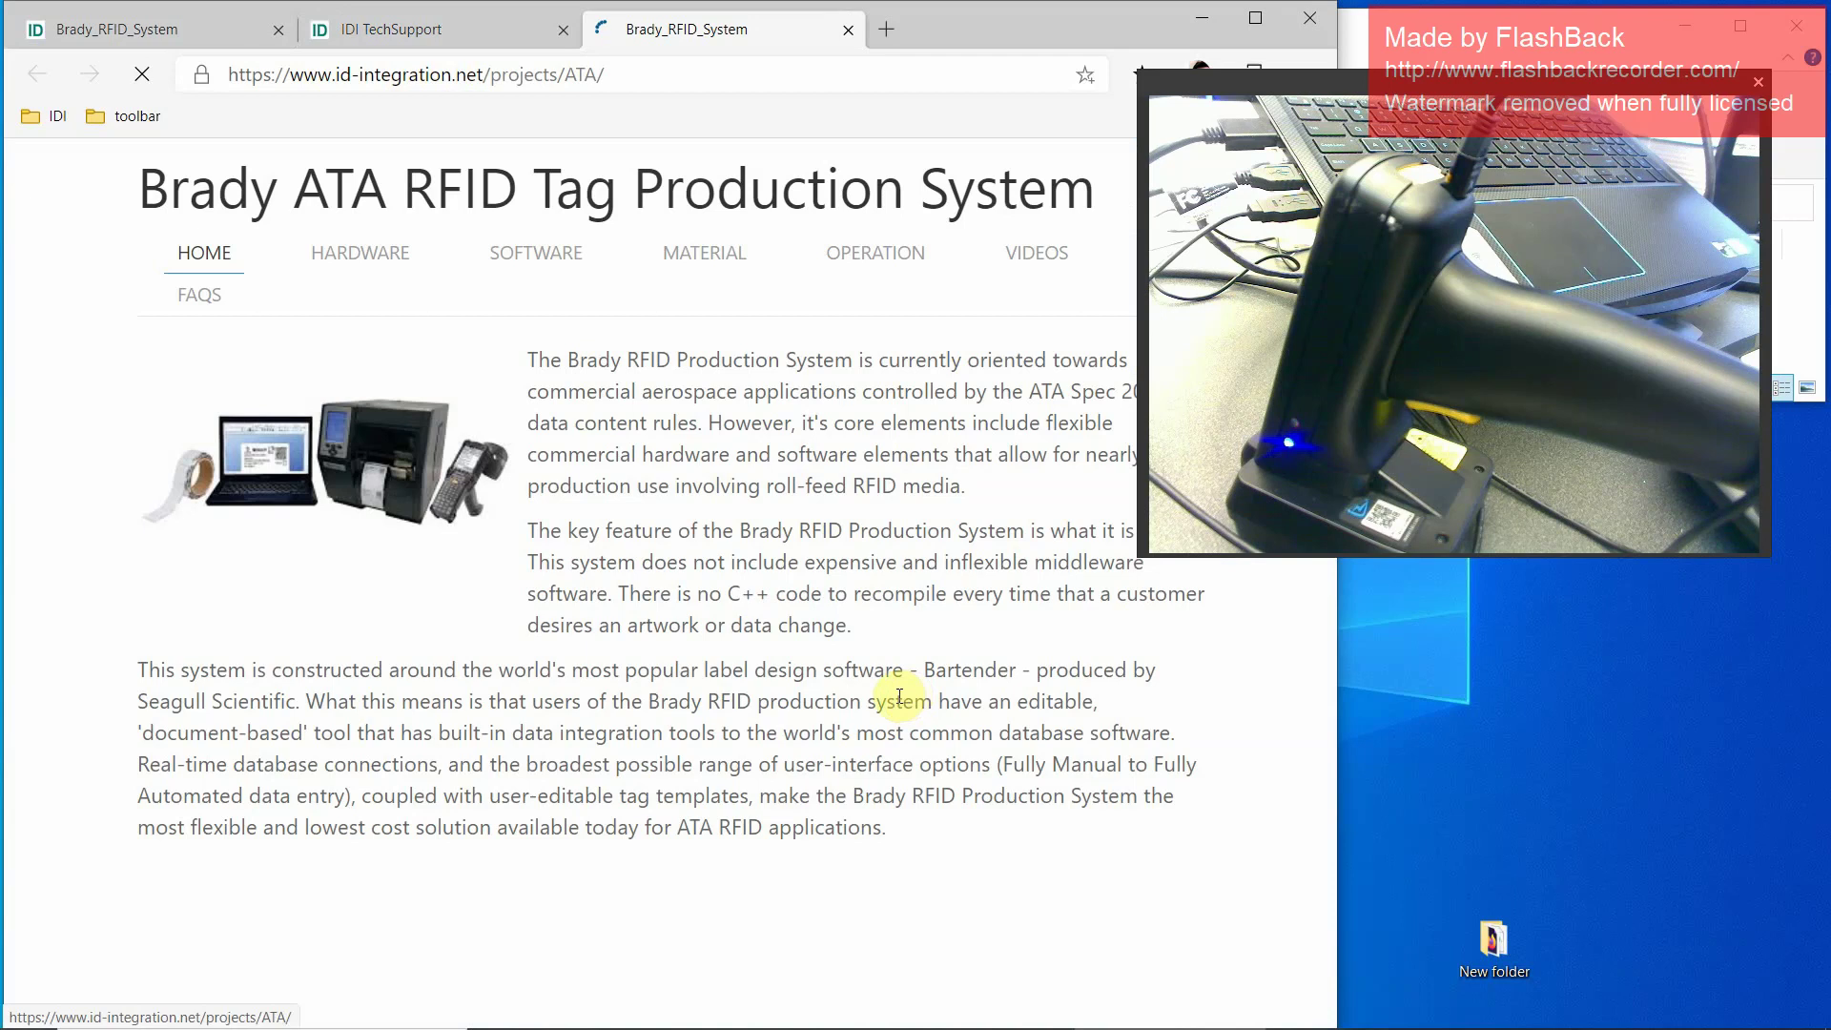
pyautogui.click(363, 256)
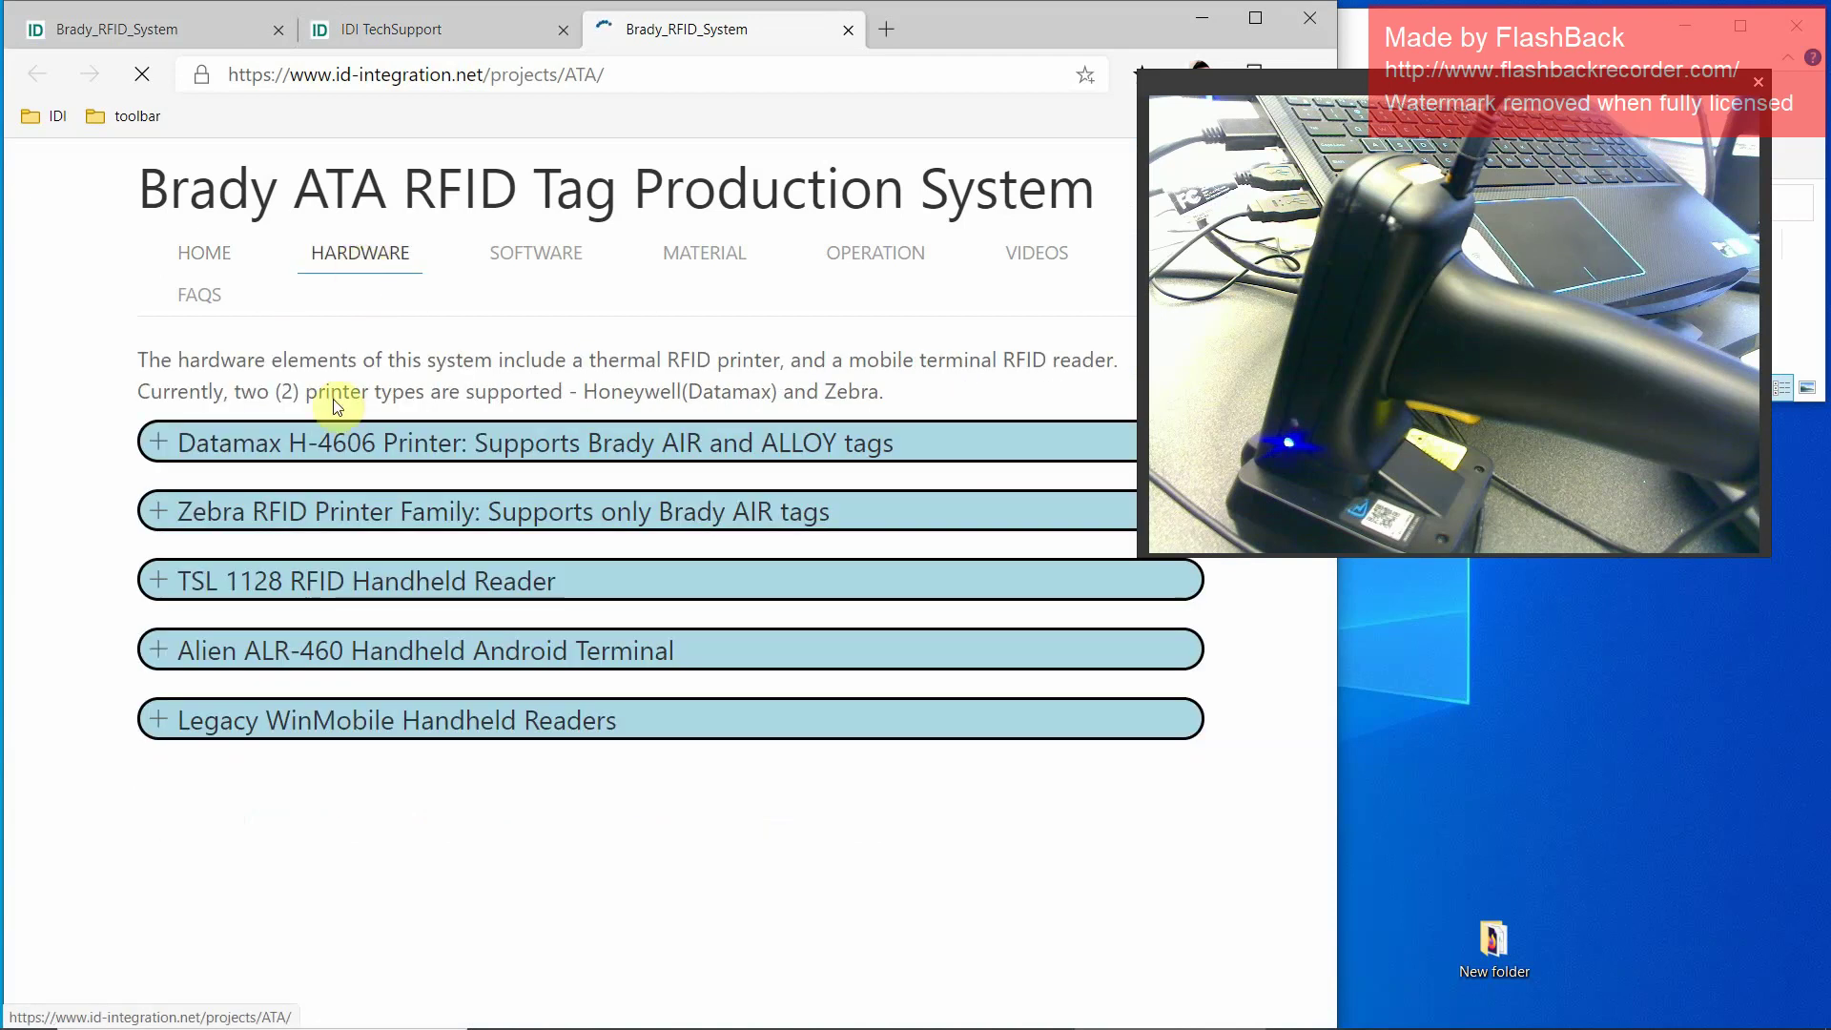
pyautogui.click(153, 580)
pyautogui.scroll(-3, 613, 777)
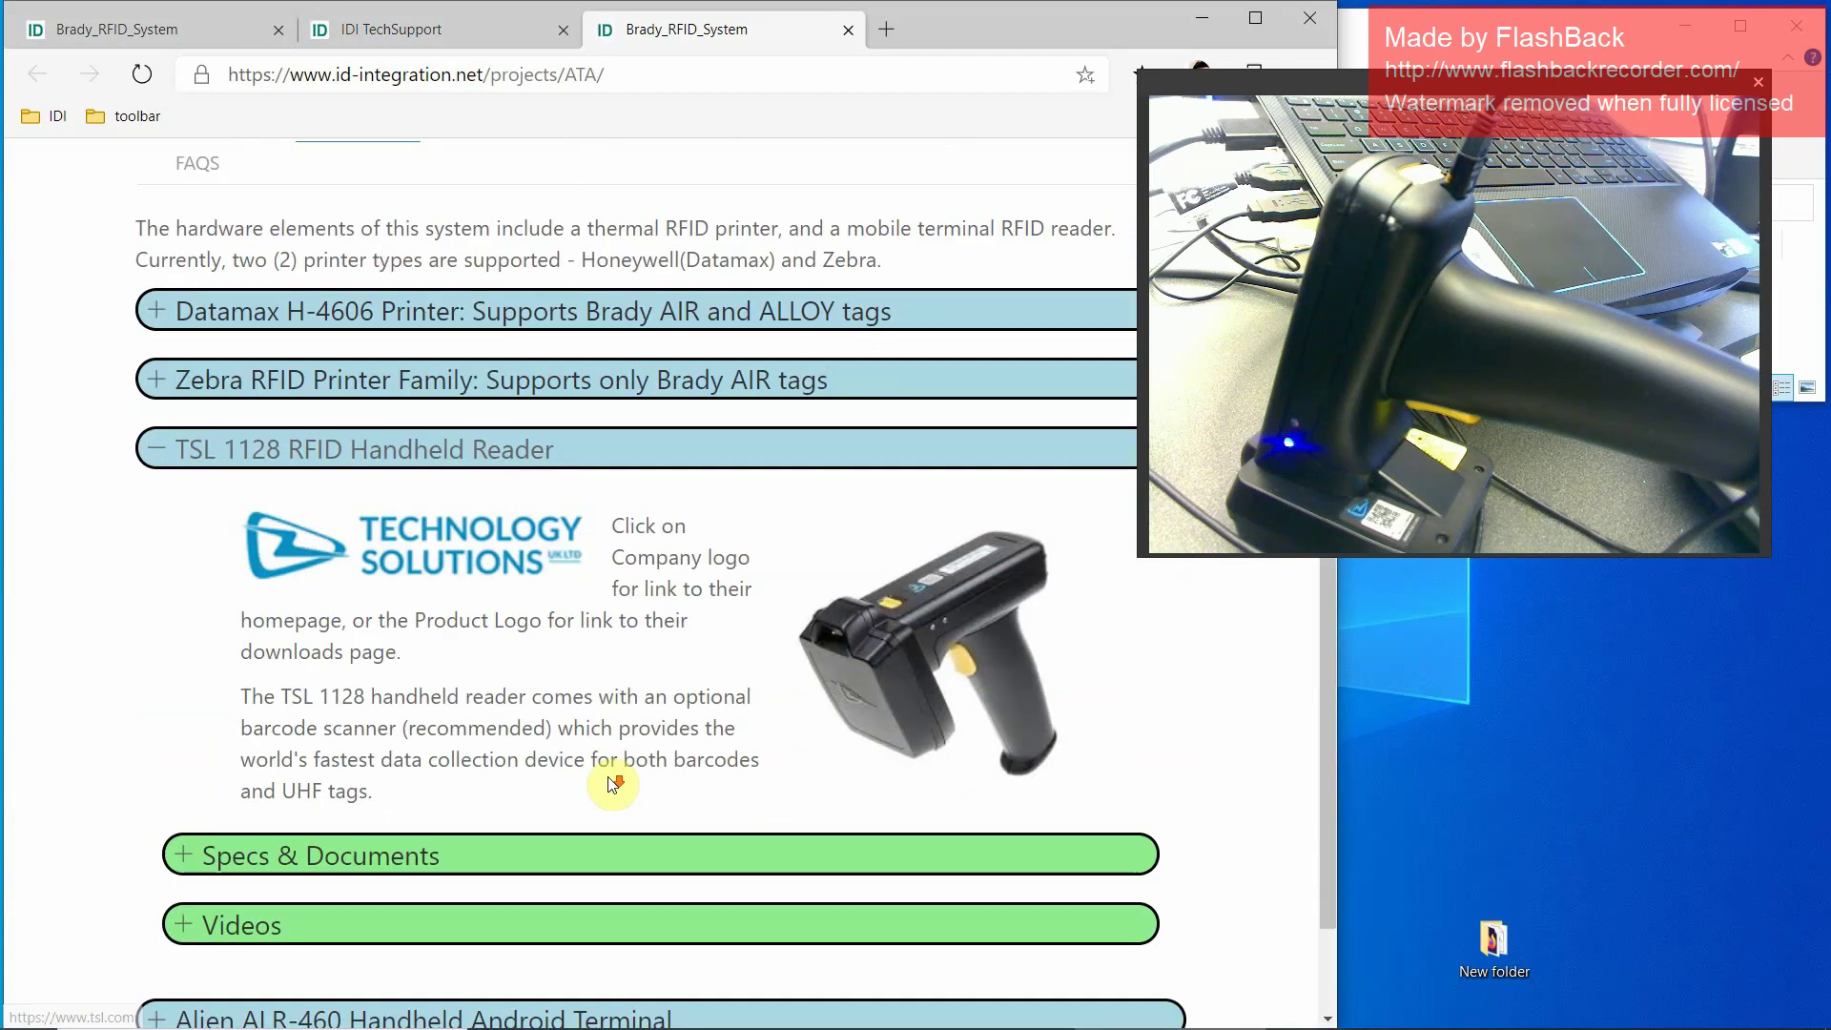
pyautogui.scroll(3, 548, 219)
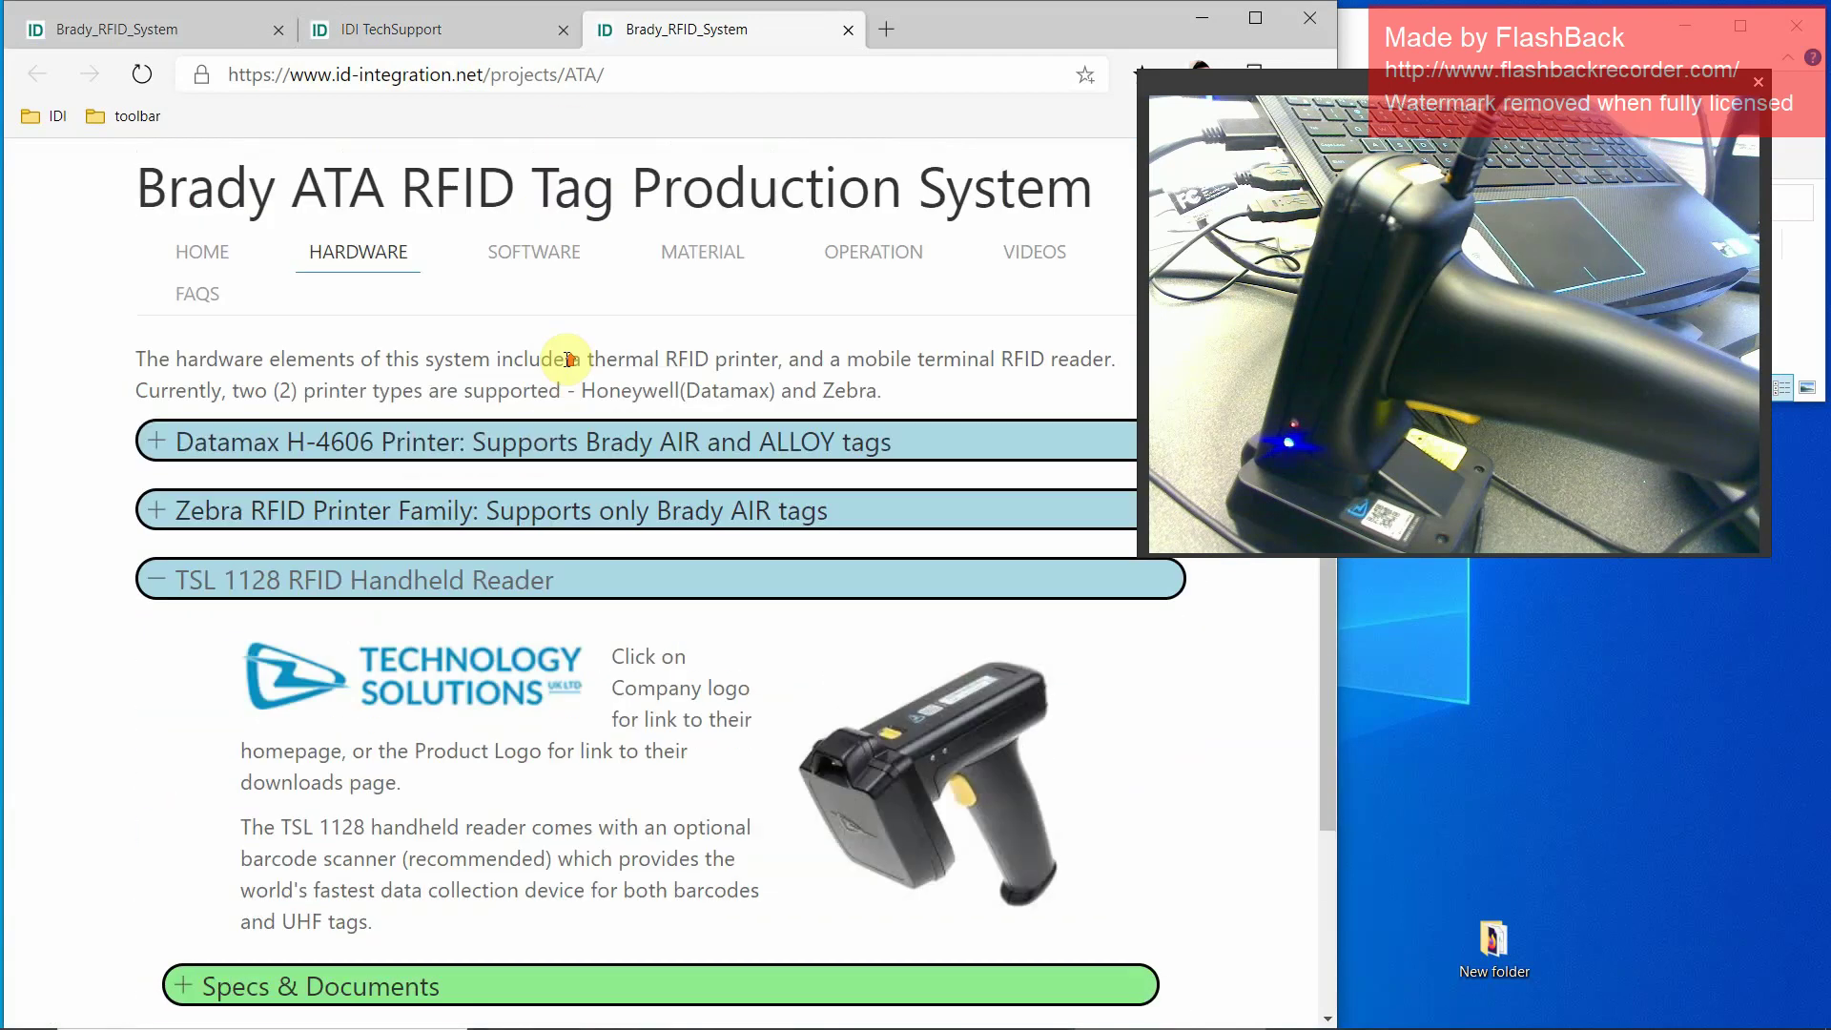
# - View the Brady ATA Compliance Manager Desktop Software section among the project's software
pyautogui.click(523, 251)
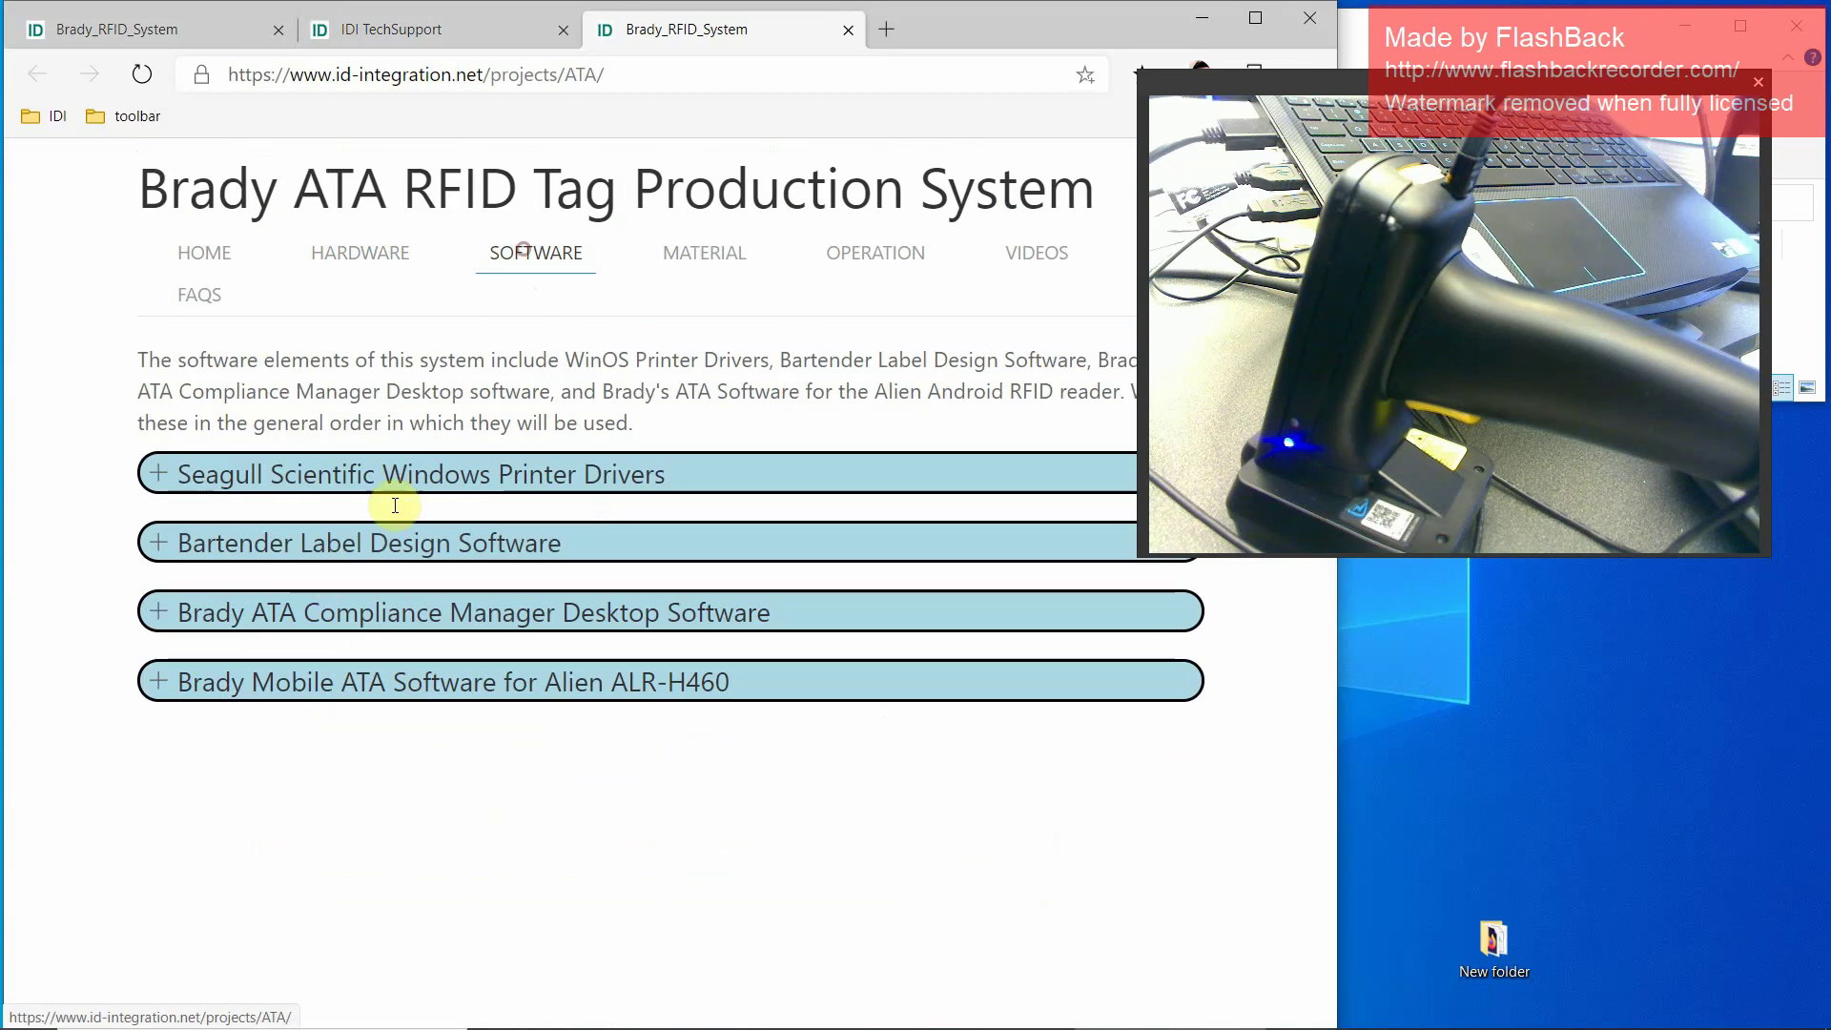
pyautogui.click(163, 613)
pyautogui.scroll(-2, 391, 691)
pyautogui.scroll(-2, 391, 691)
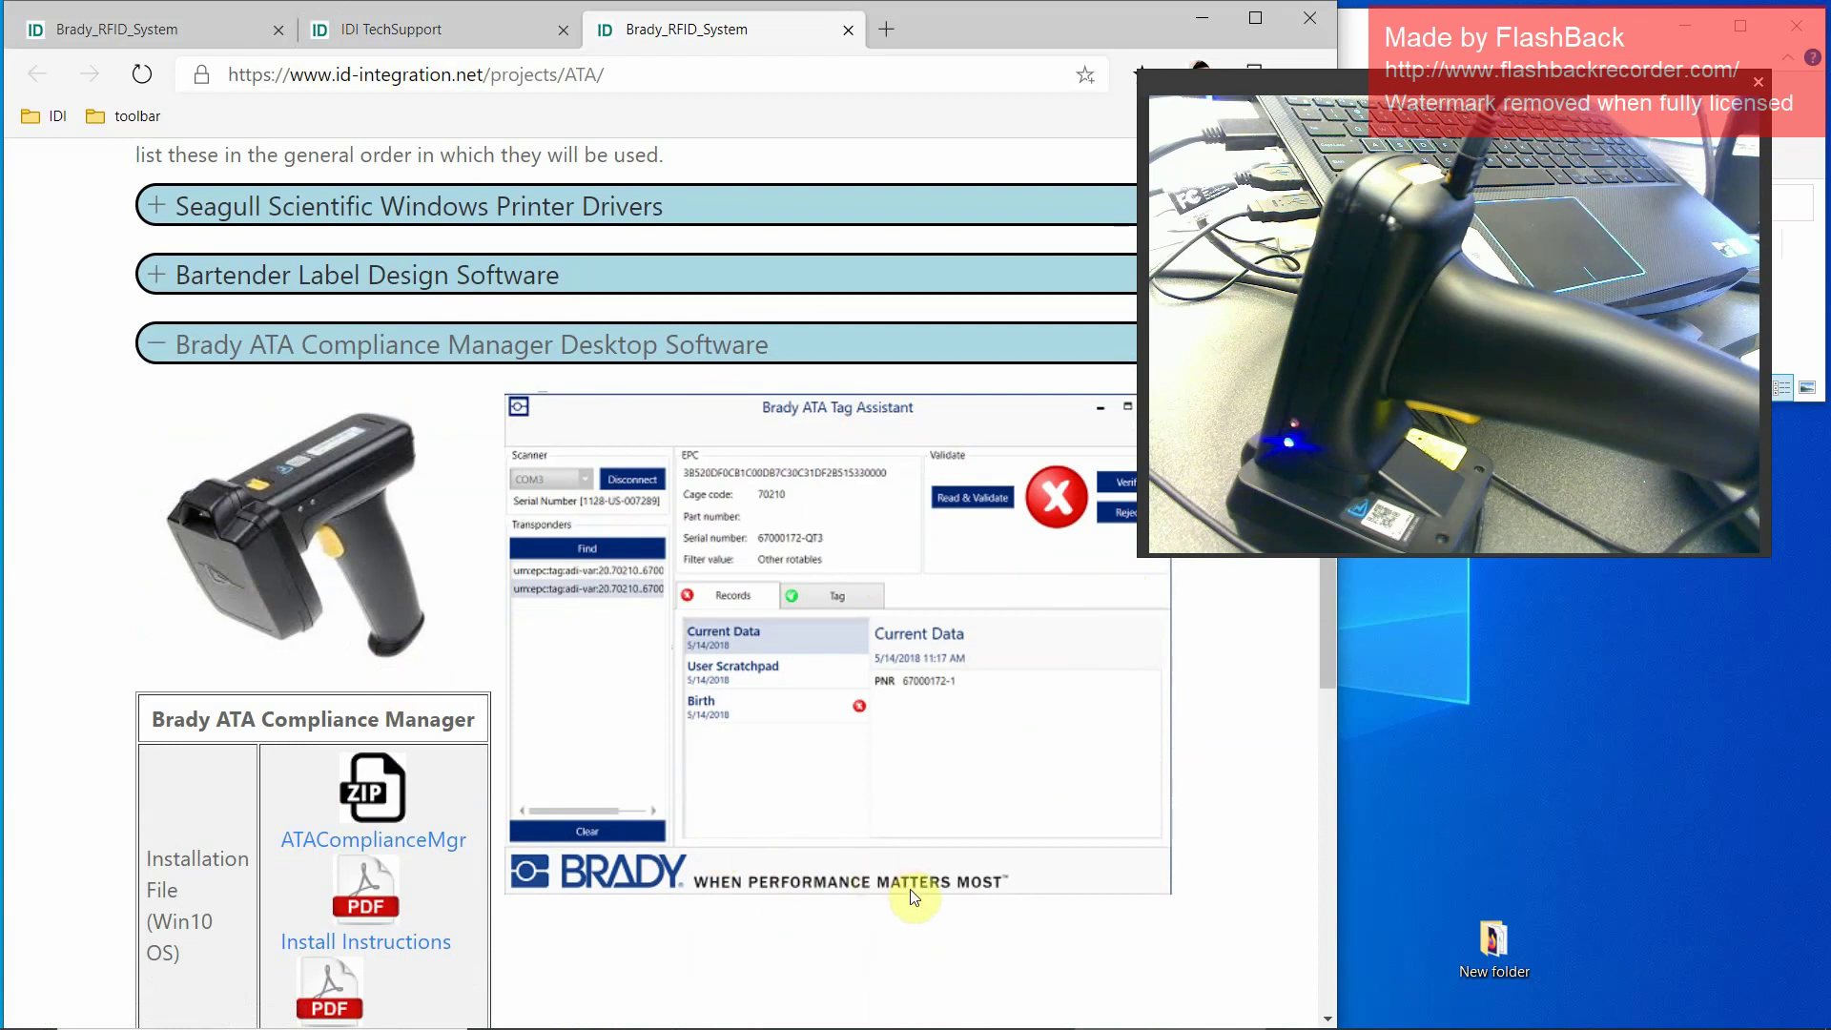
pyautogui.scroll(4, 372, 267)
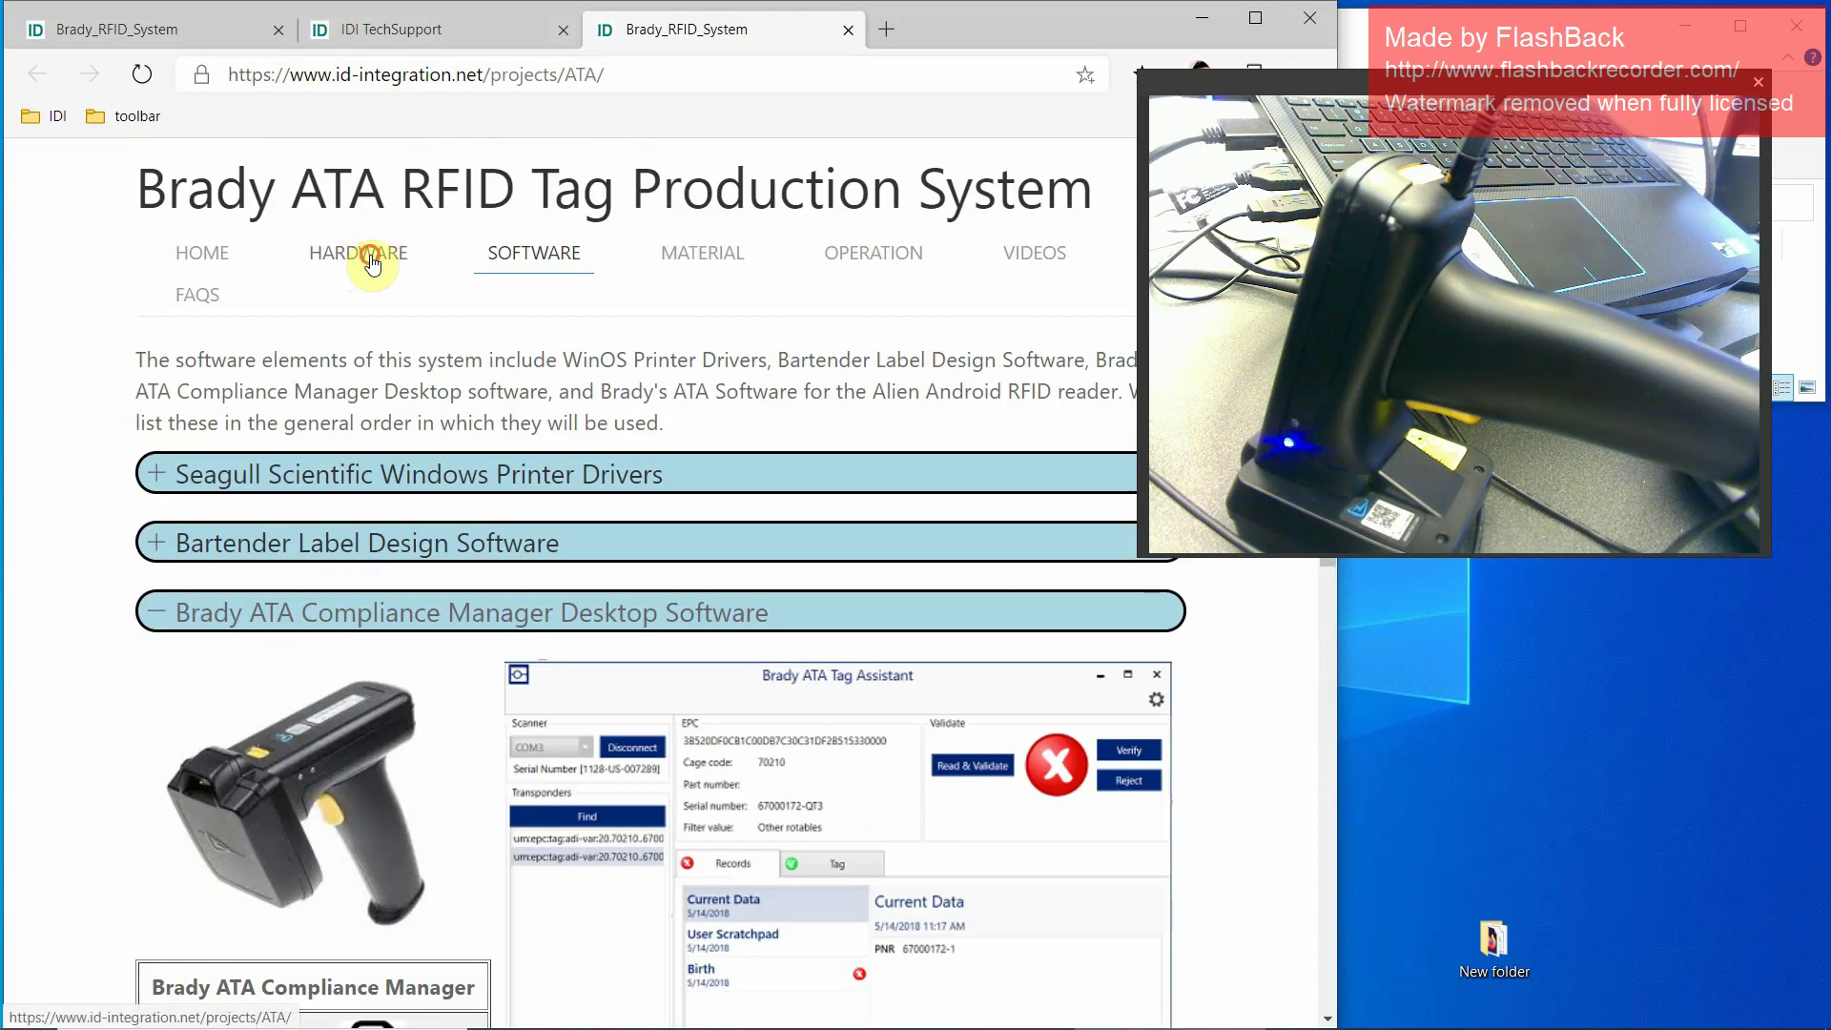
# - Find the FTDI Virtual COM Drivers in the TSL 1128 reader's Specs & Documents
pyautogui.click(372, 262)
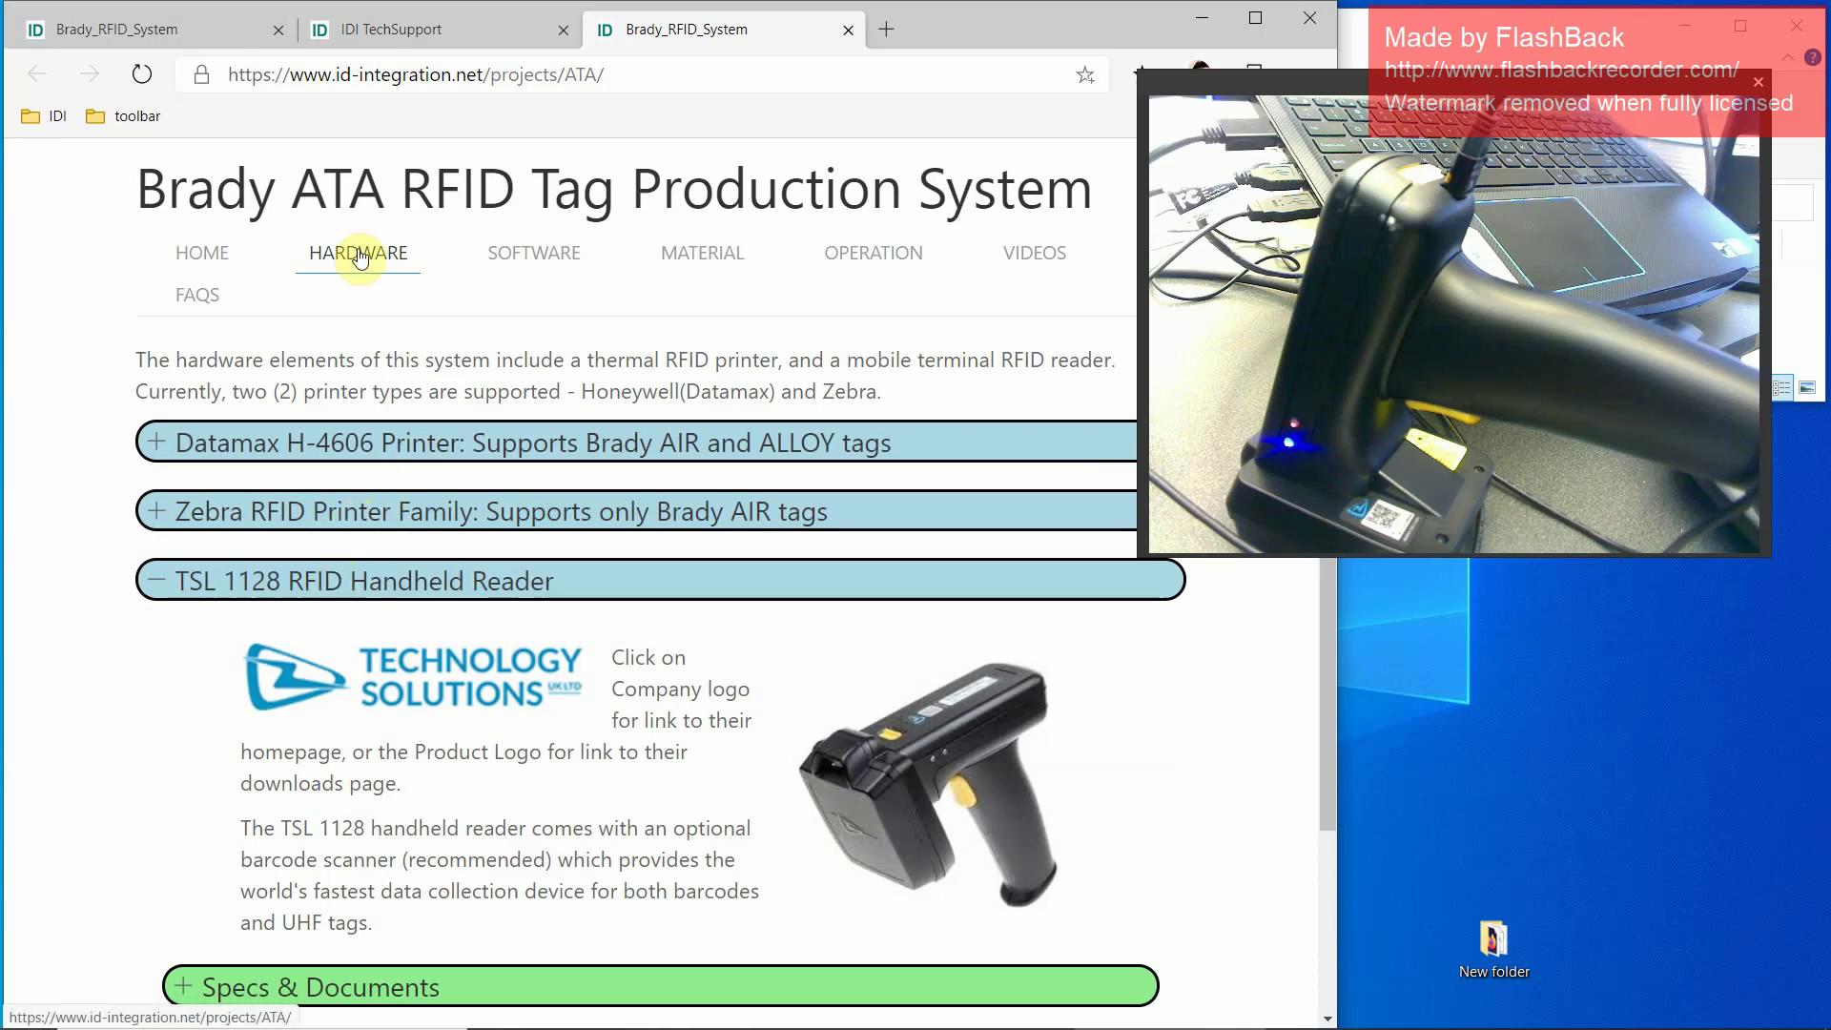
pyautogui.scroll(-3, 381, 496)
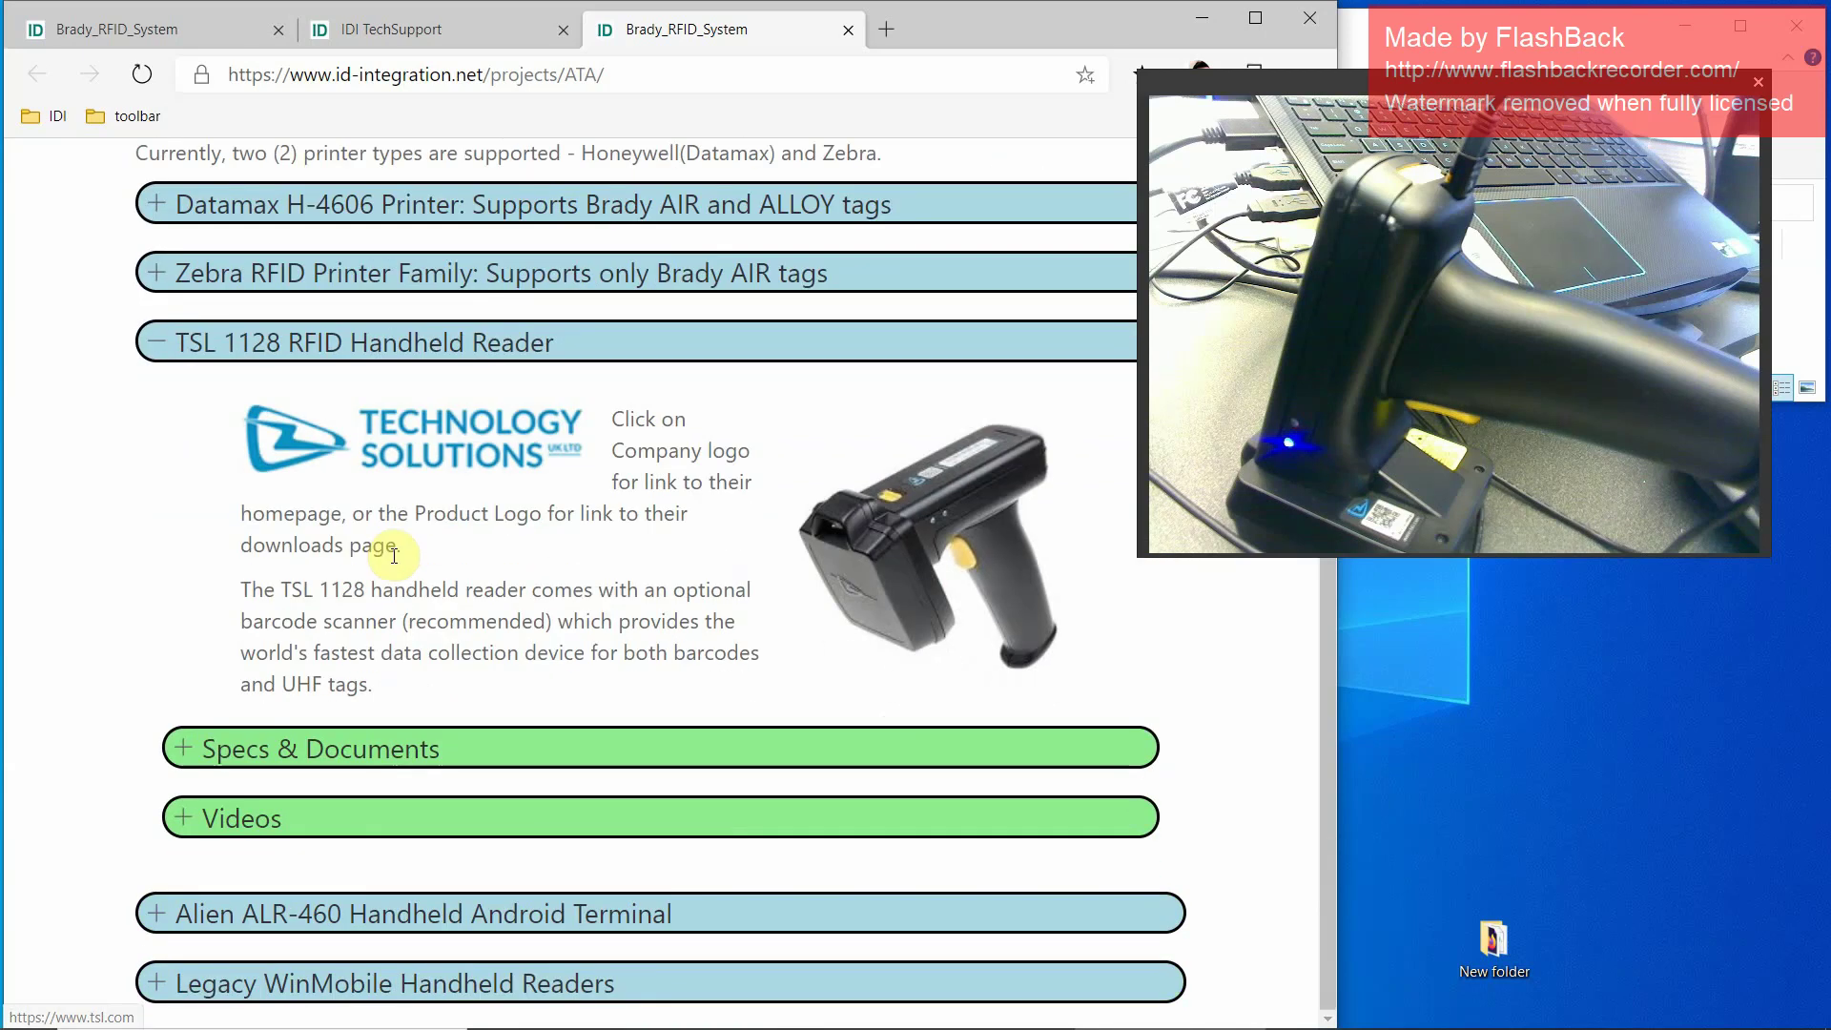
pyautogui.click(184, 749)
pyautogui.scroll(-6, 186, 724)
pyautogui.scroll(-3, 227, 744)
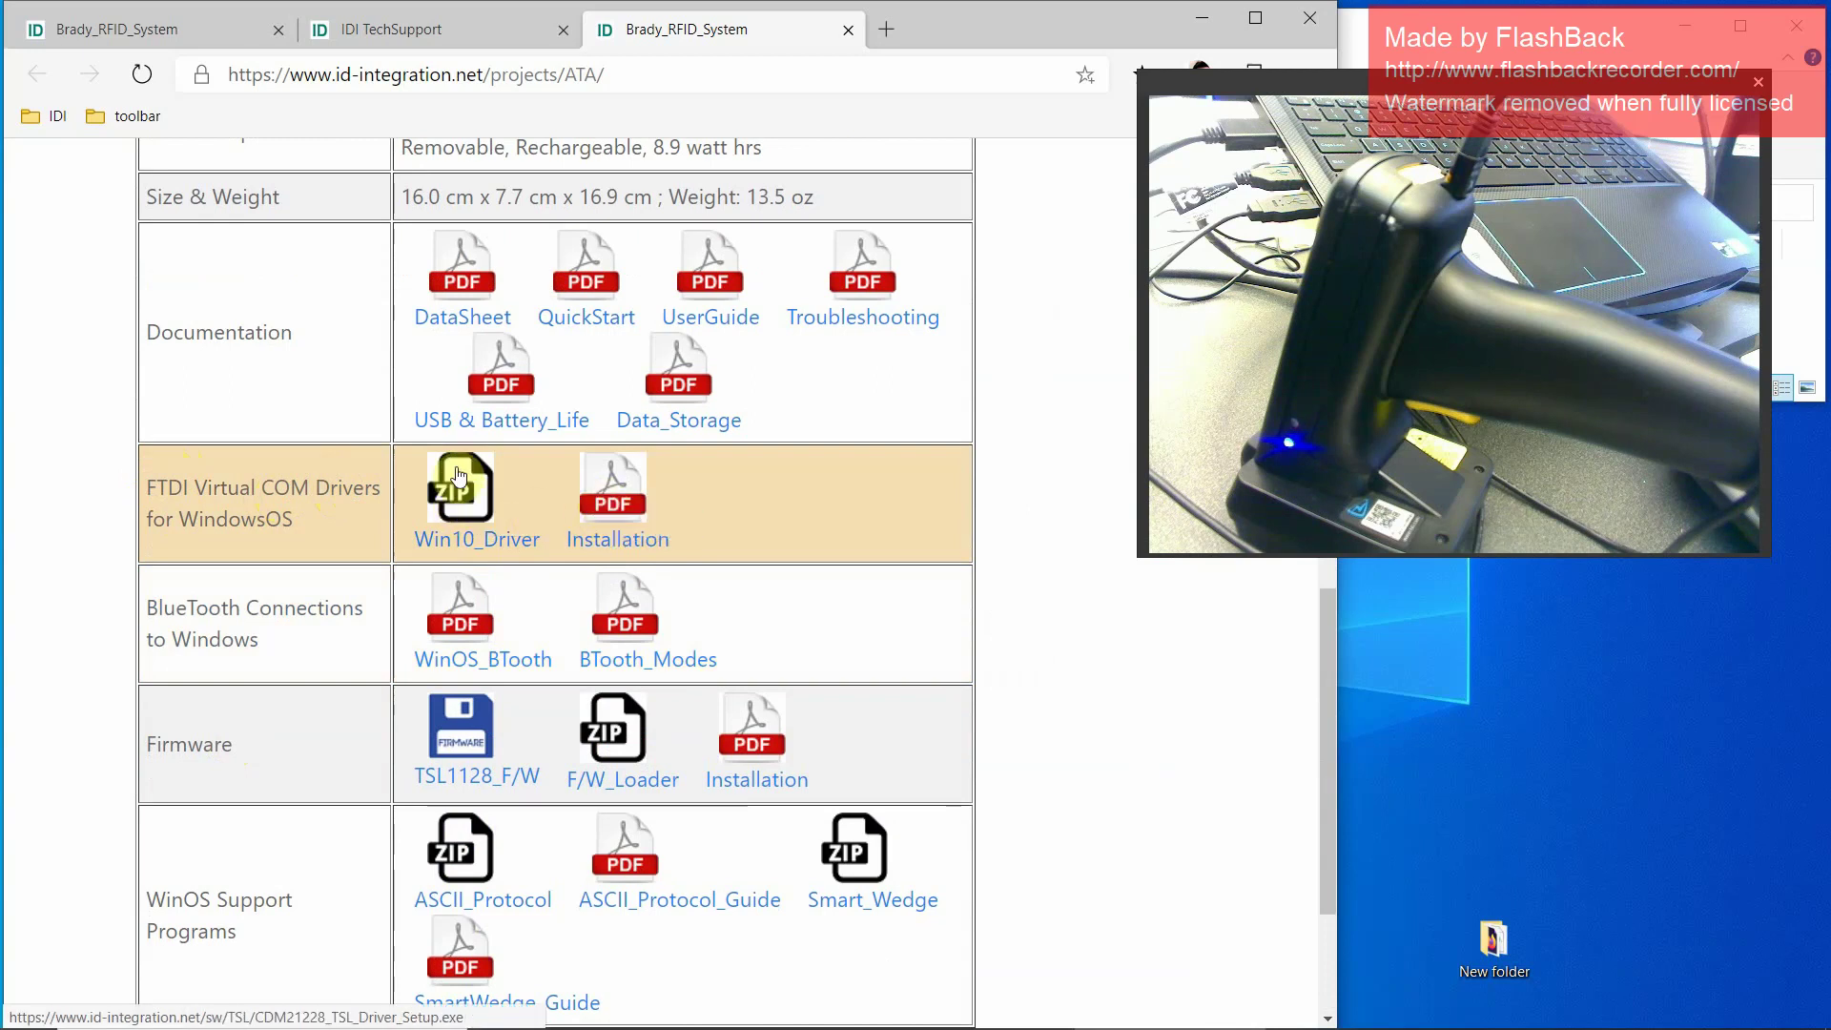
# - Open the FTDI driver Installation guide, read the manual VCP driver instructions, and return to the reader's documents table
pyautogui.click(613, 512)
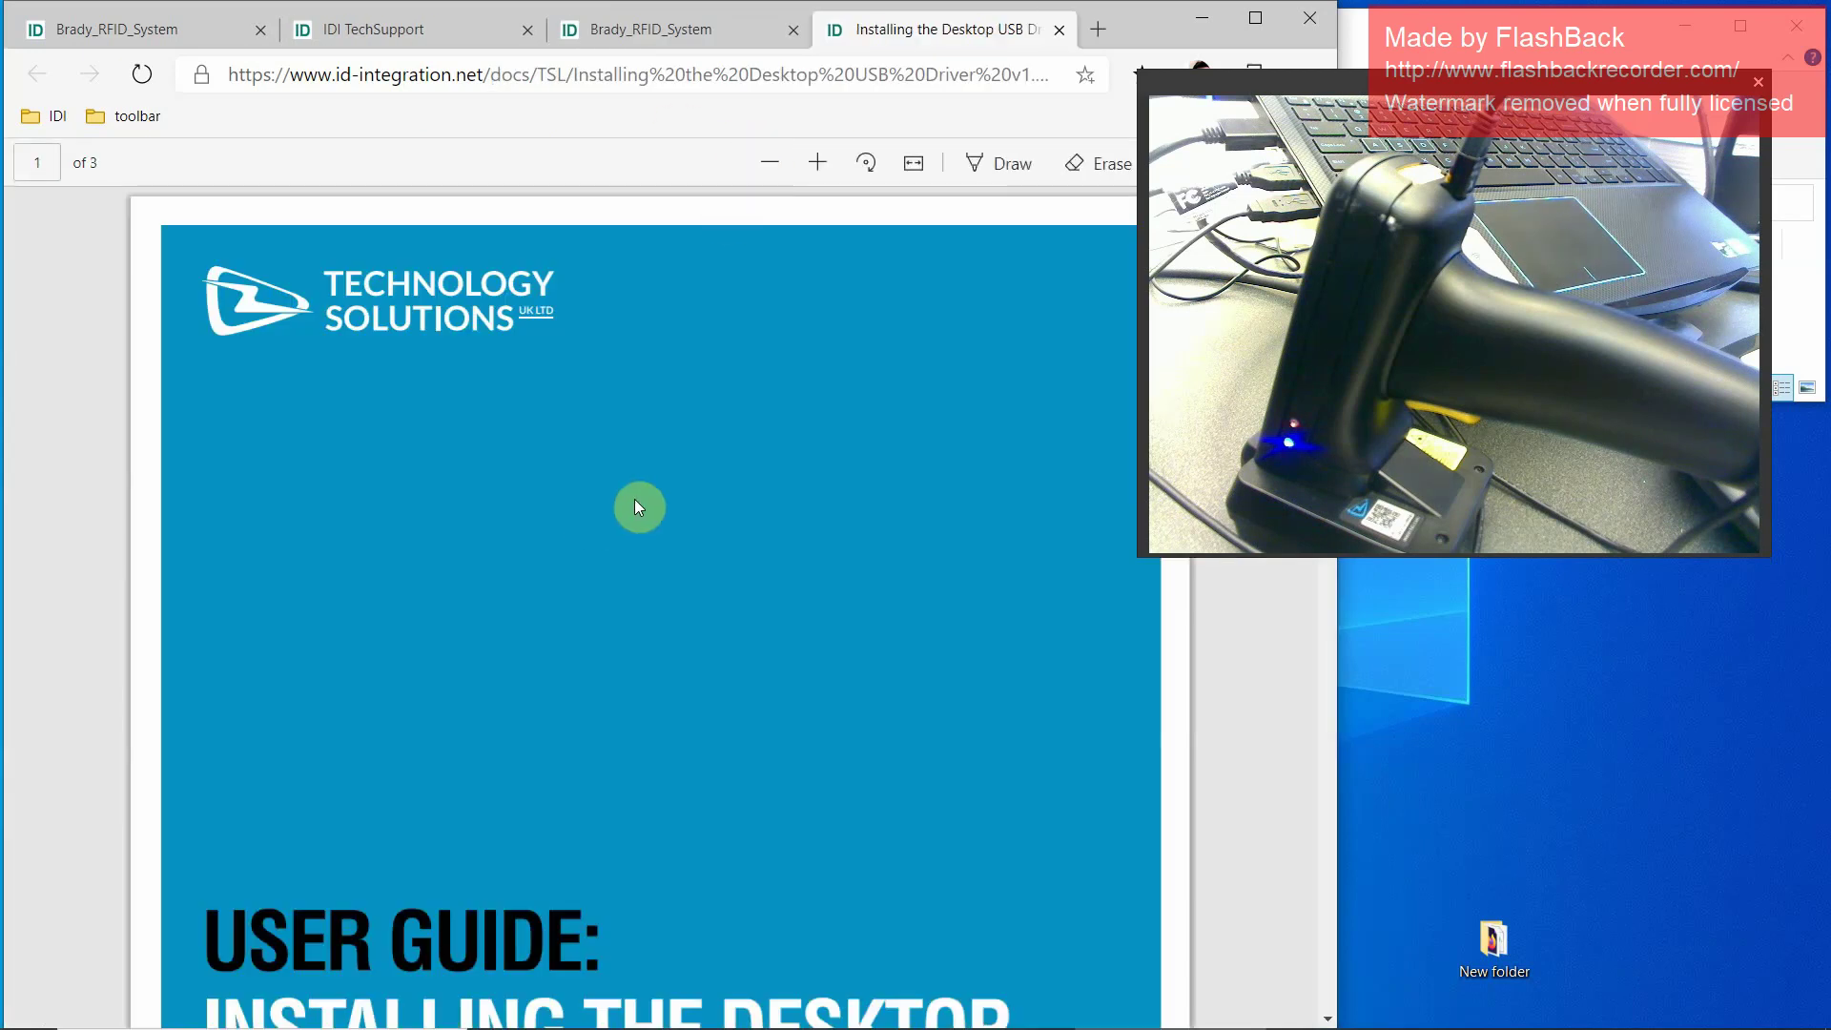
pyautogui.scroll(-8, 667, 510)
pyautogui.scroll(-10, 670, 512)
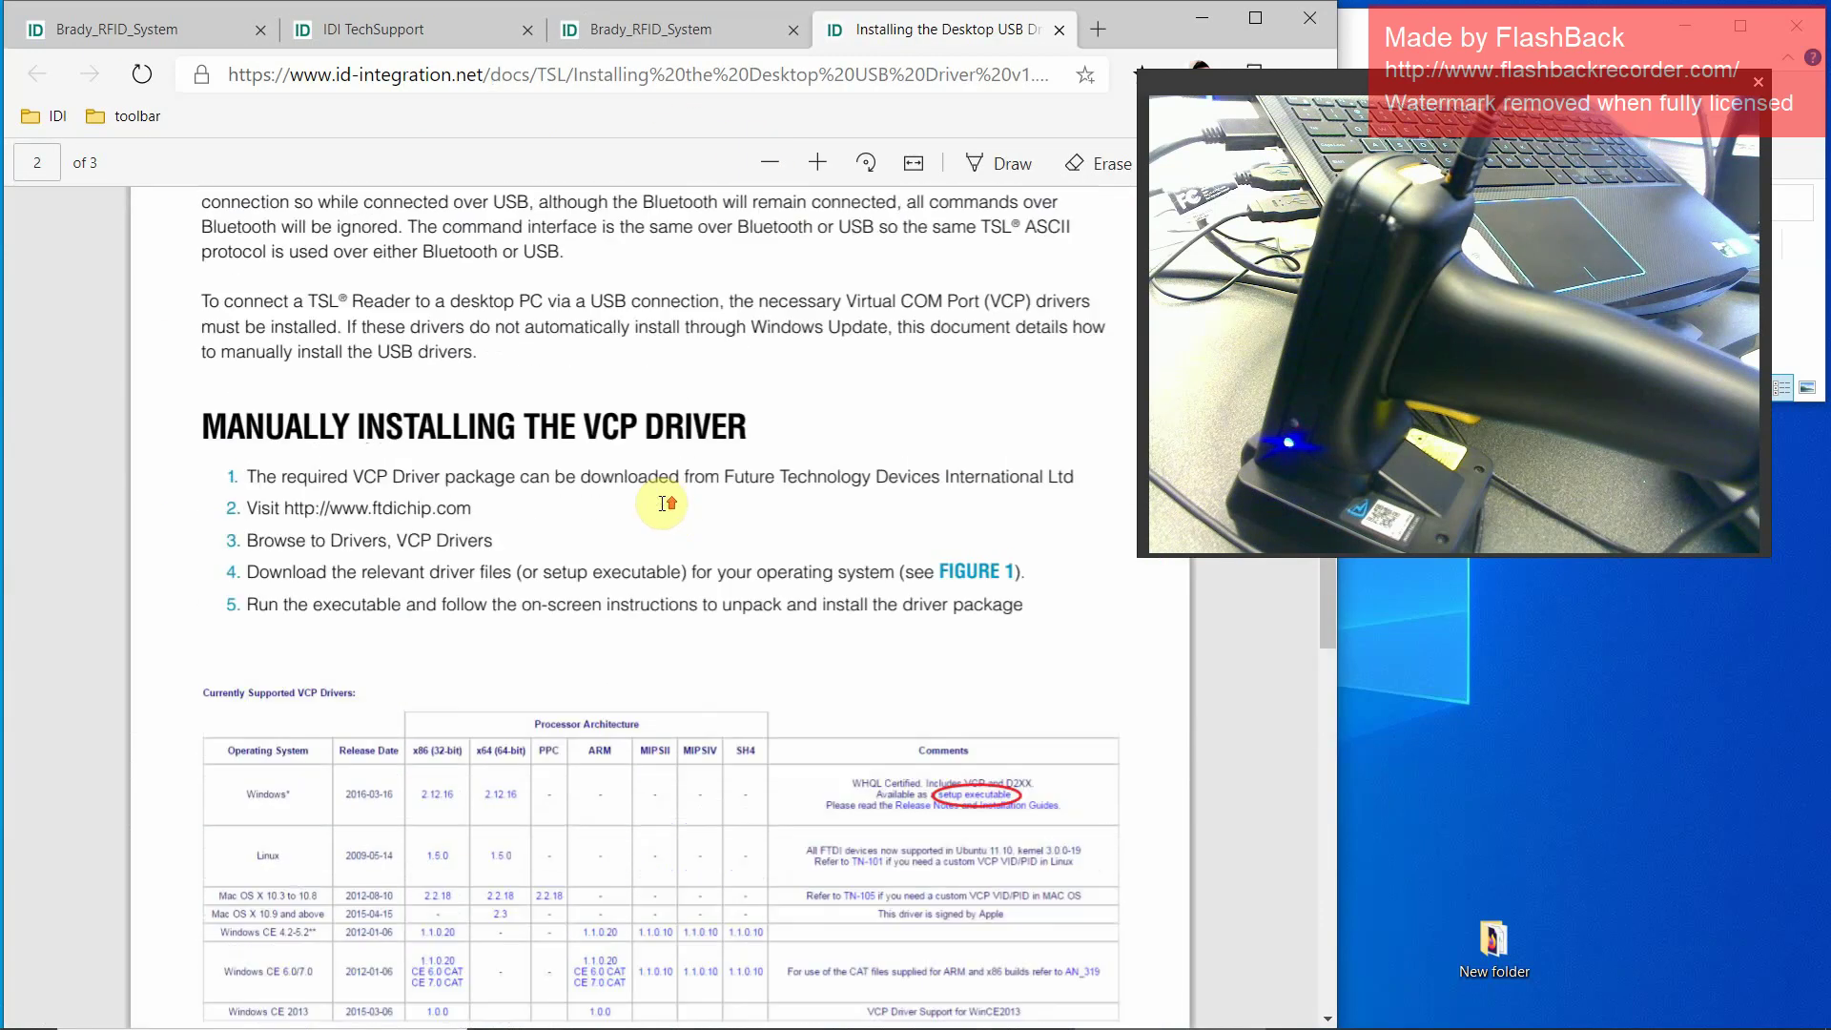
pyautogui.scroll(1, 649, 491)
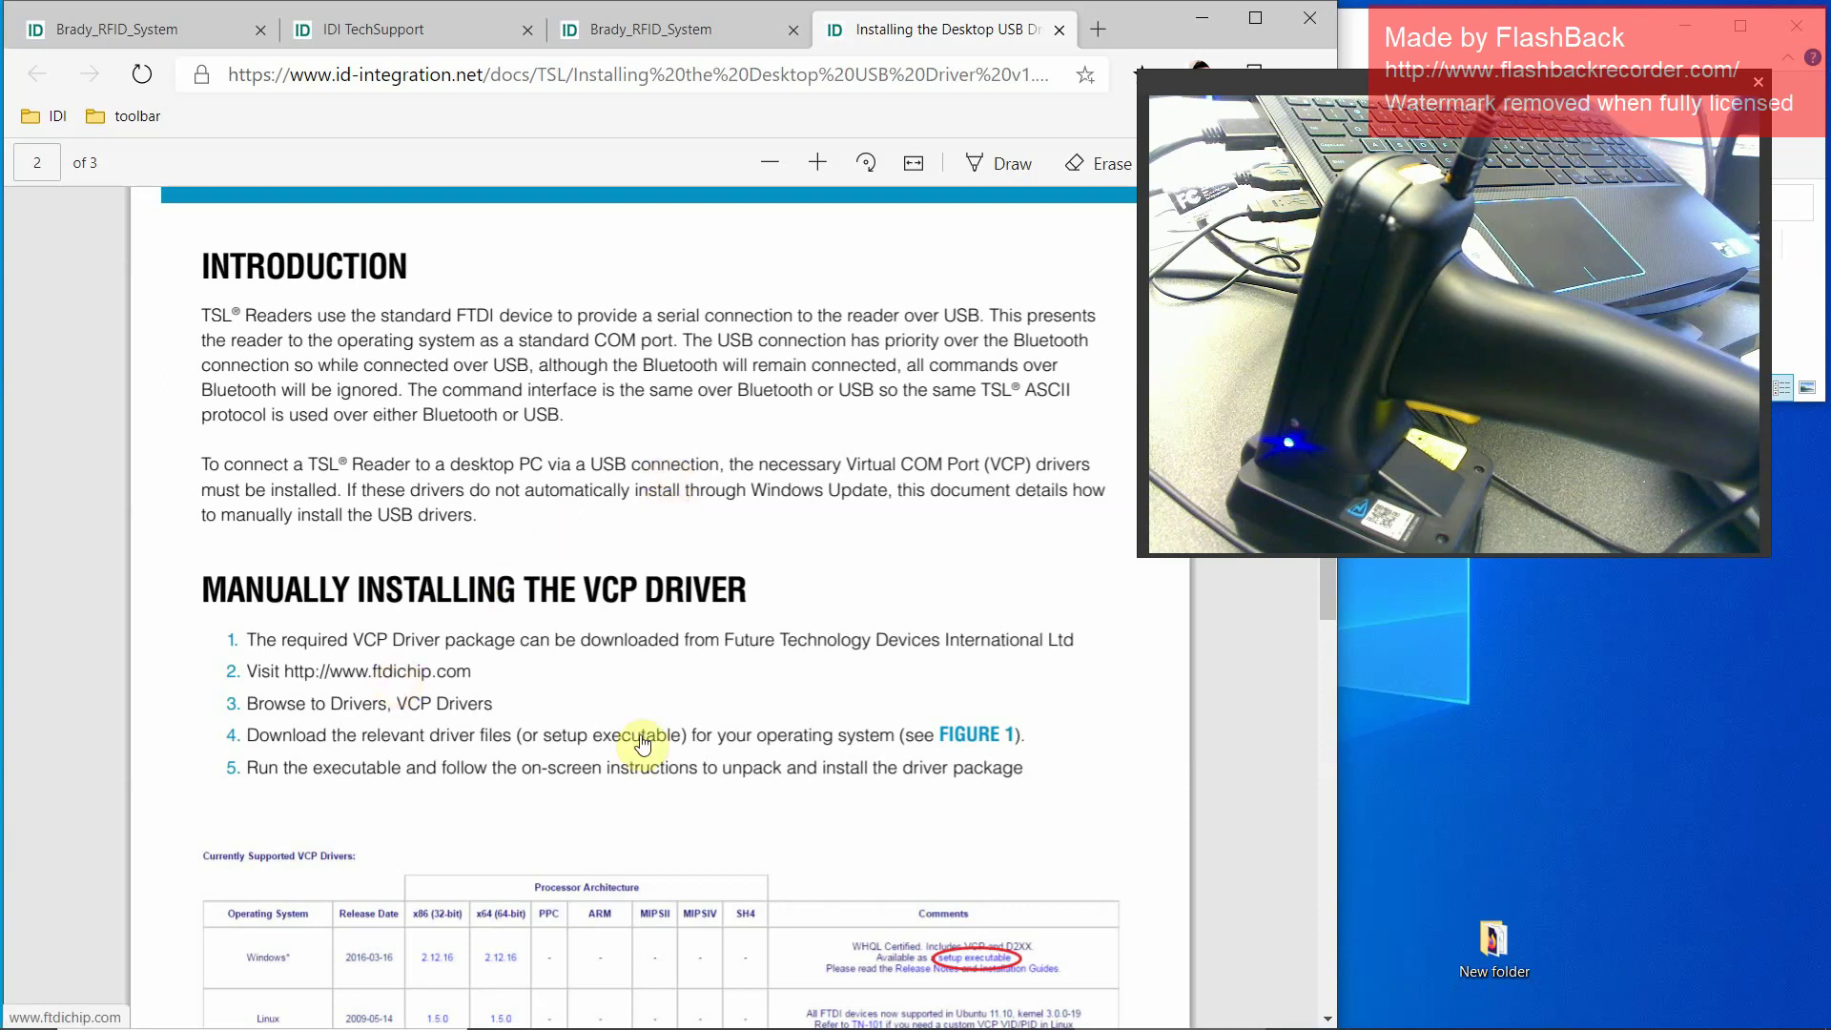
pyautogui.scroll(-3, 642, 745)
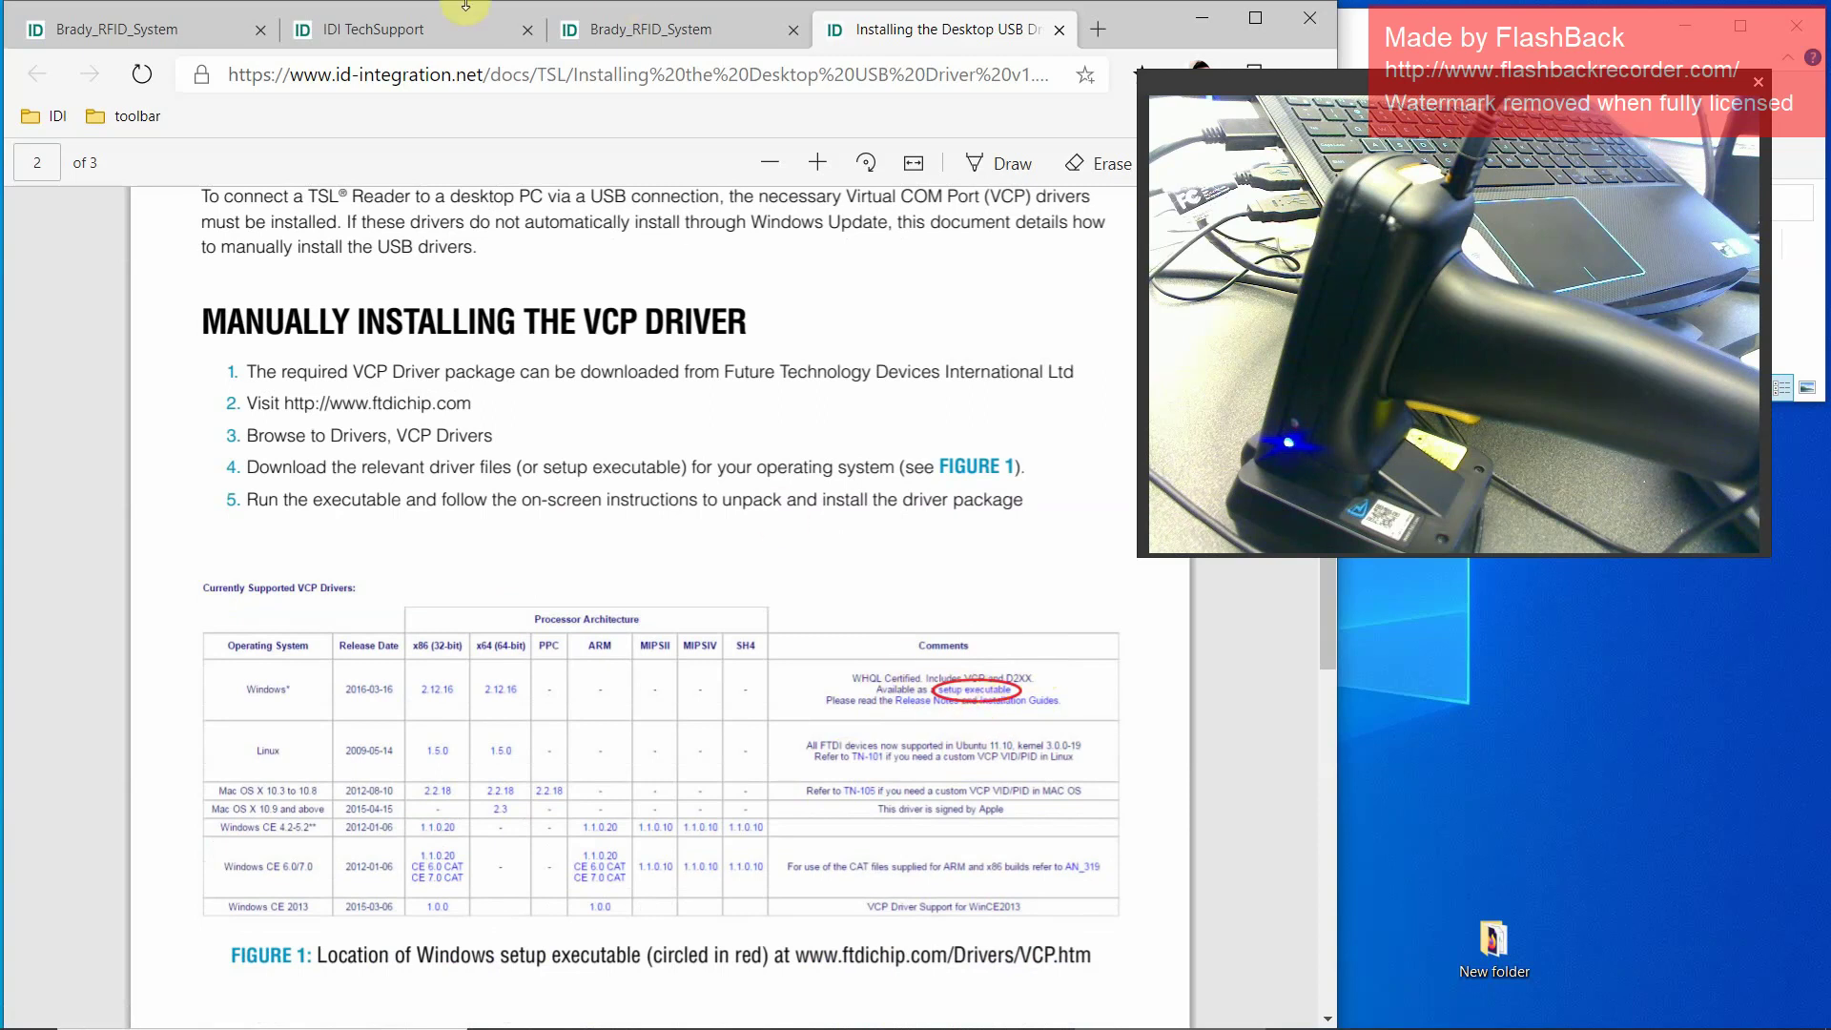
pyautogui.click(192, 27)
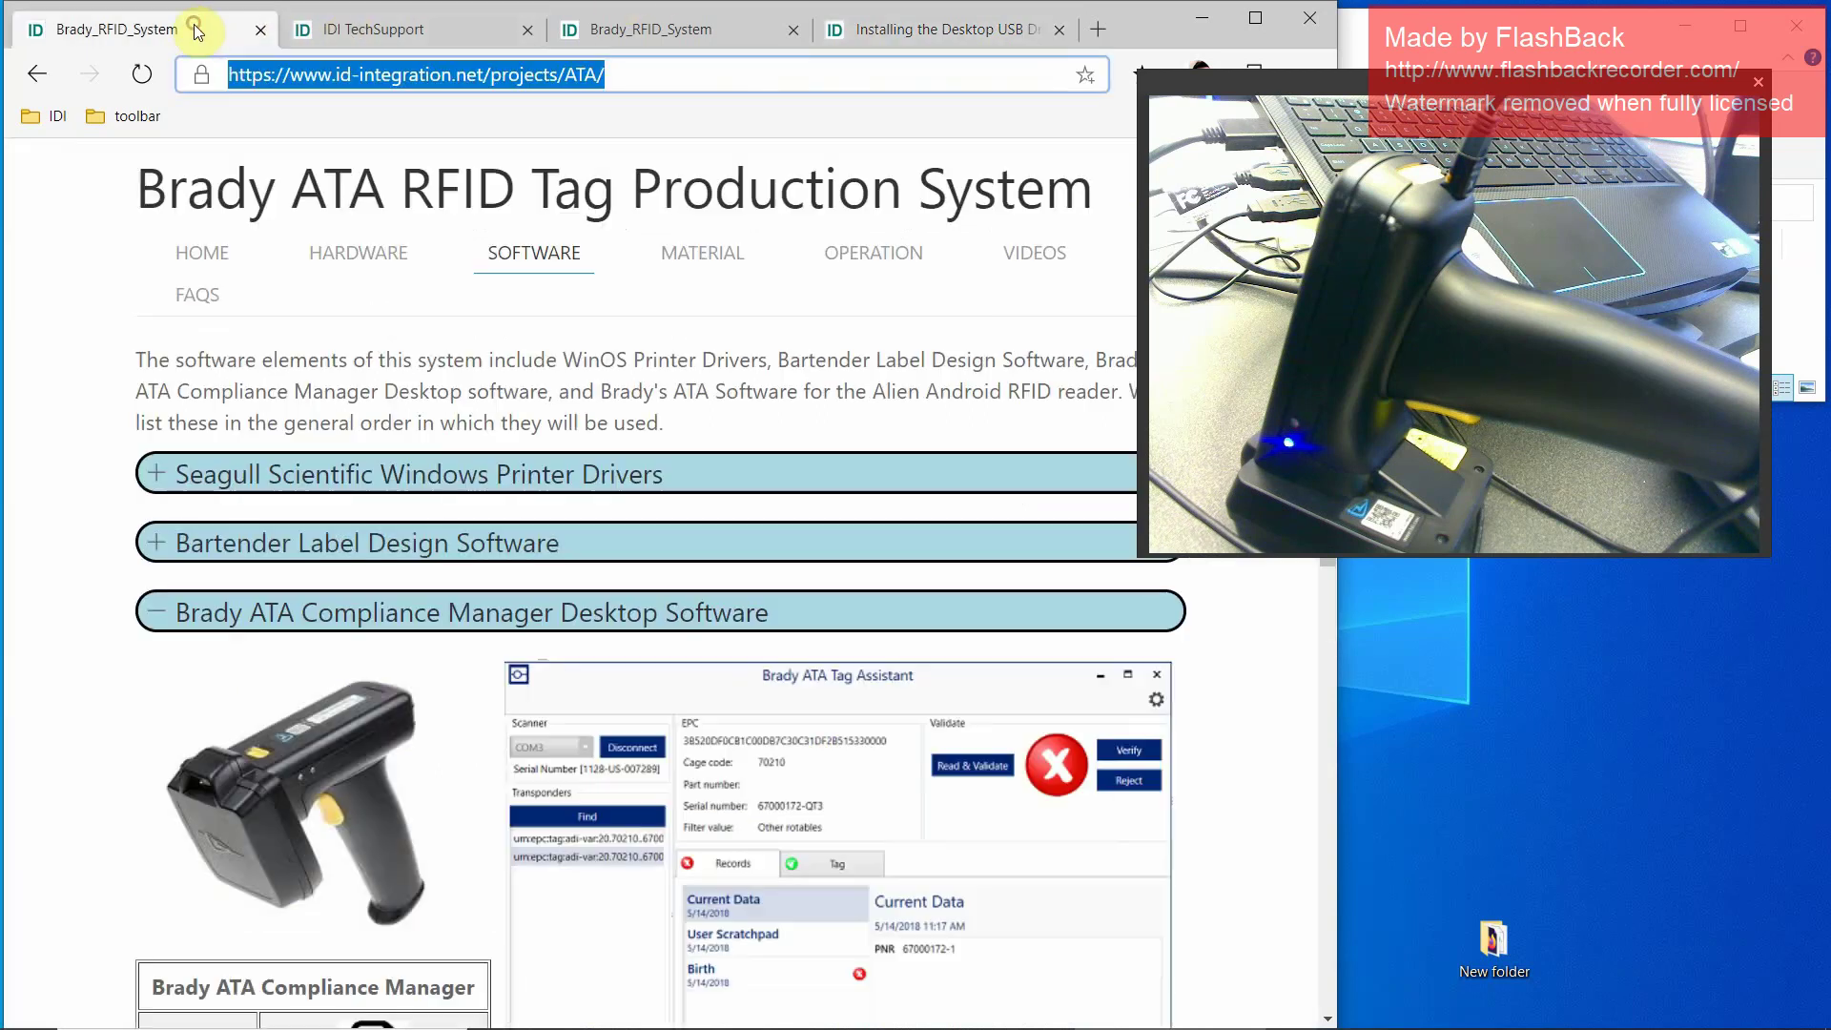
pyautogui.click(673, 38)
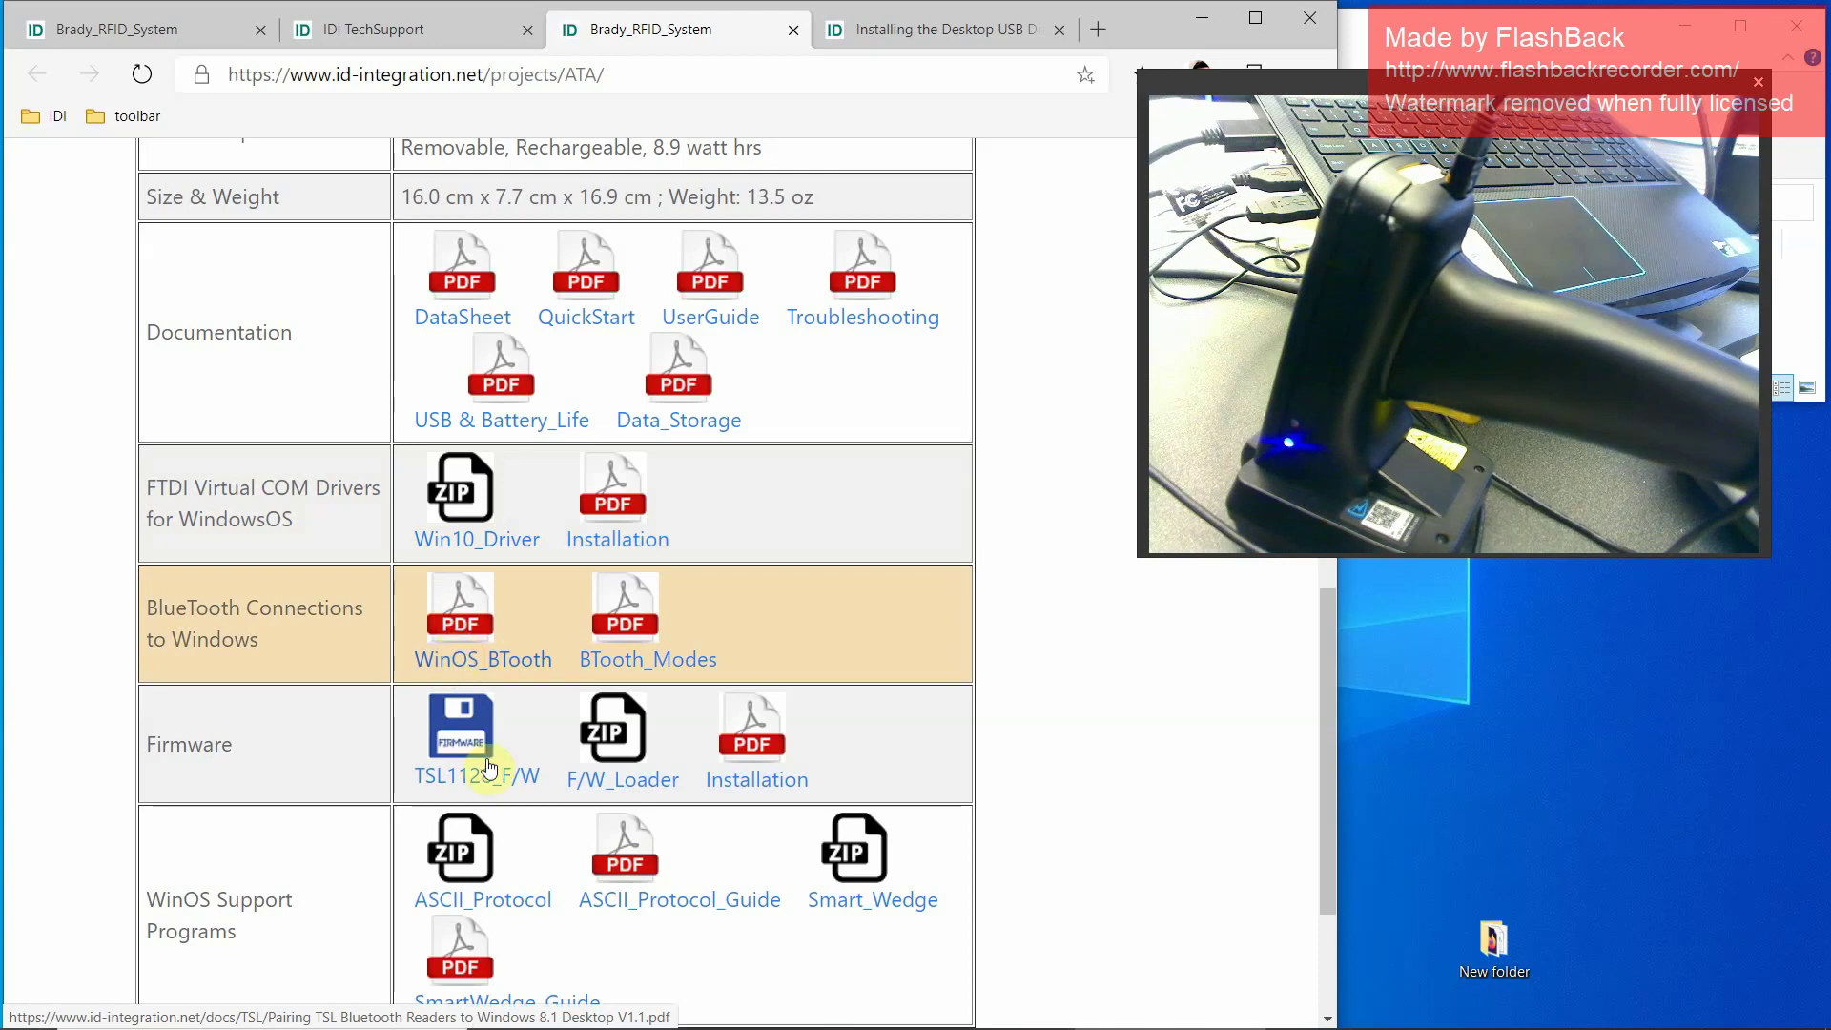
# - Open Device Manager and select the reader's USB Serial Port under Ports (COM & LPT) to check its COM number
pyautogui.moveTo(476, 1020)
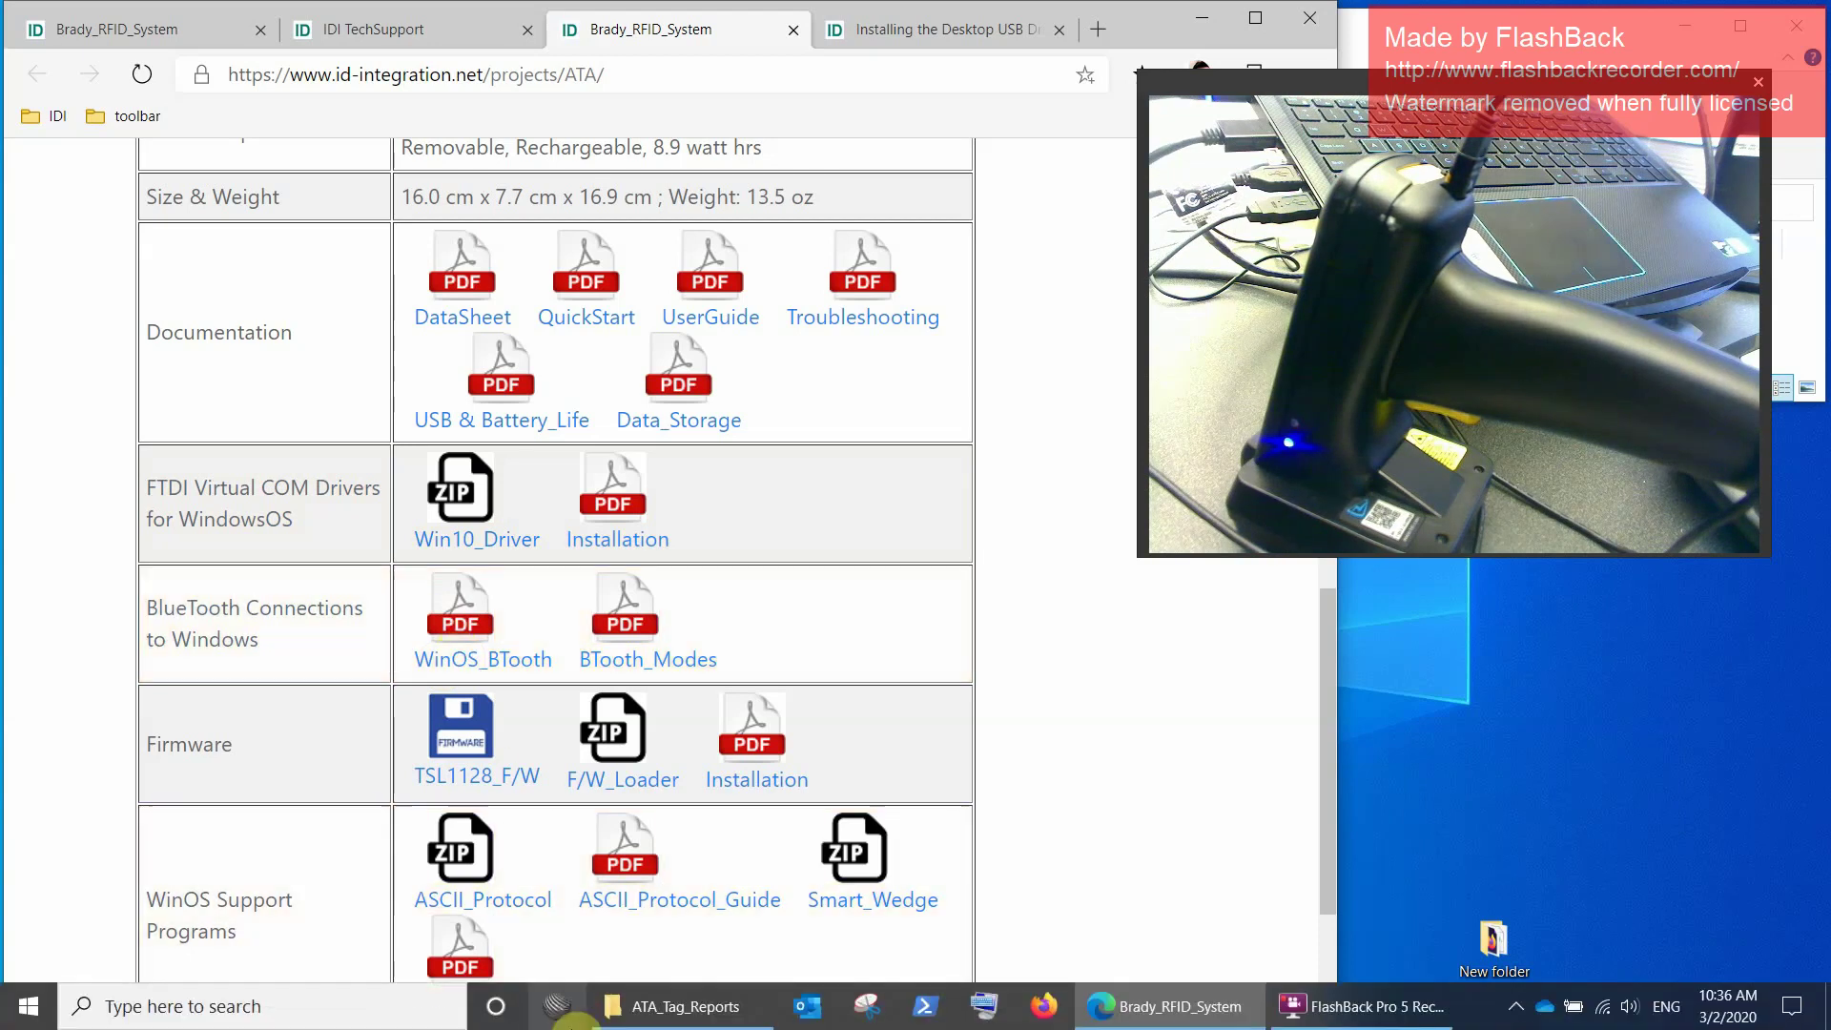
pyautogui.click(340, 1009)
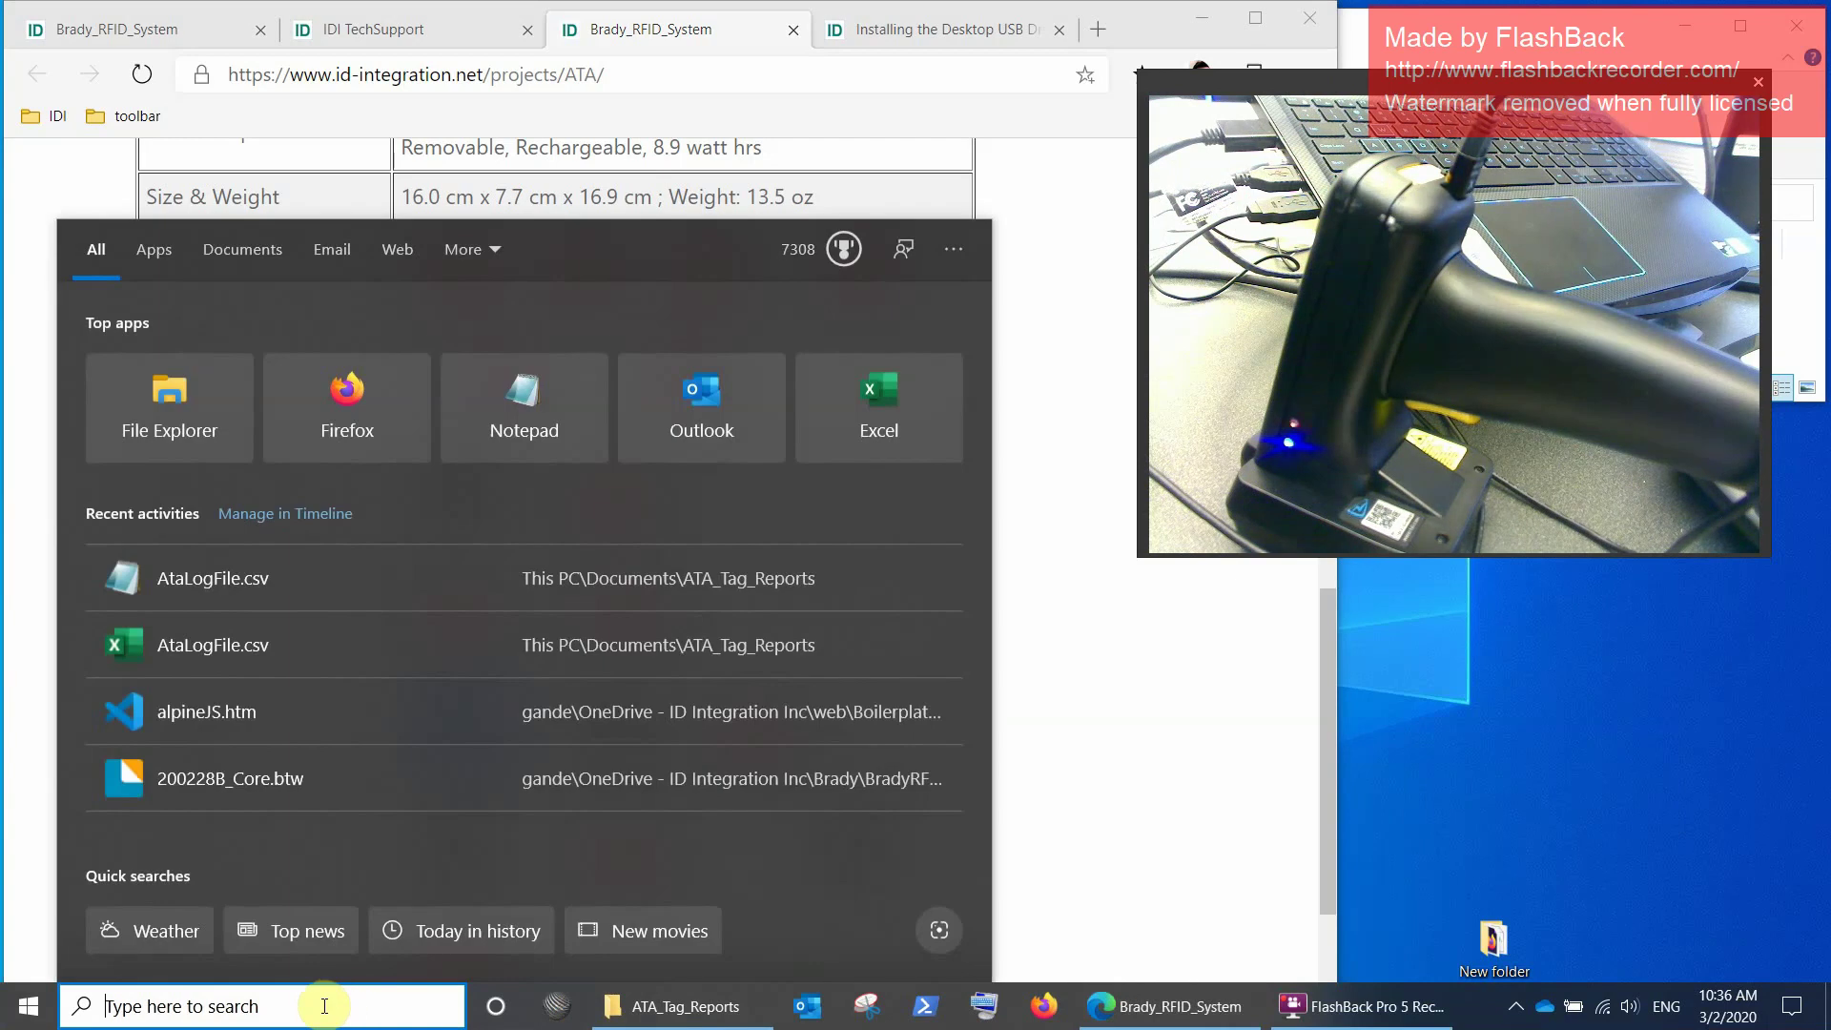
pyautogui.write('device')
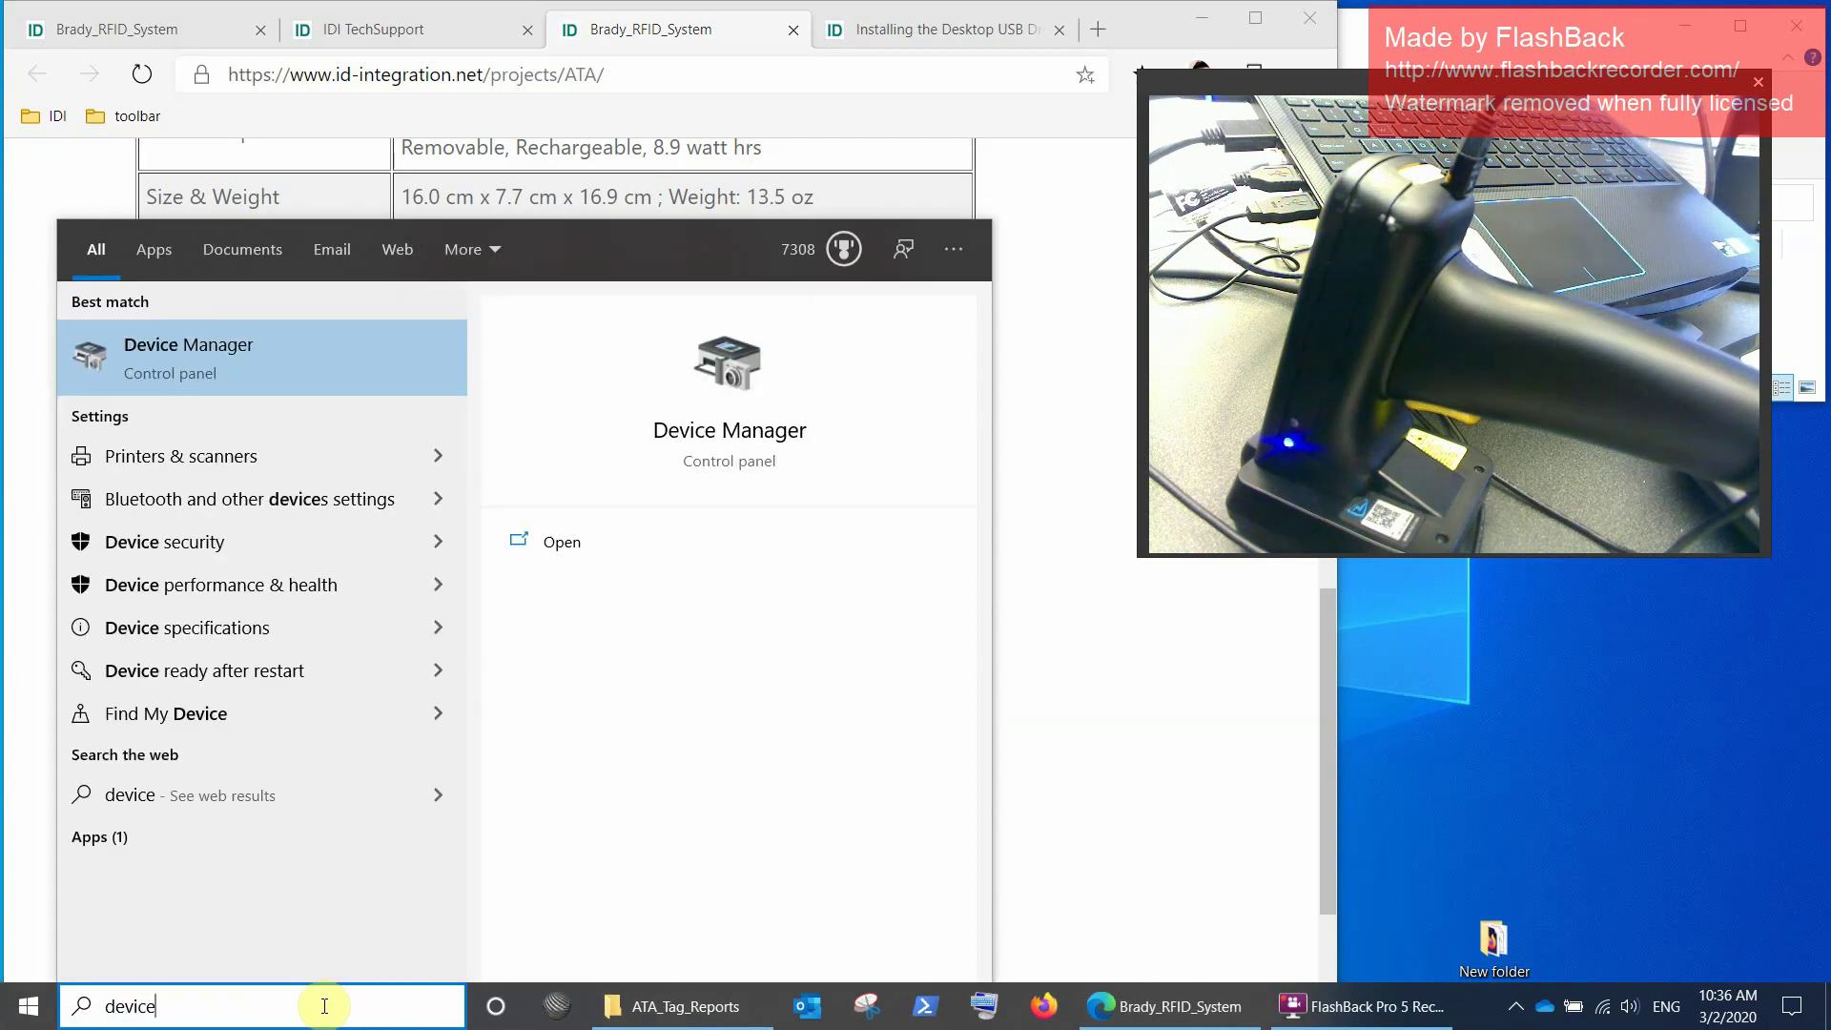
pyautogui.click(162, 353)
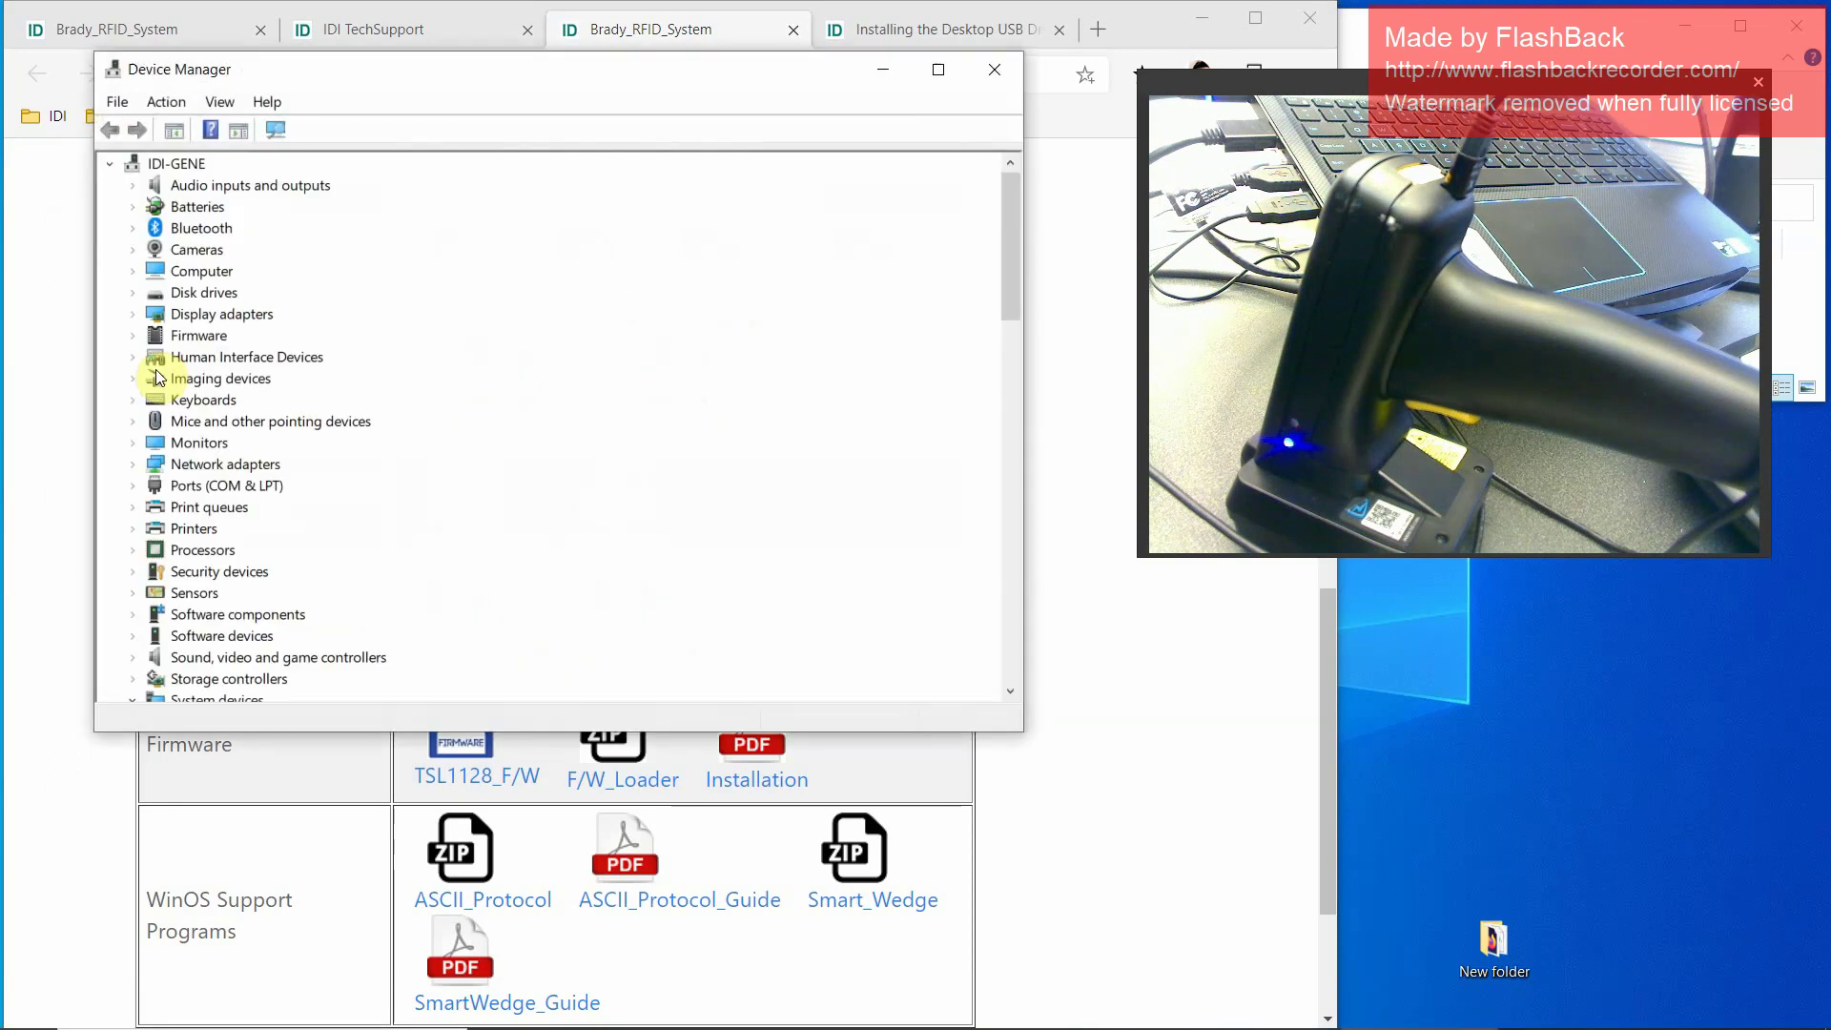
pyautogui.click(133, 488)
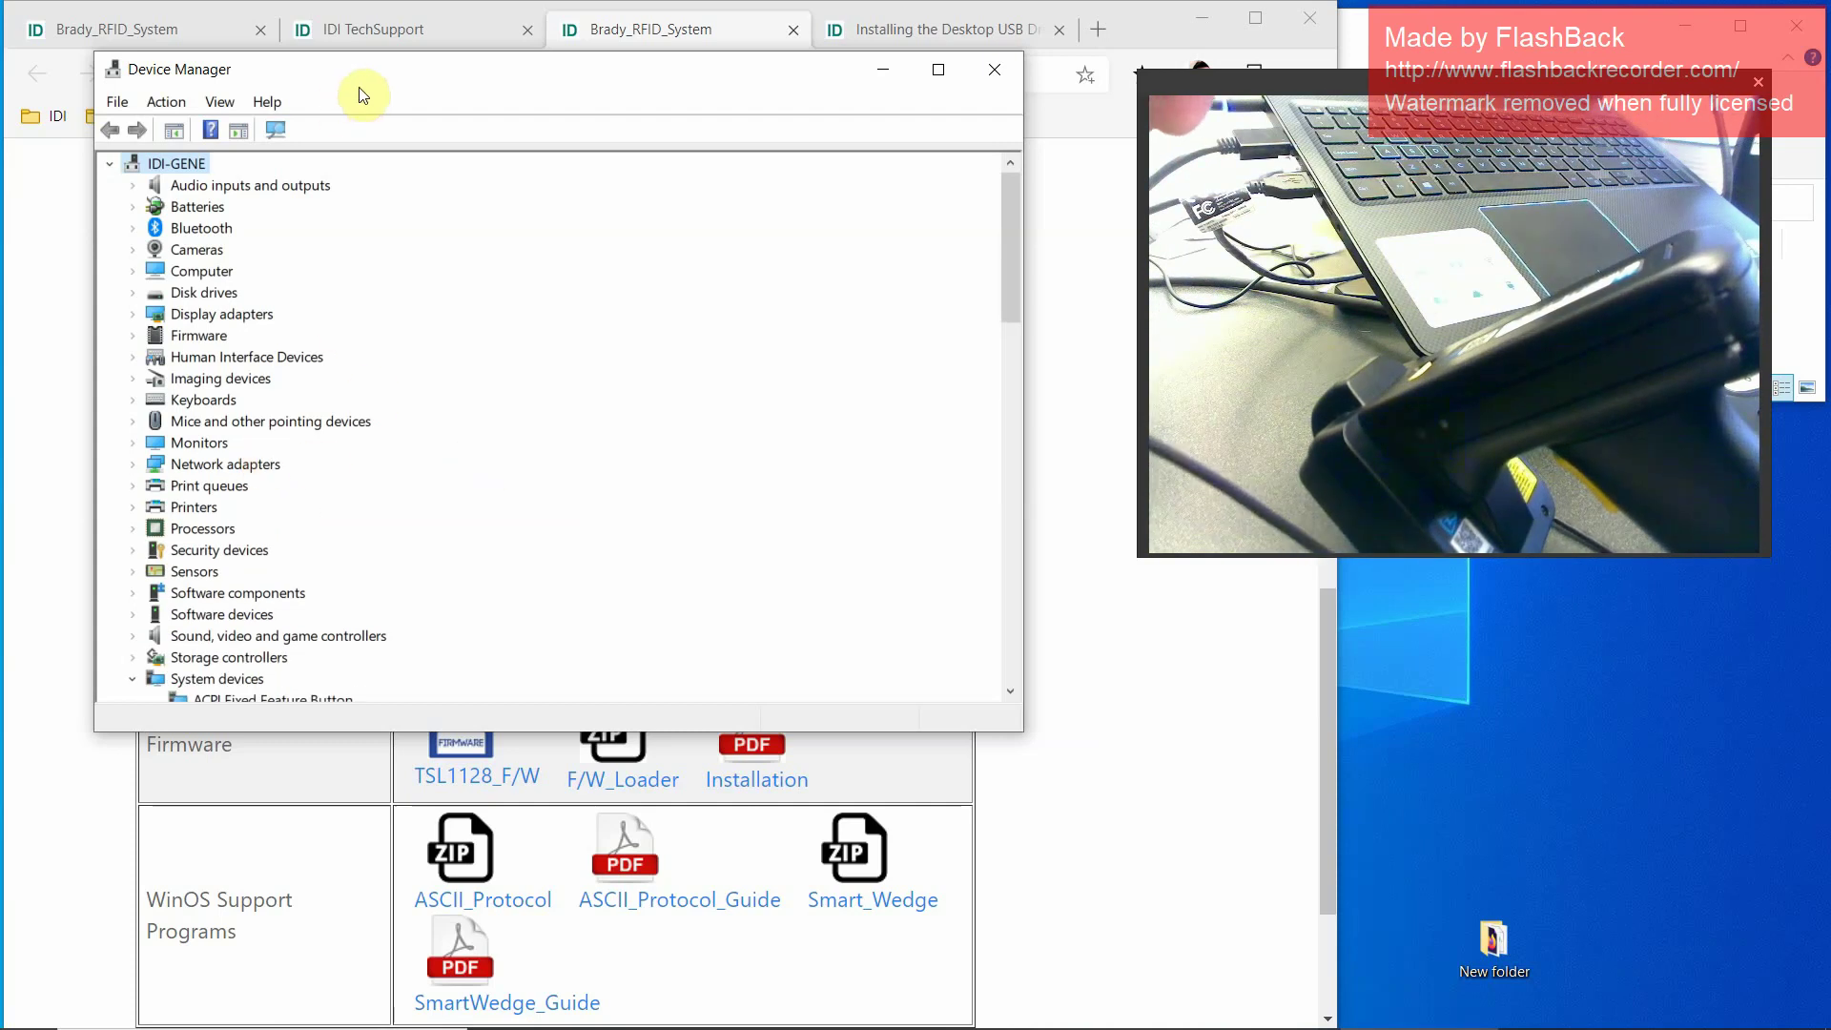
pyautogui.moveTo(359, 77); pyautogui.dragTo(524, 160)
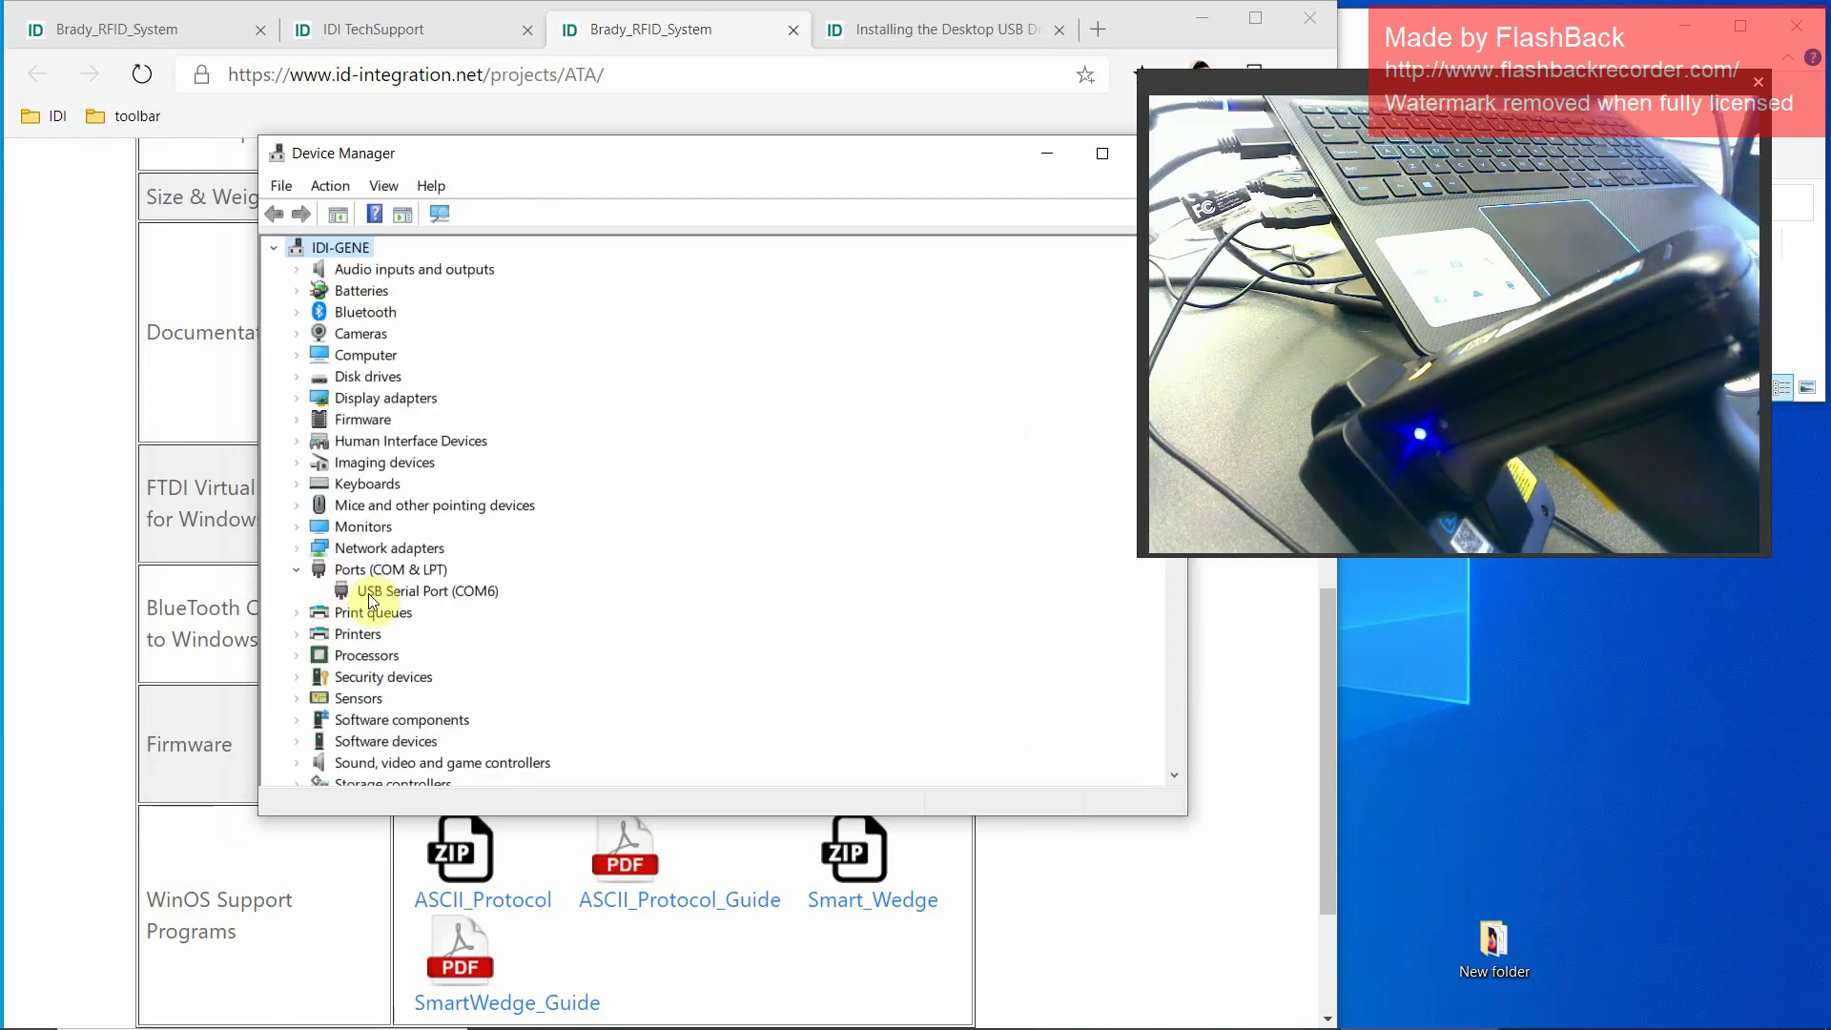
pyautogui.click(466, 591)
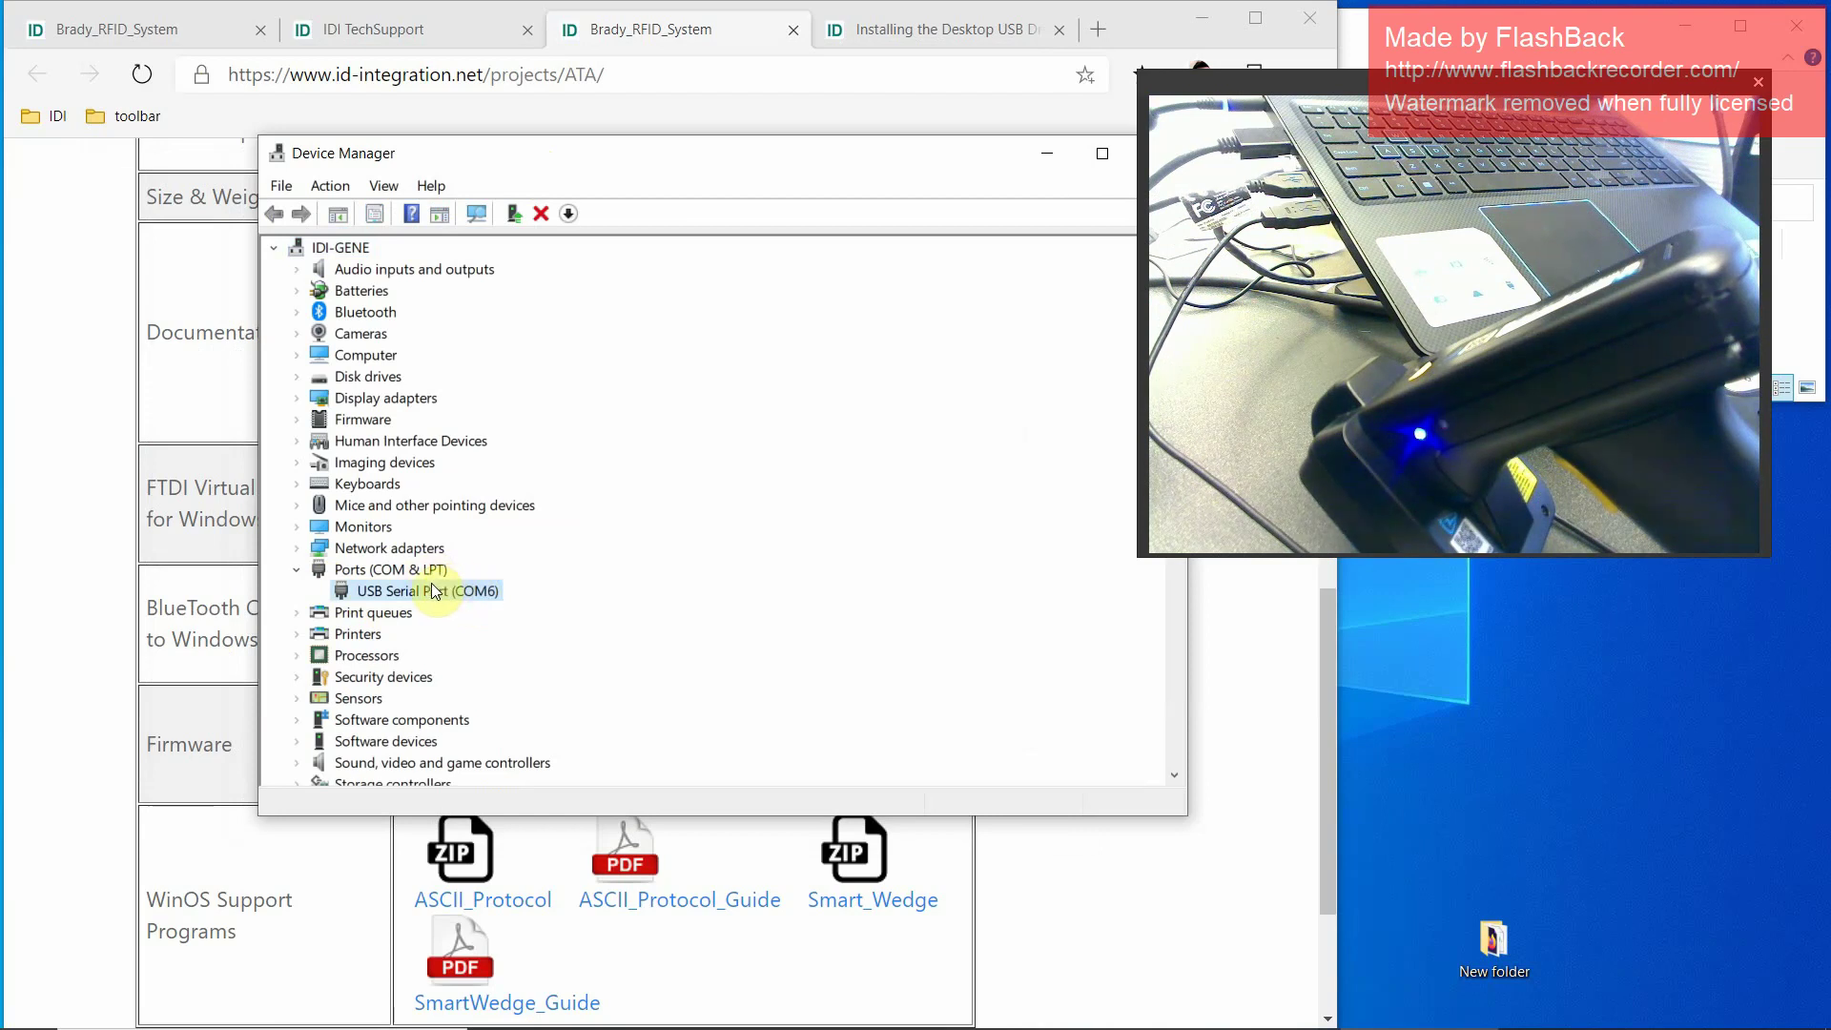
# - Return to the browser's software page and view the Brady ATA Compliance Manager installation files and instructions
pyautogui.click(104, 701)
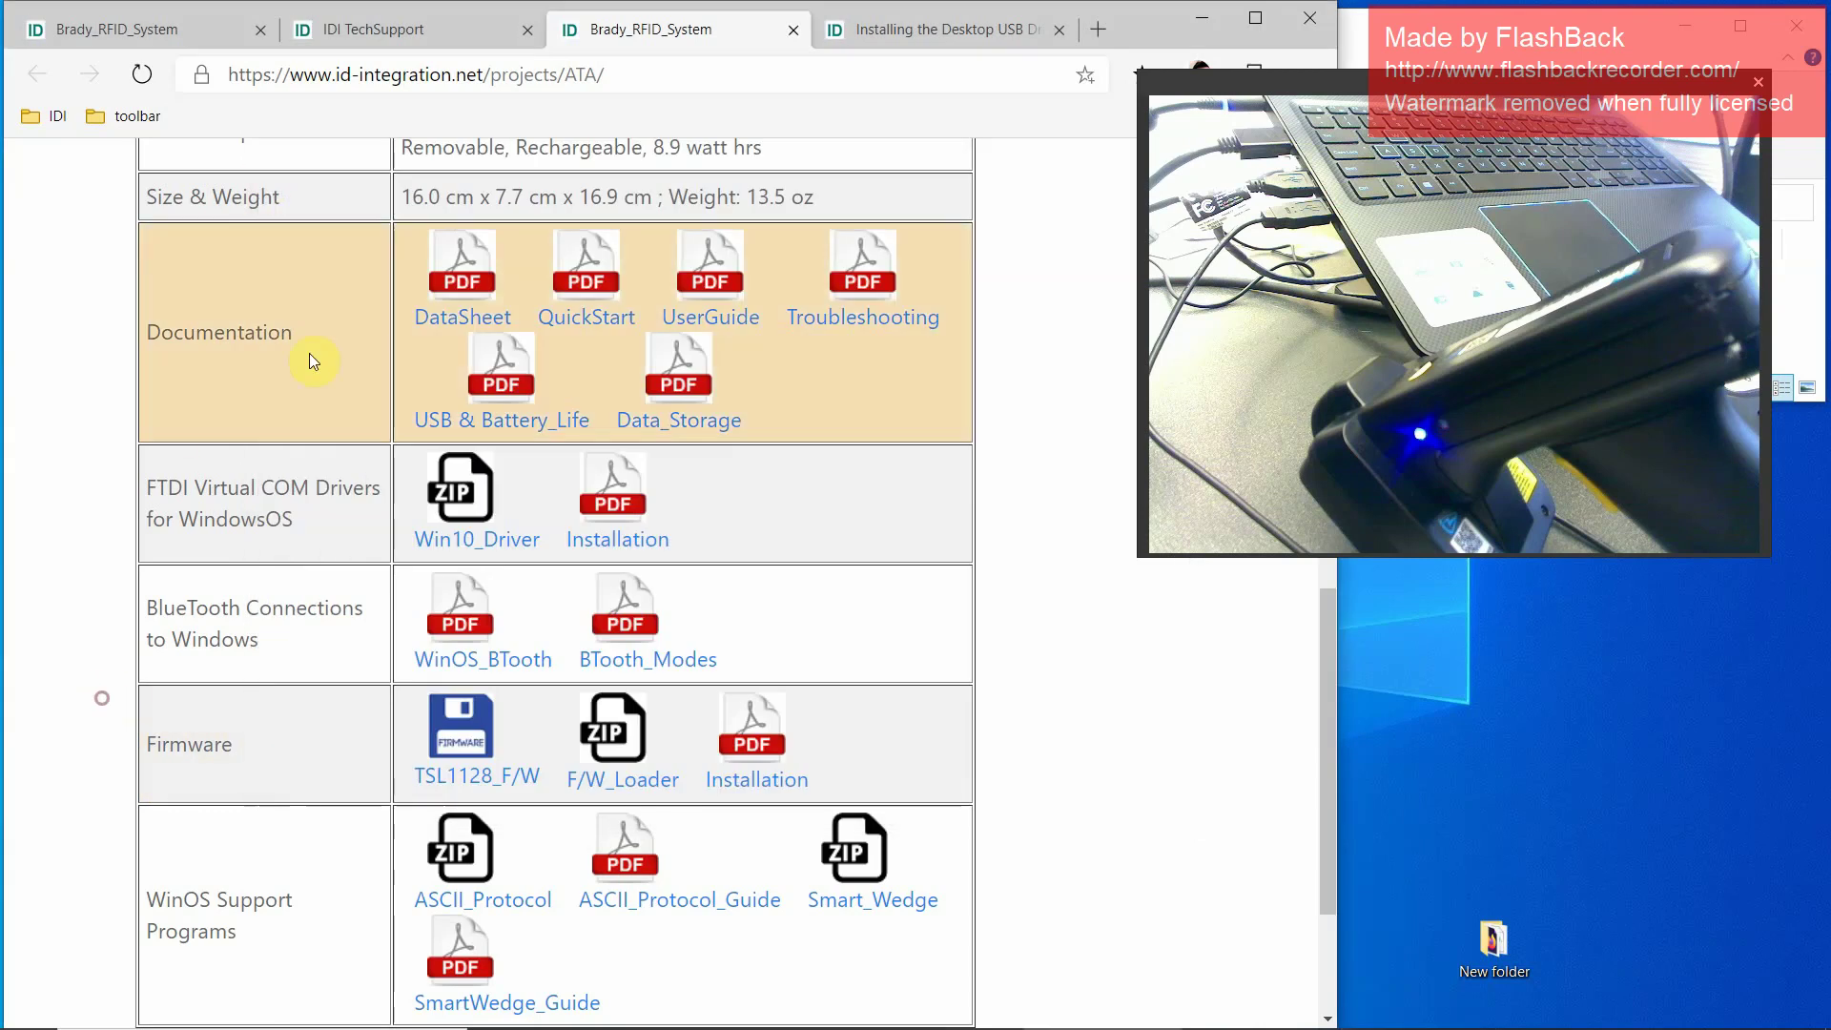
pyautogui.click(198, 32)
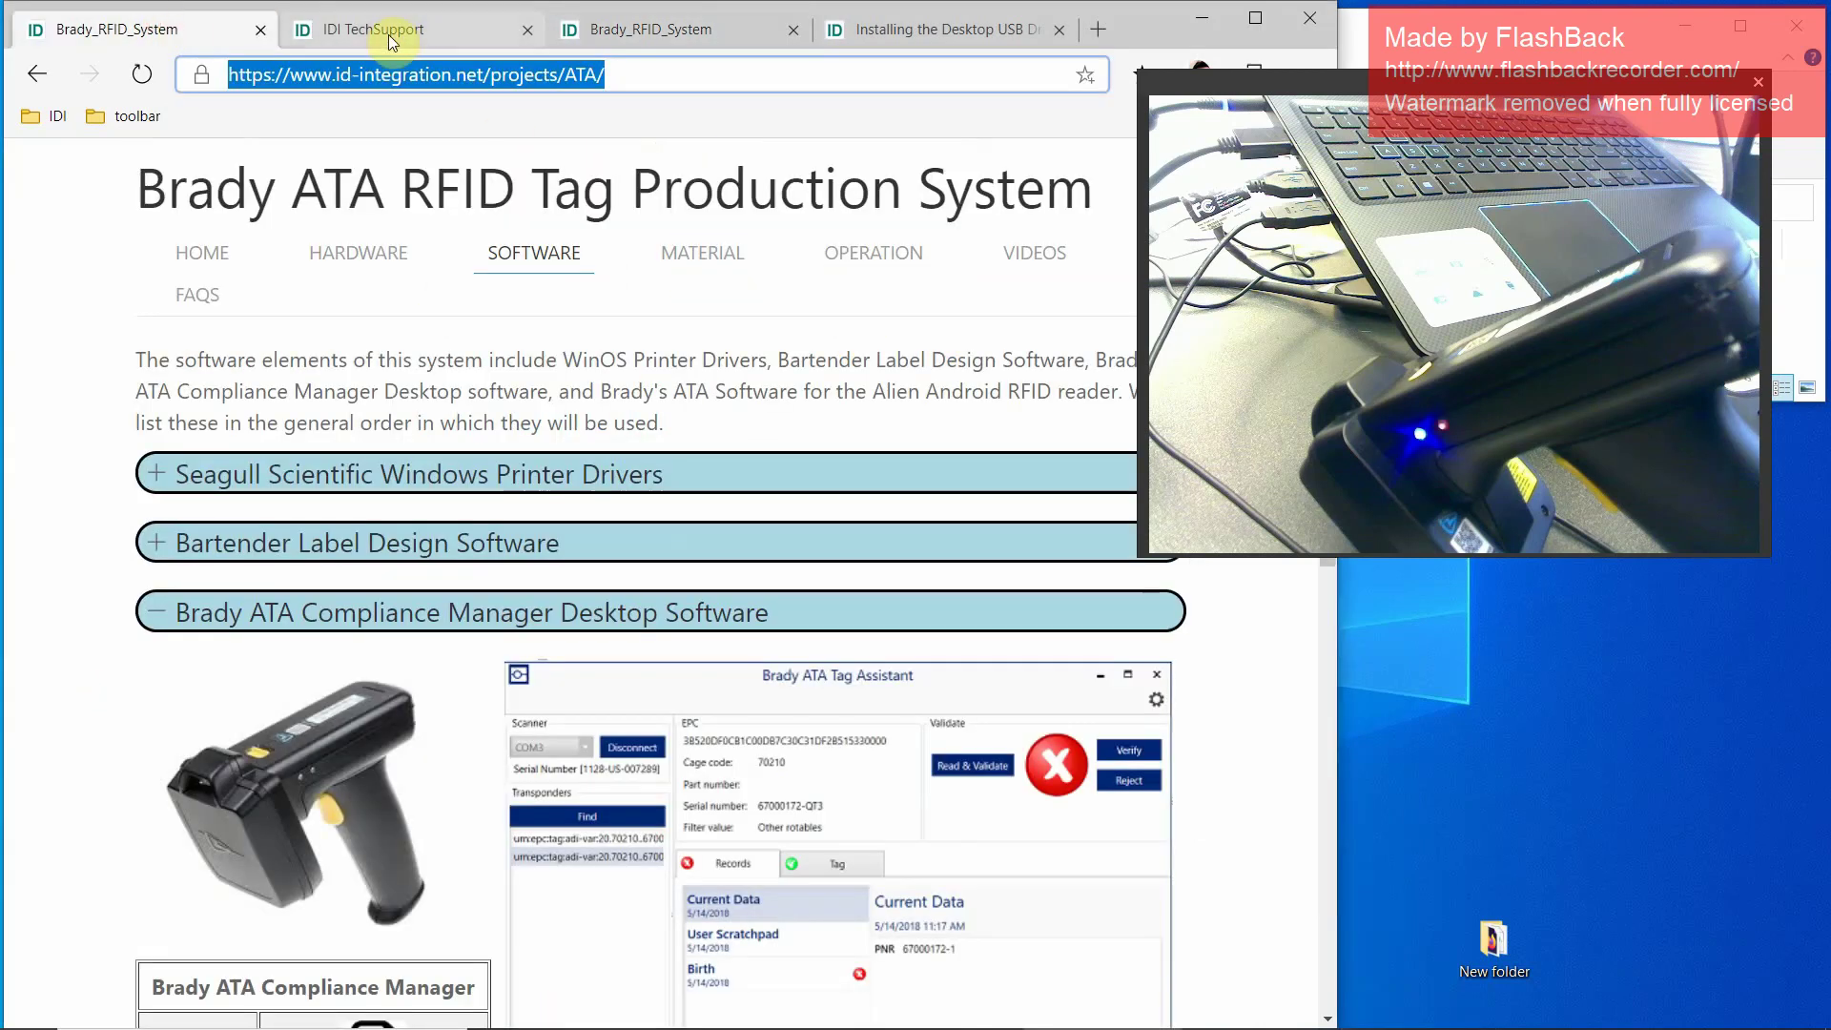
pyautogui.scroll(-4, 570, 580)
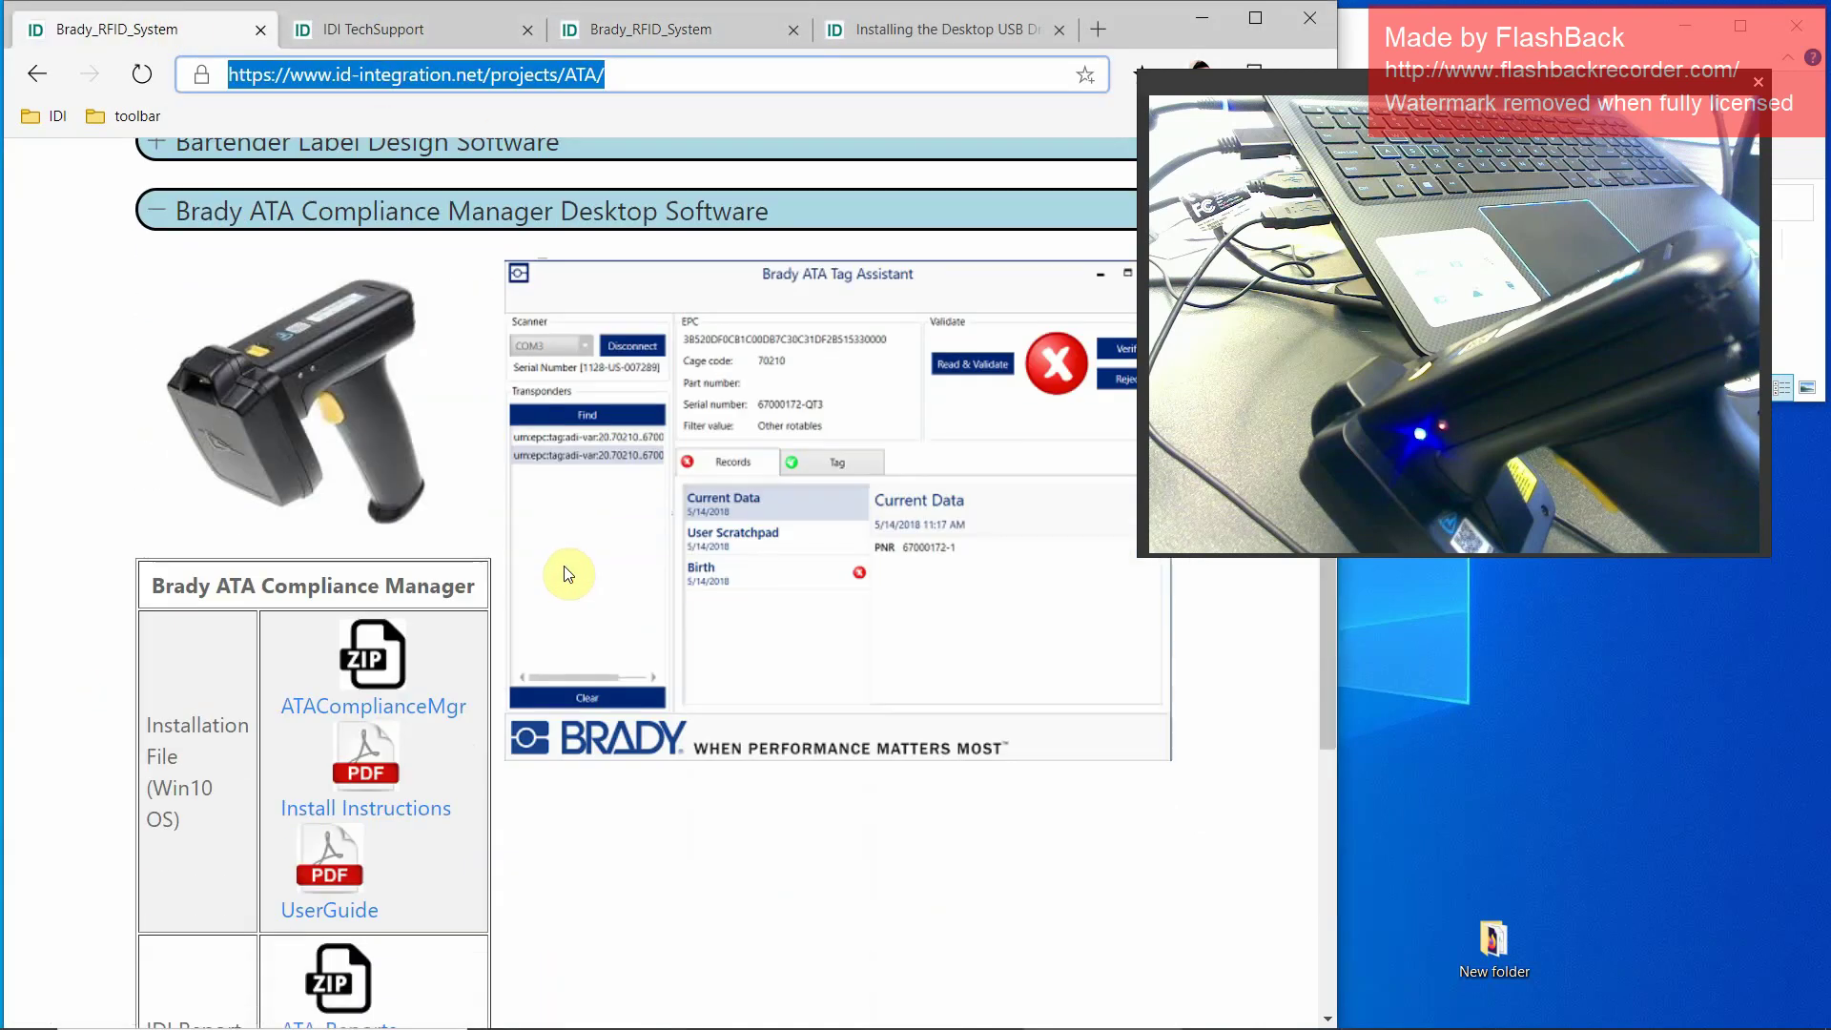
pyautogui.scroll(-4, 569, 573)
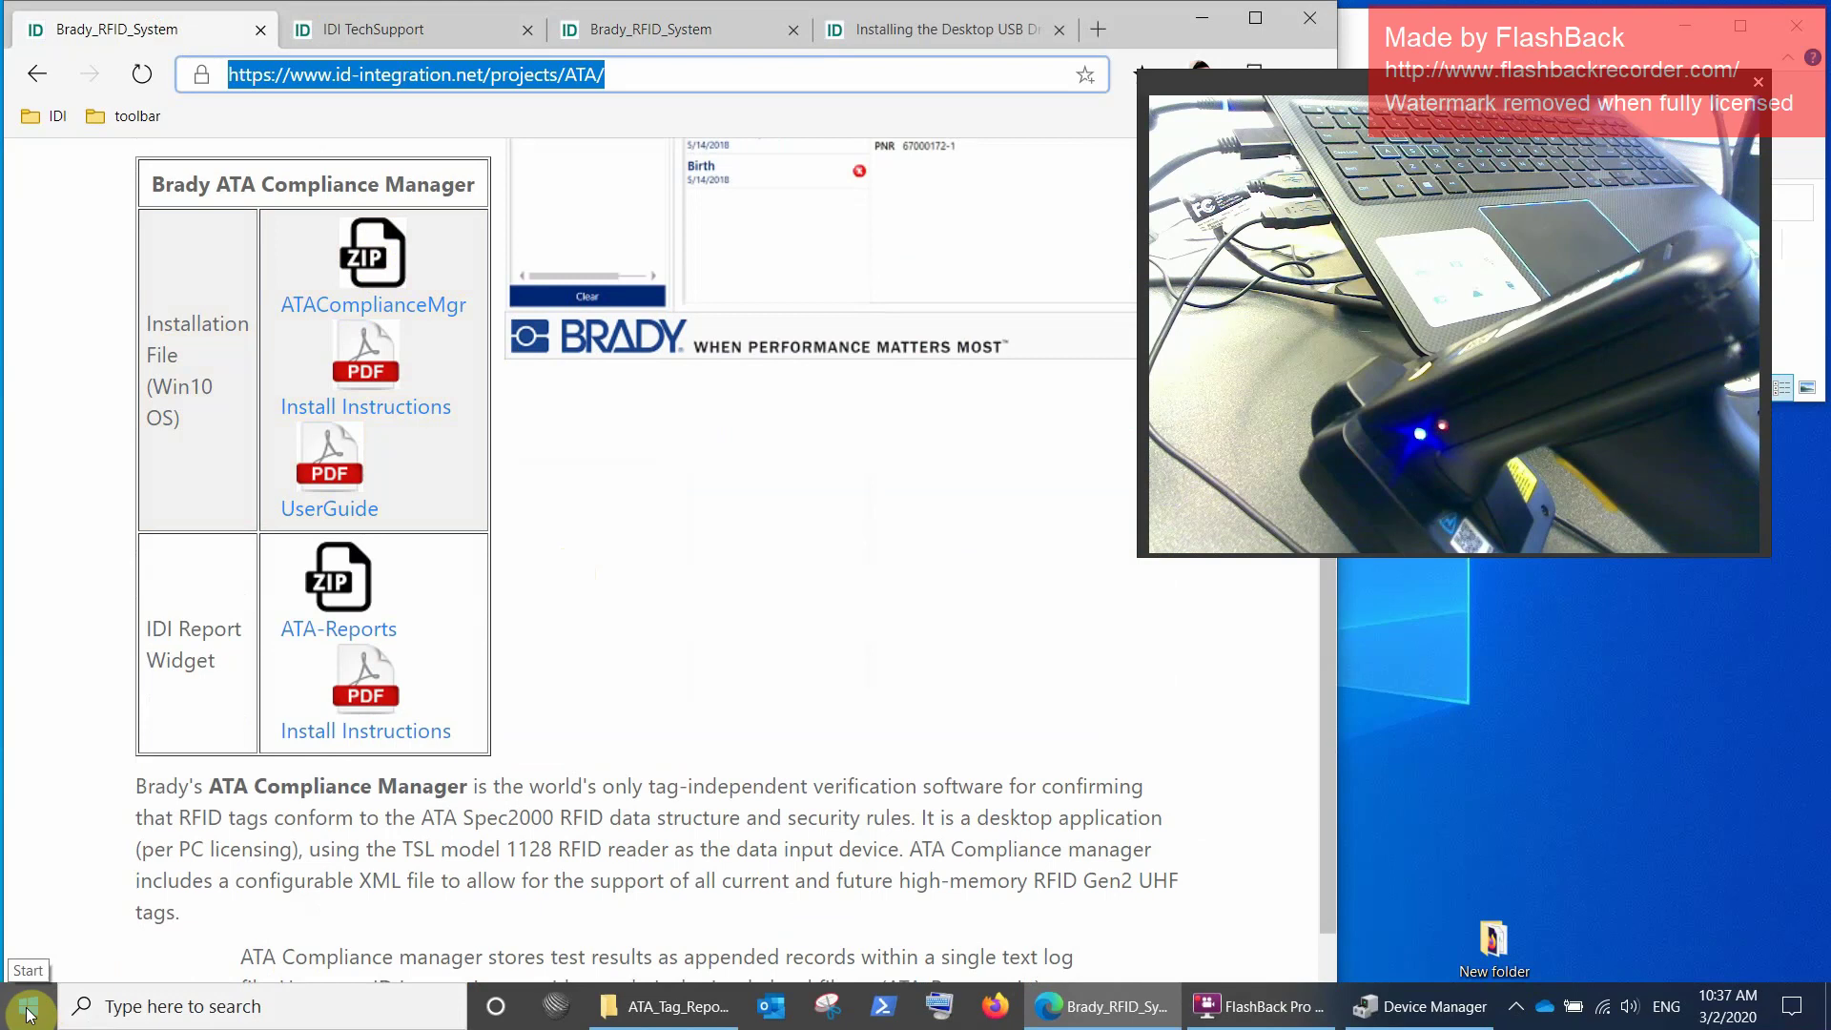
# - Launch ATA Tag Assistant from the Brady Corp program group
pyautogui.click(31, 1014)
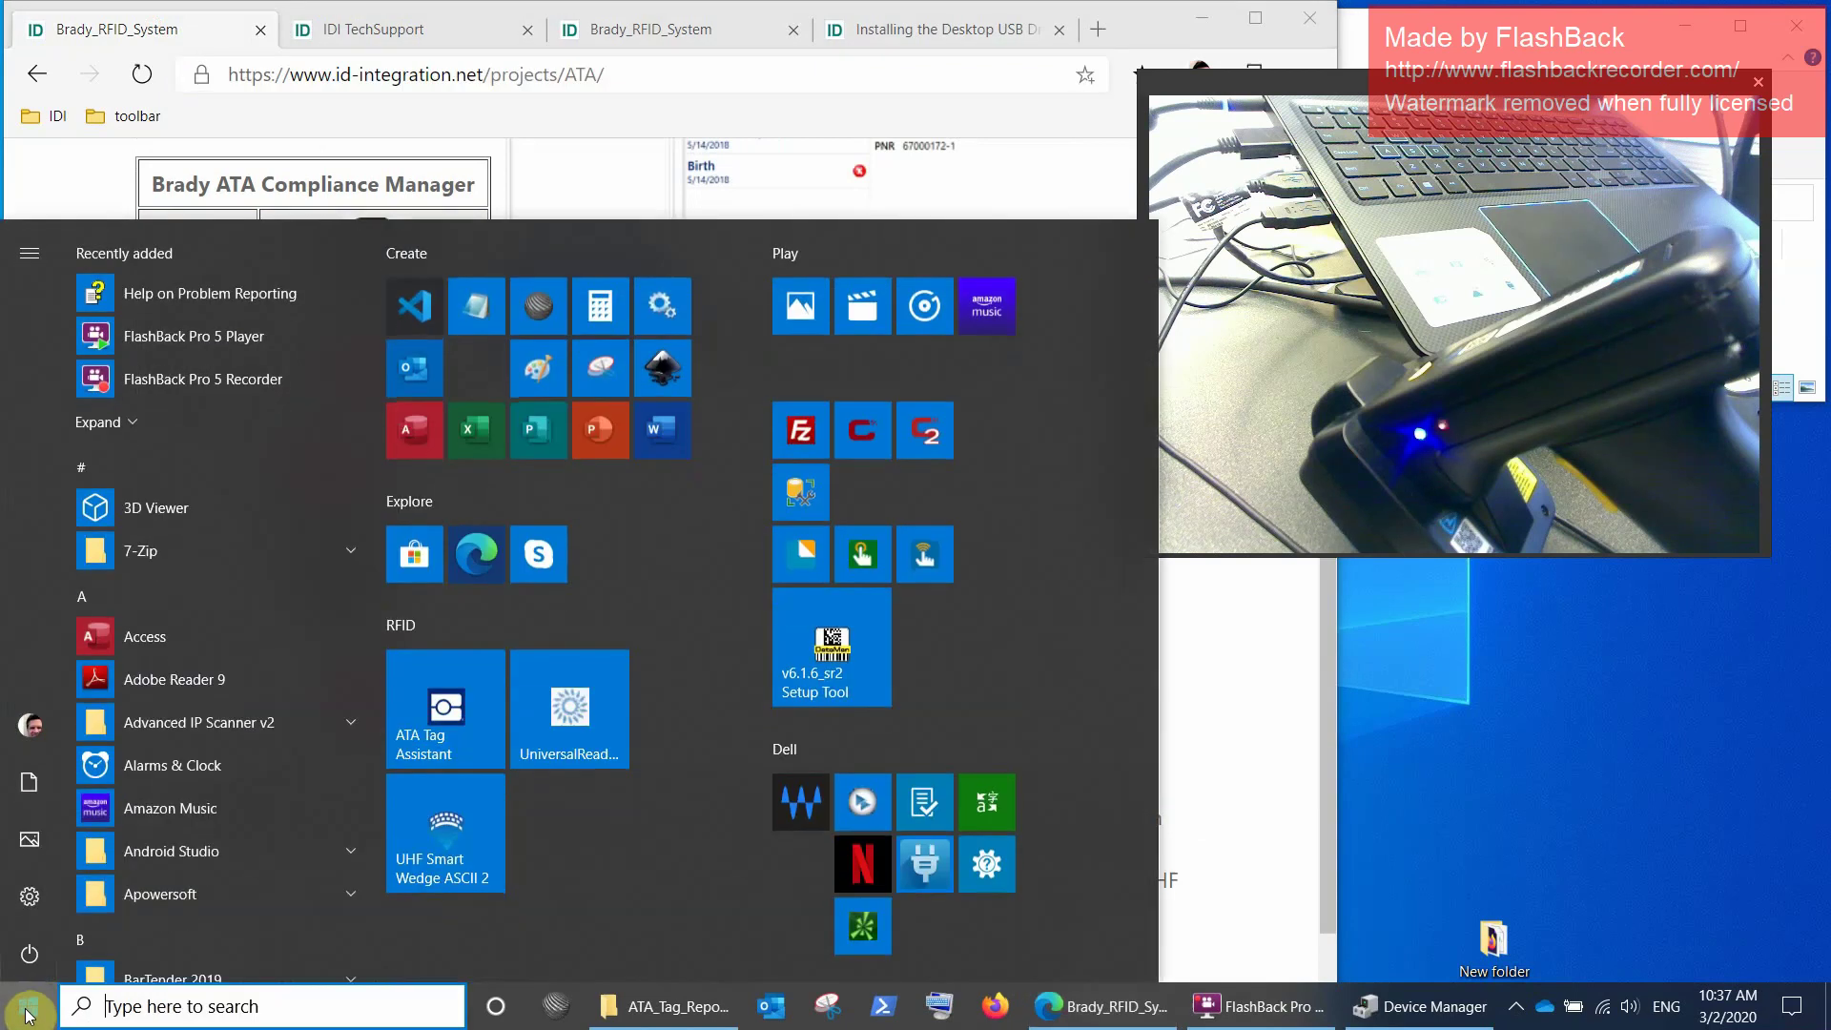
pyautogui.scroll(-3, 204, 621)
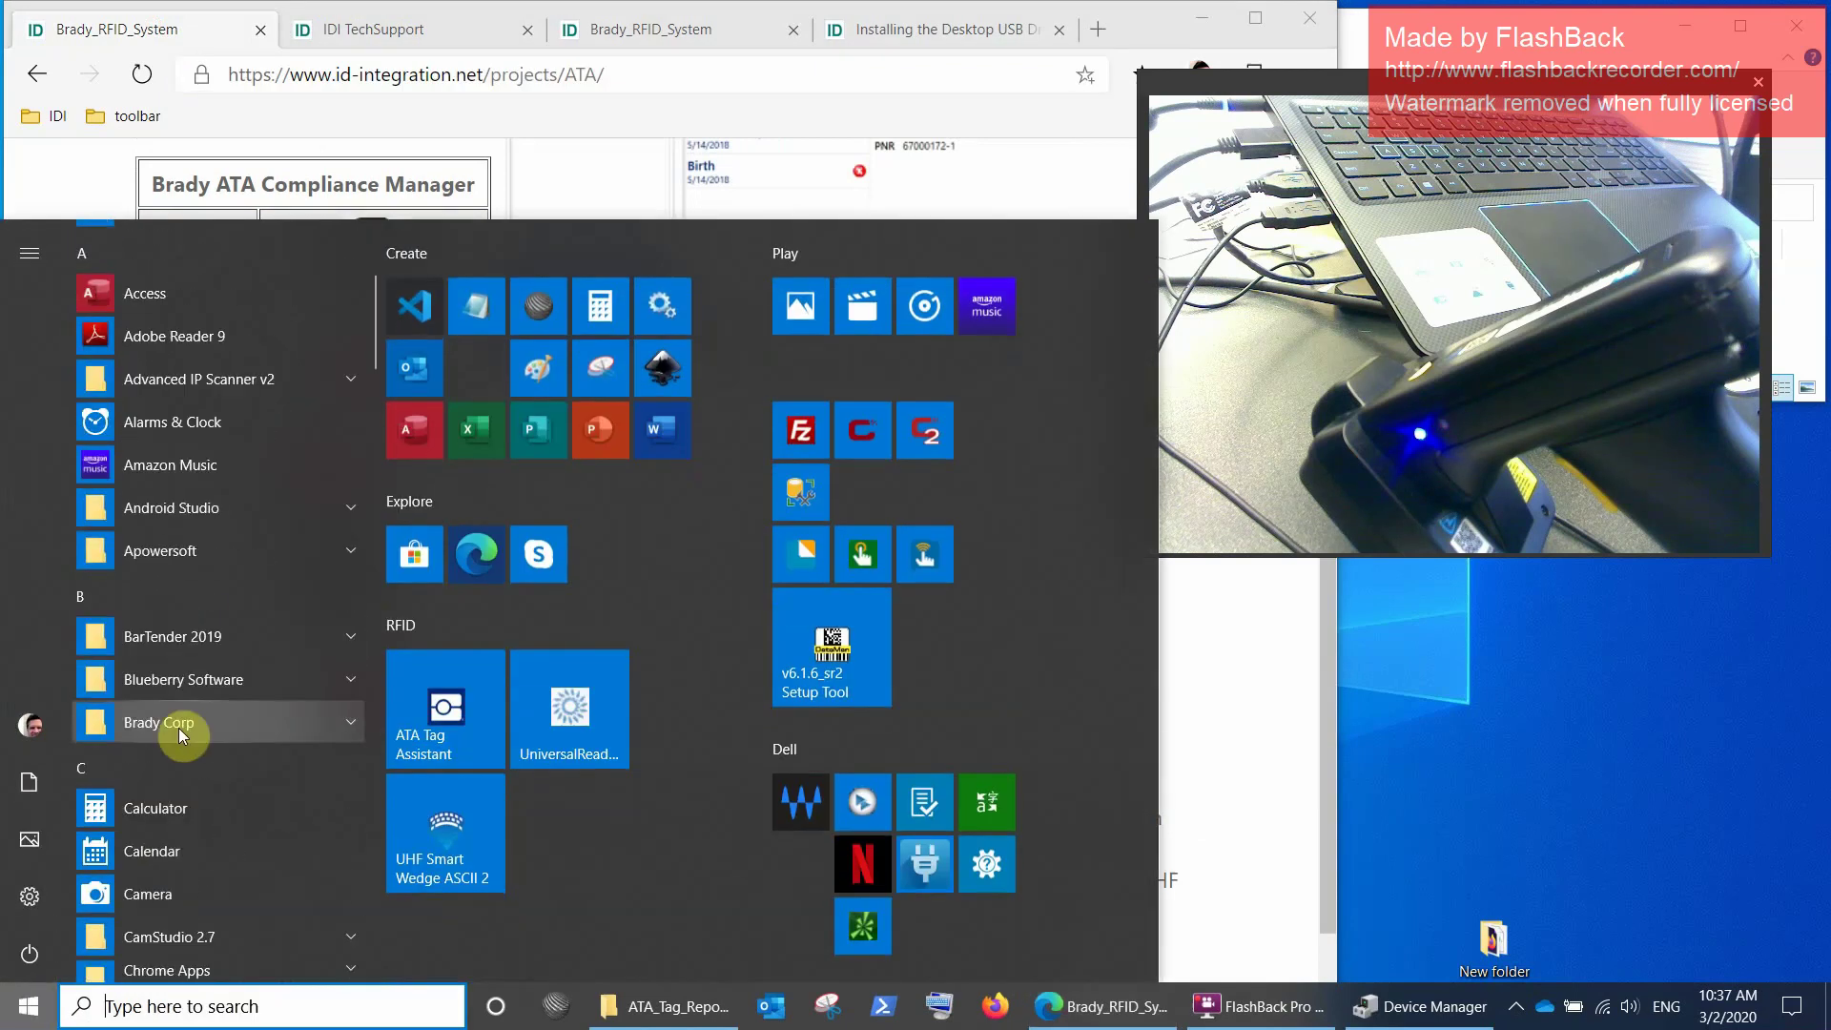
pyautogui.click(180, 725)
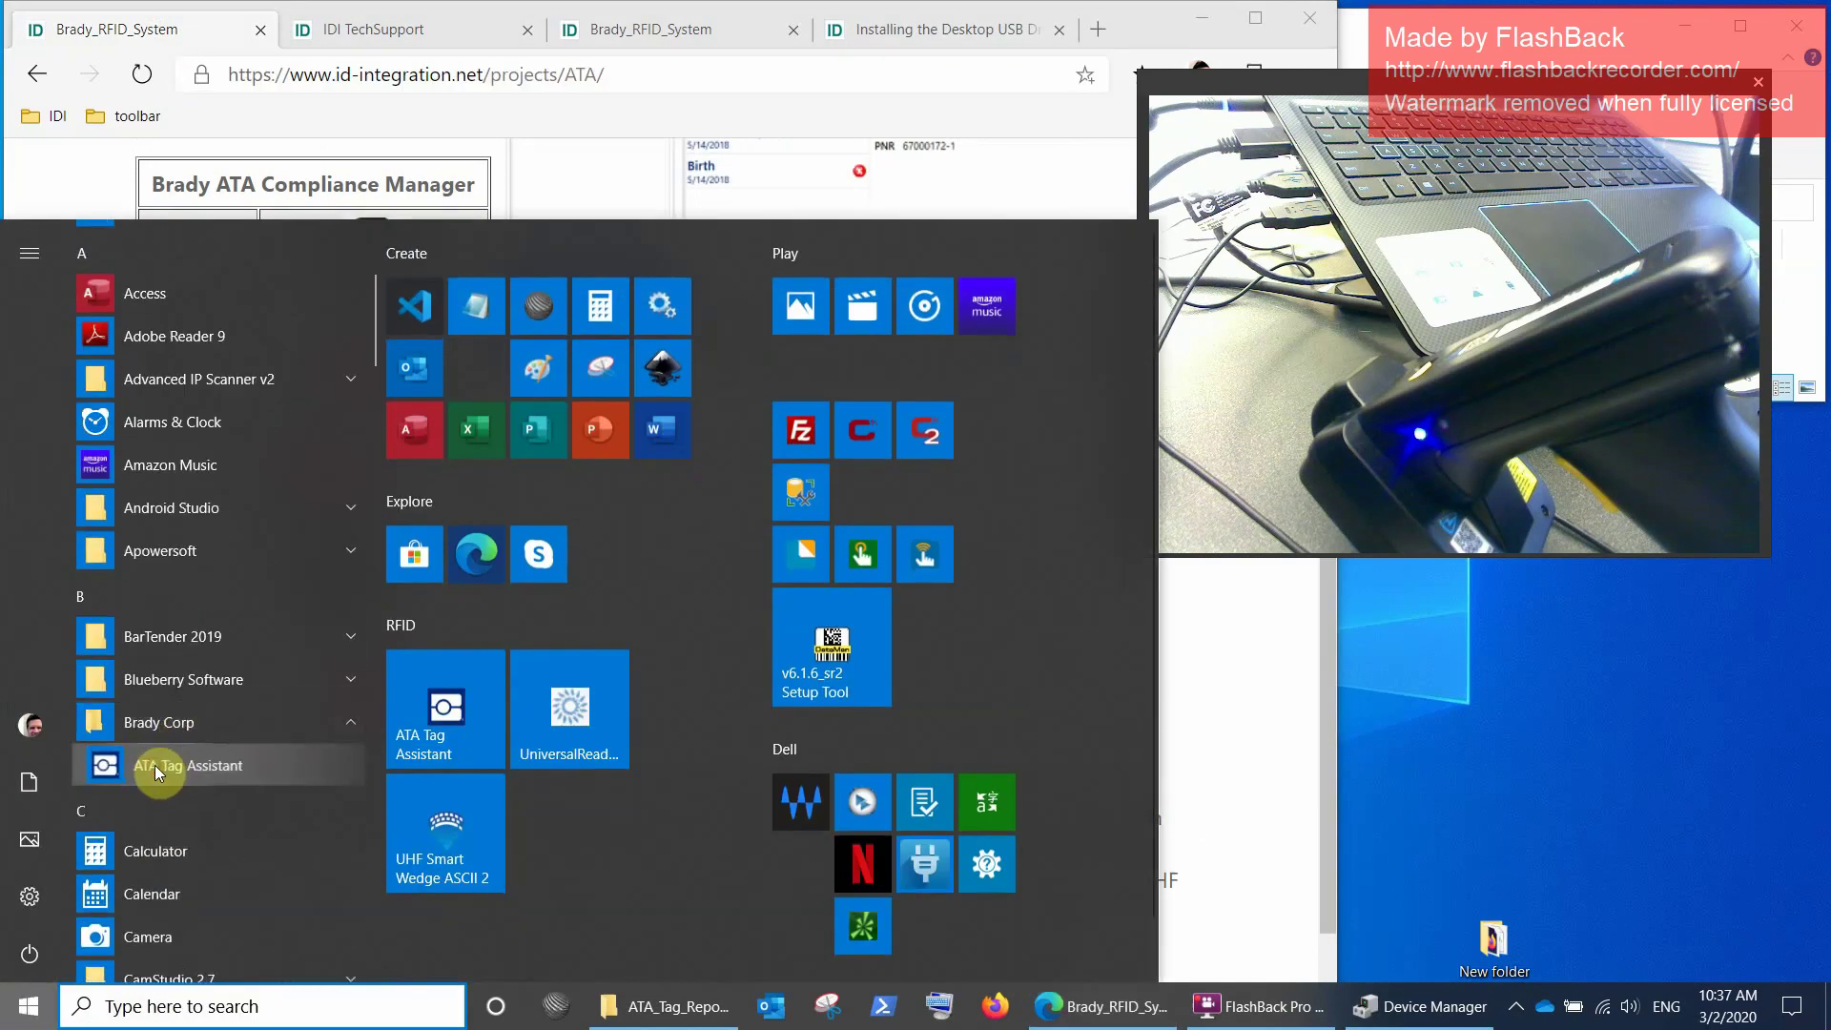
pyautogui.click(154, 763)
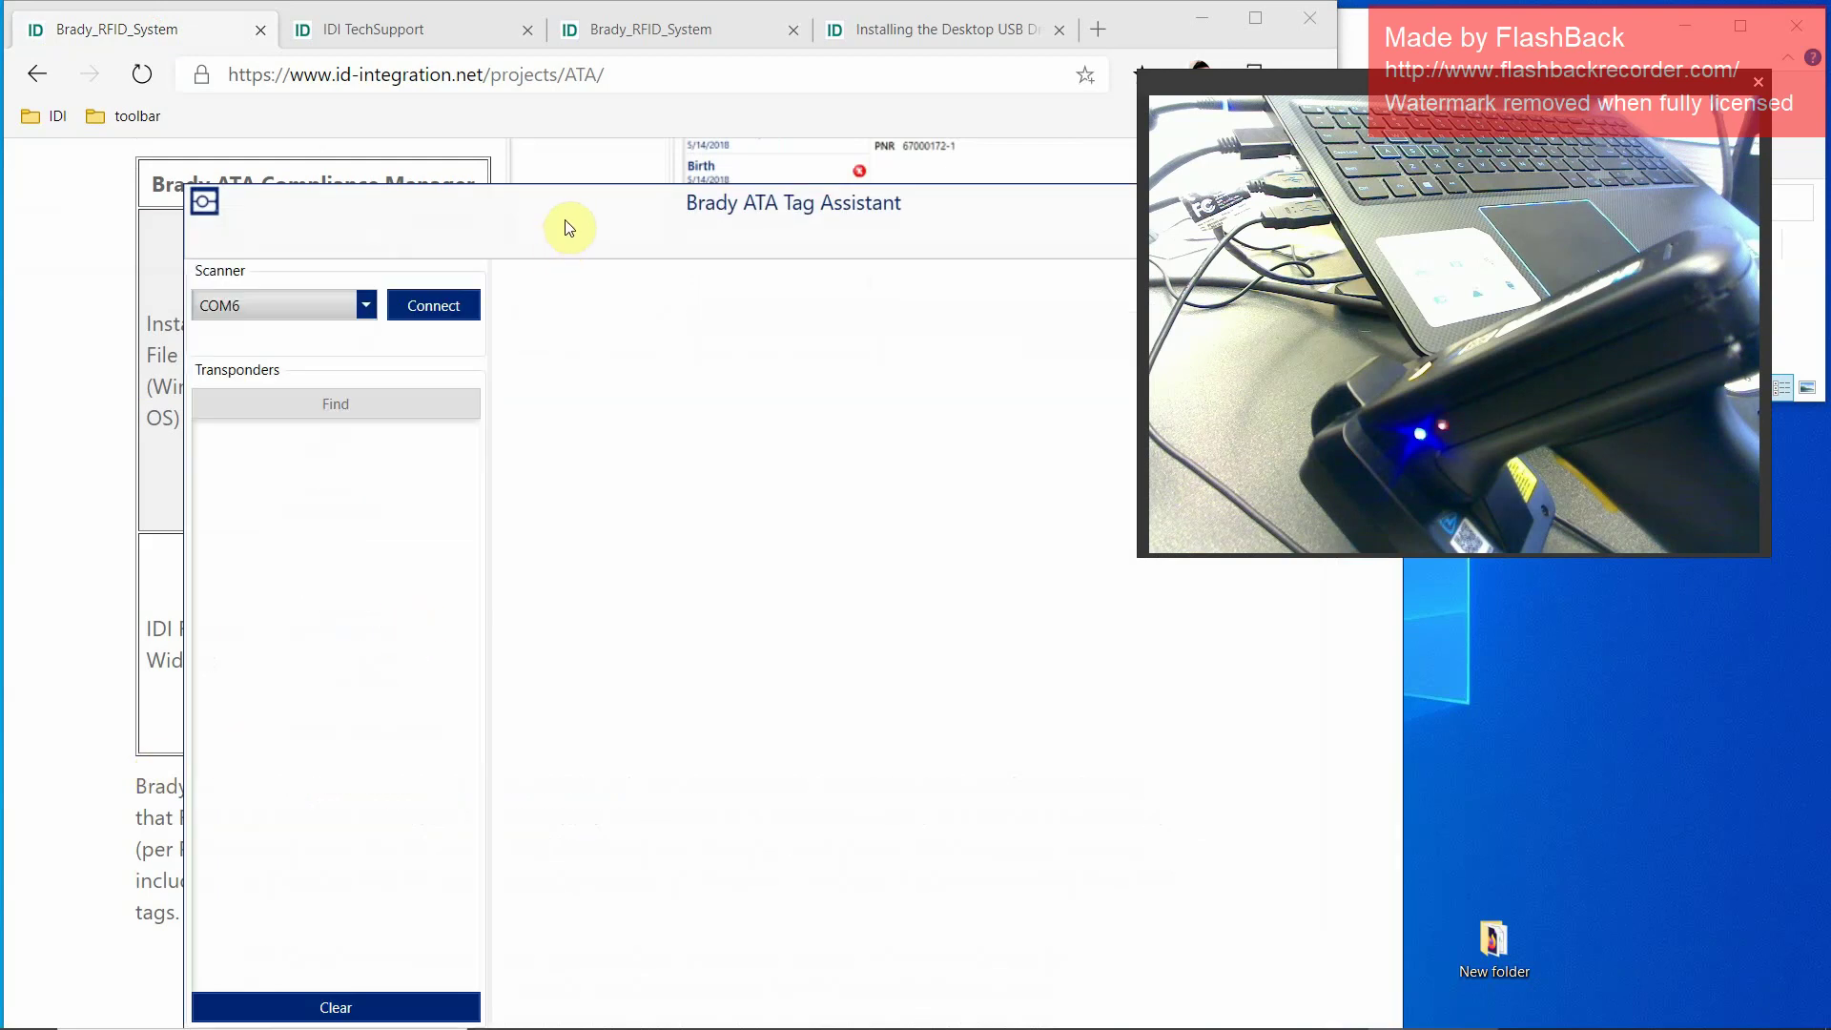
# - Reposition the Brady ATA Tag Assistant window and select COM6 as the scanner port
pyautogui.moveTo(479, 113); pyautogui.dragTo(473, 84)
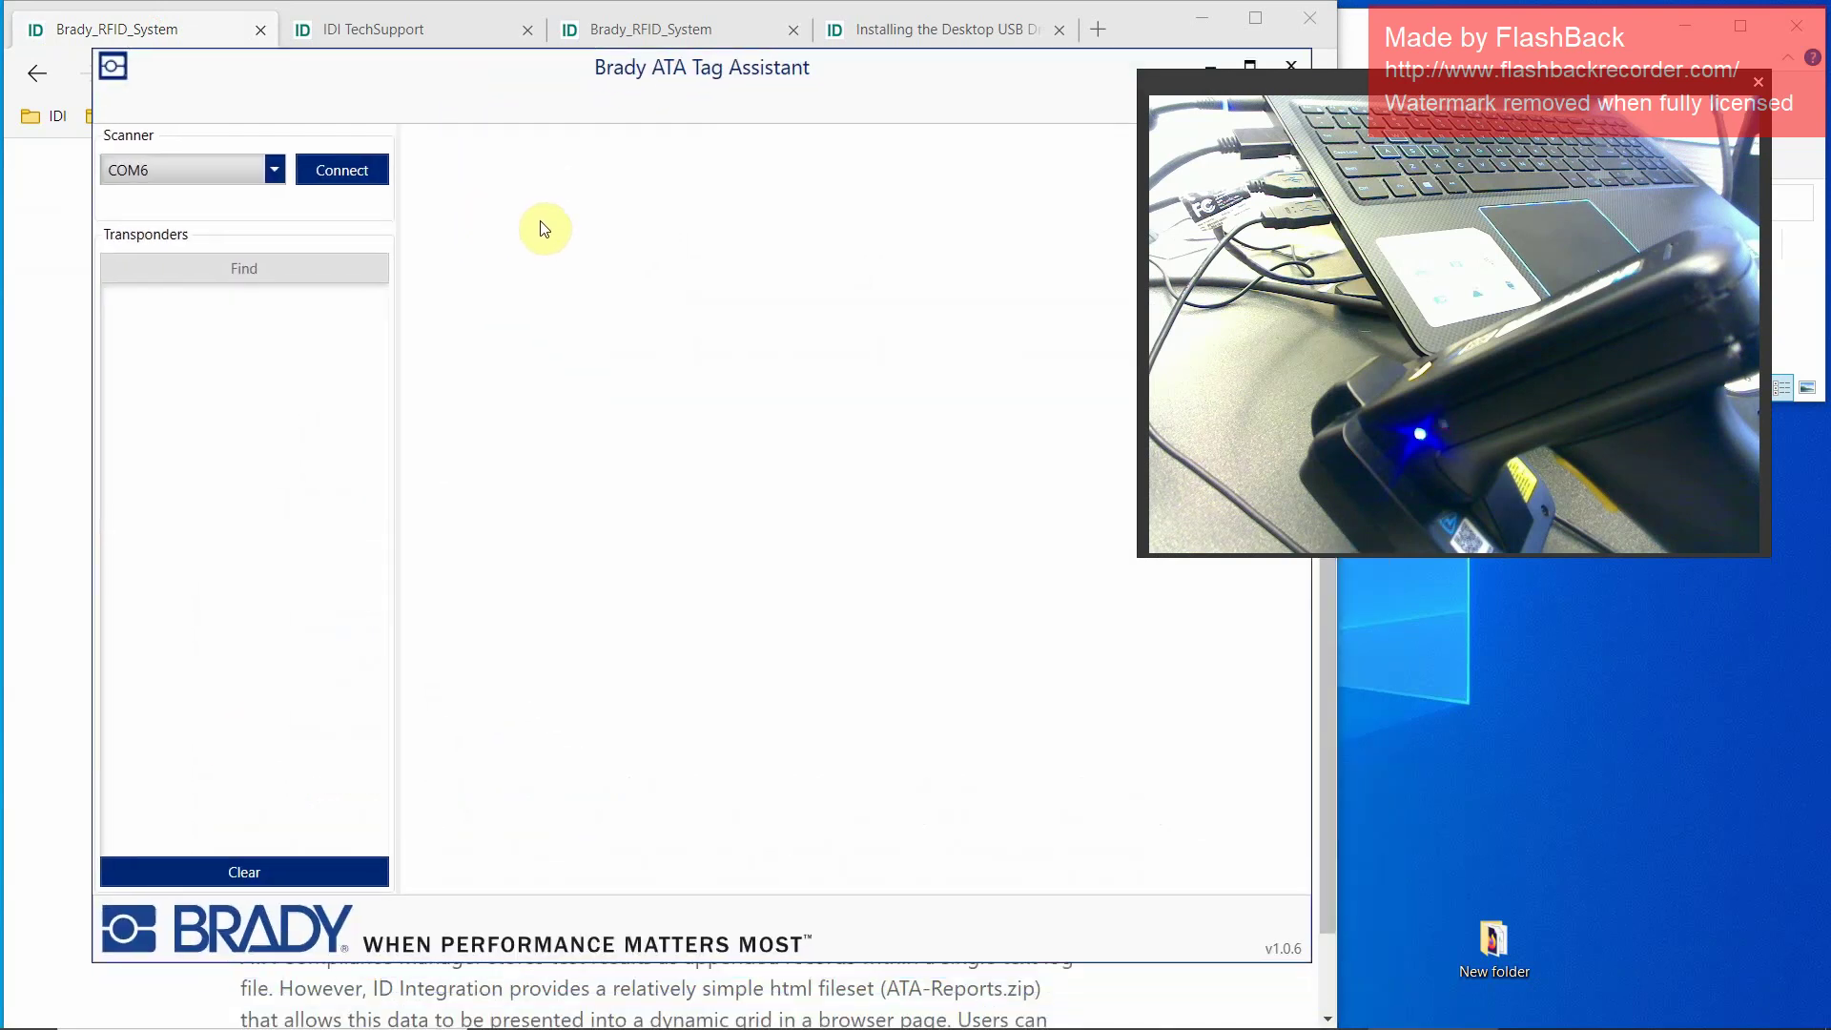
pyautogui.click(272, 170)
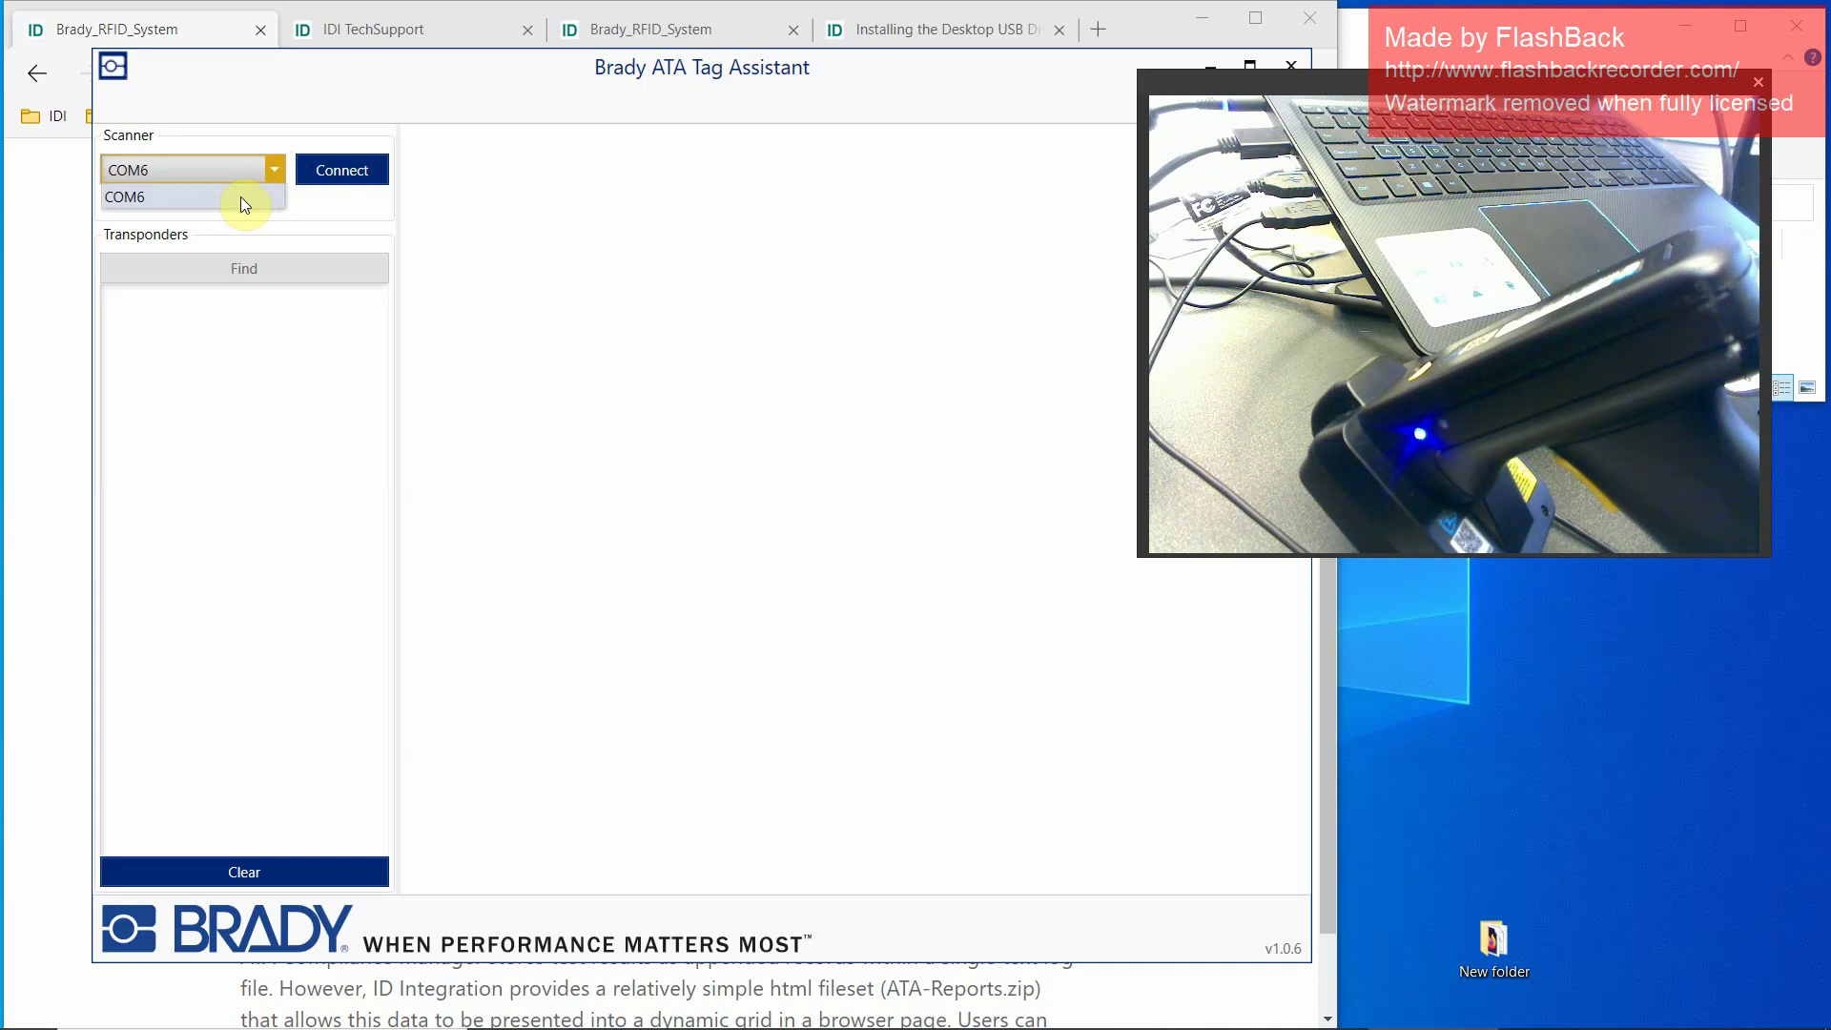
pyautogui.click(161, 200)
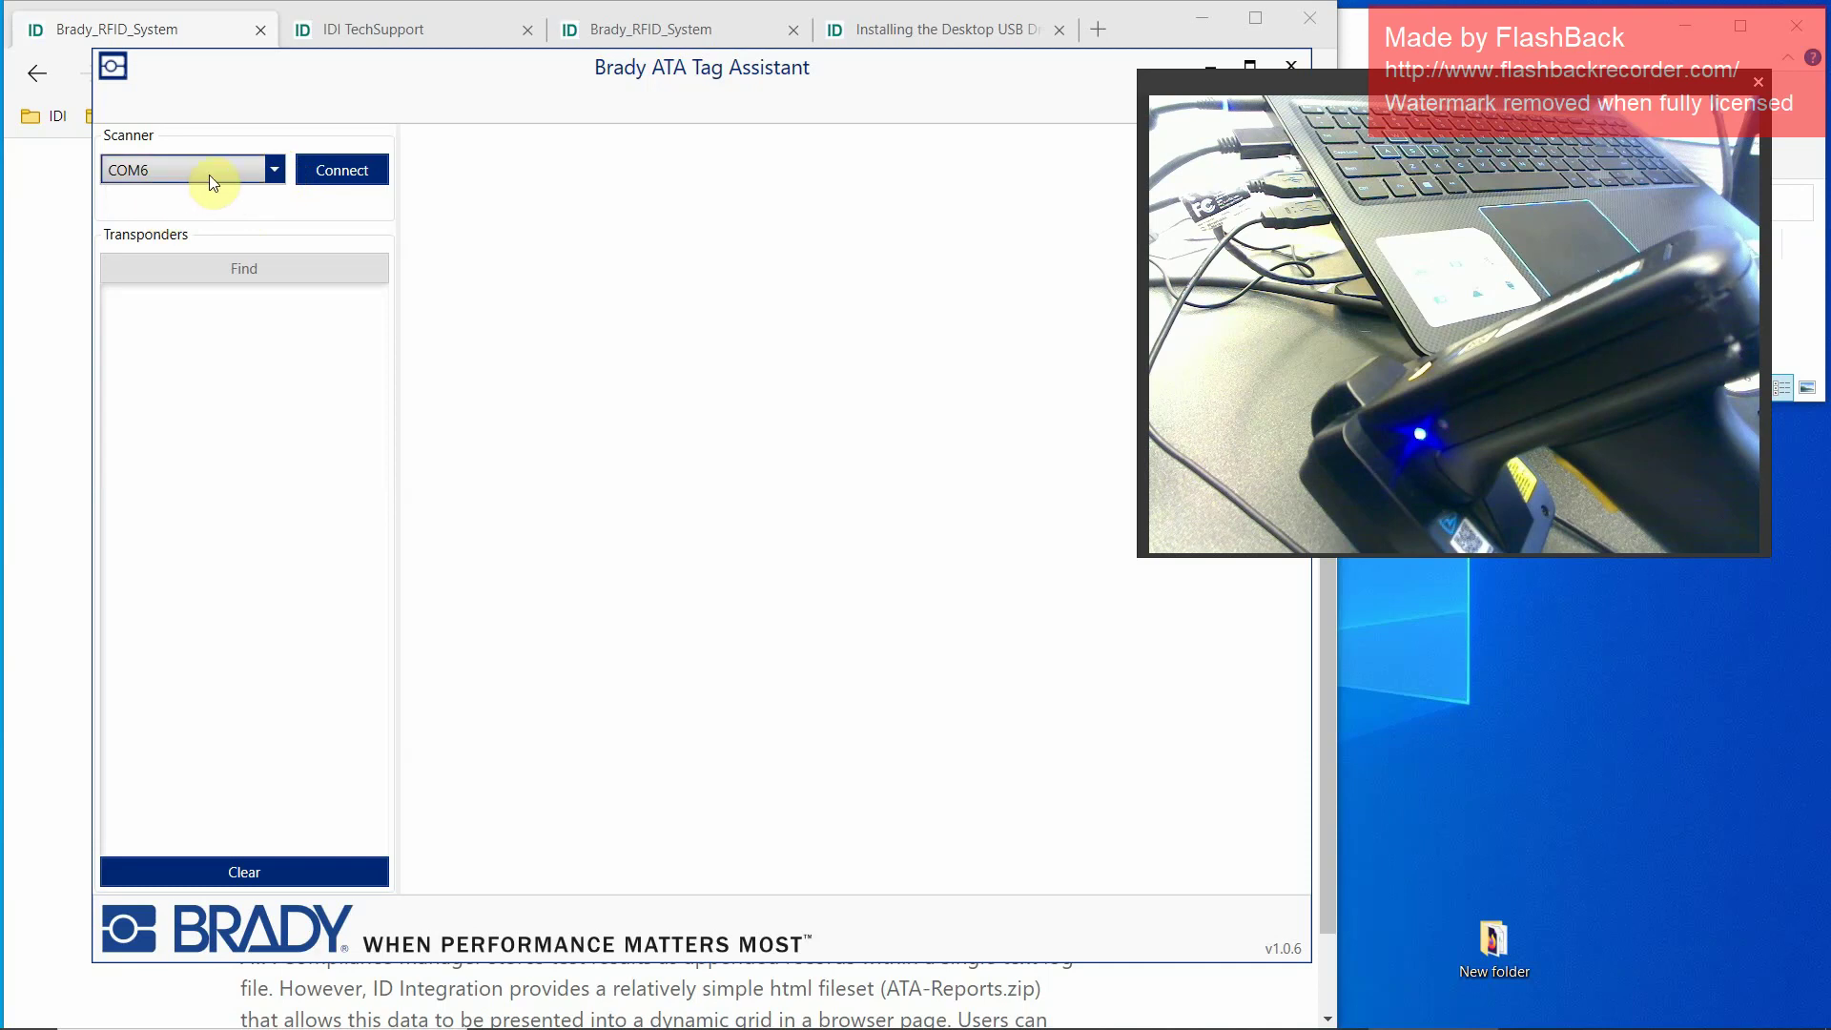
# - Connect to the scanner on COM6 and find the RFID transponders in range
pyautogui.click(340, 173)
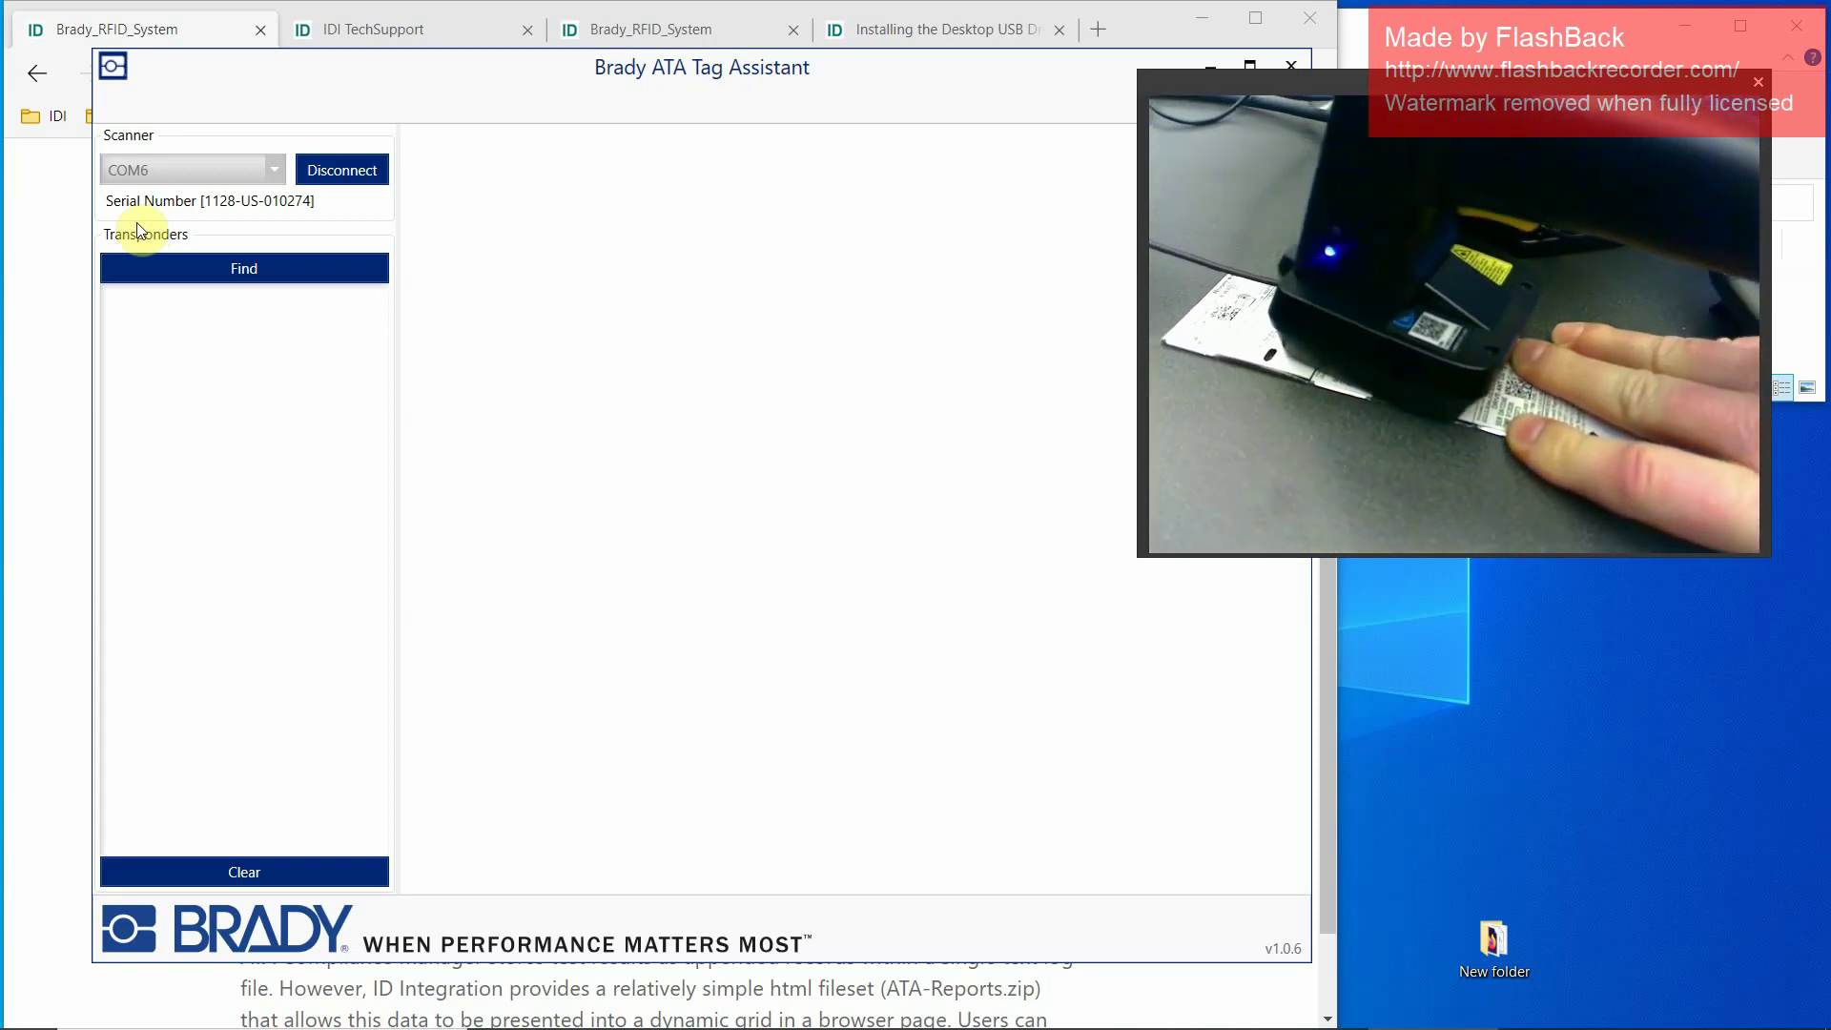
pyautogui.click(194, 274)
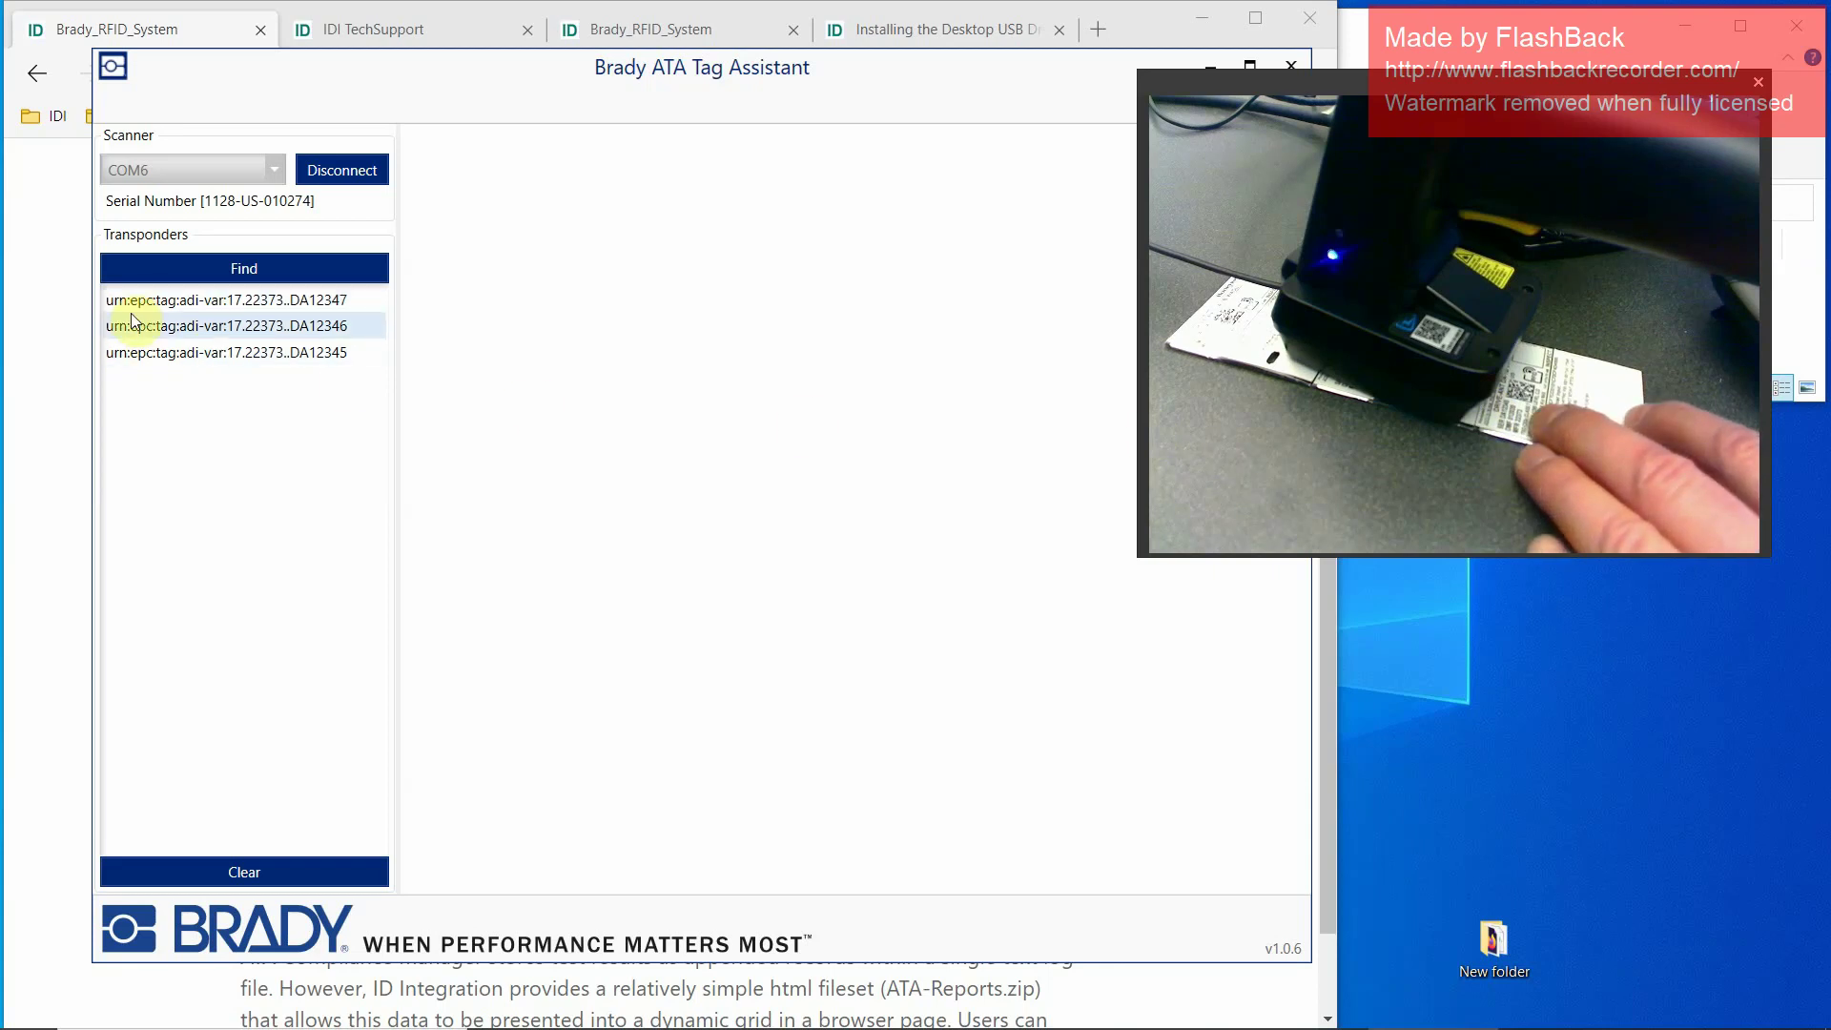
# - Select the transponder ending in DA12346, then read and validate its tag data
pyautogui.click(328, 329)
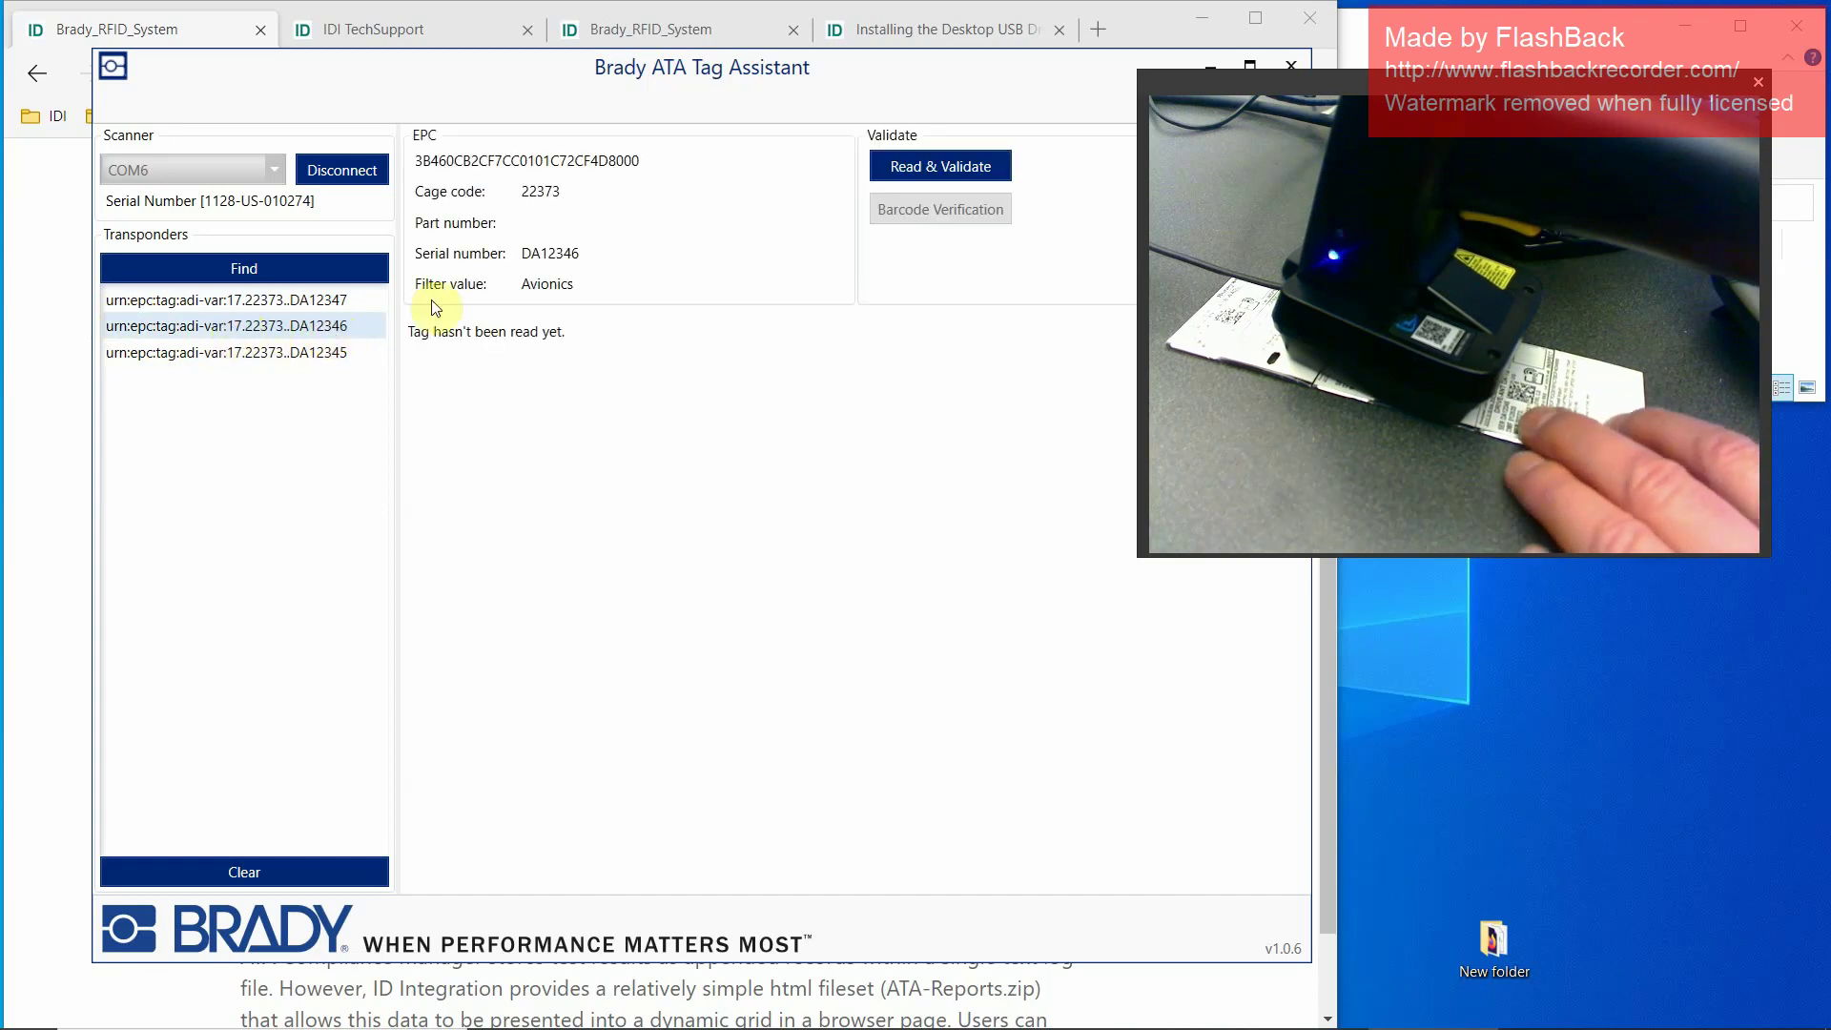
pyautogui.click(924, 167)
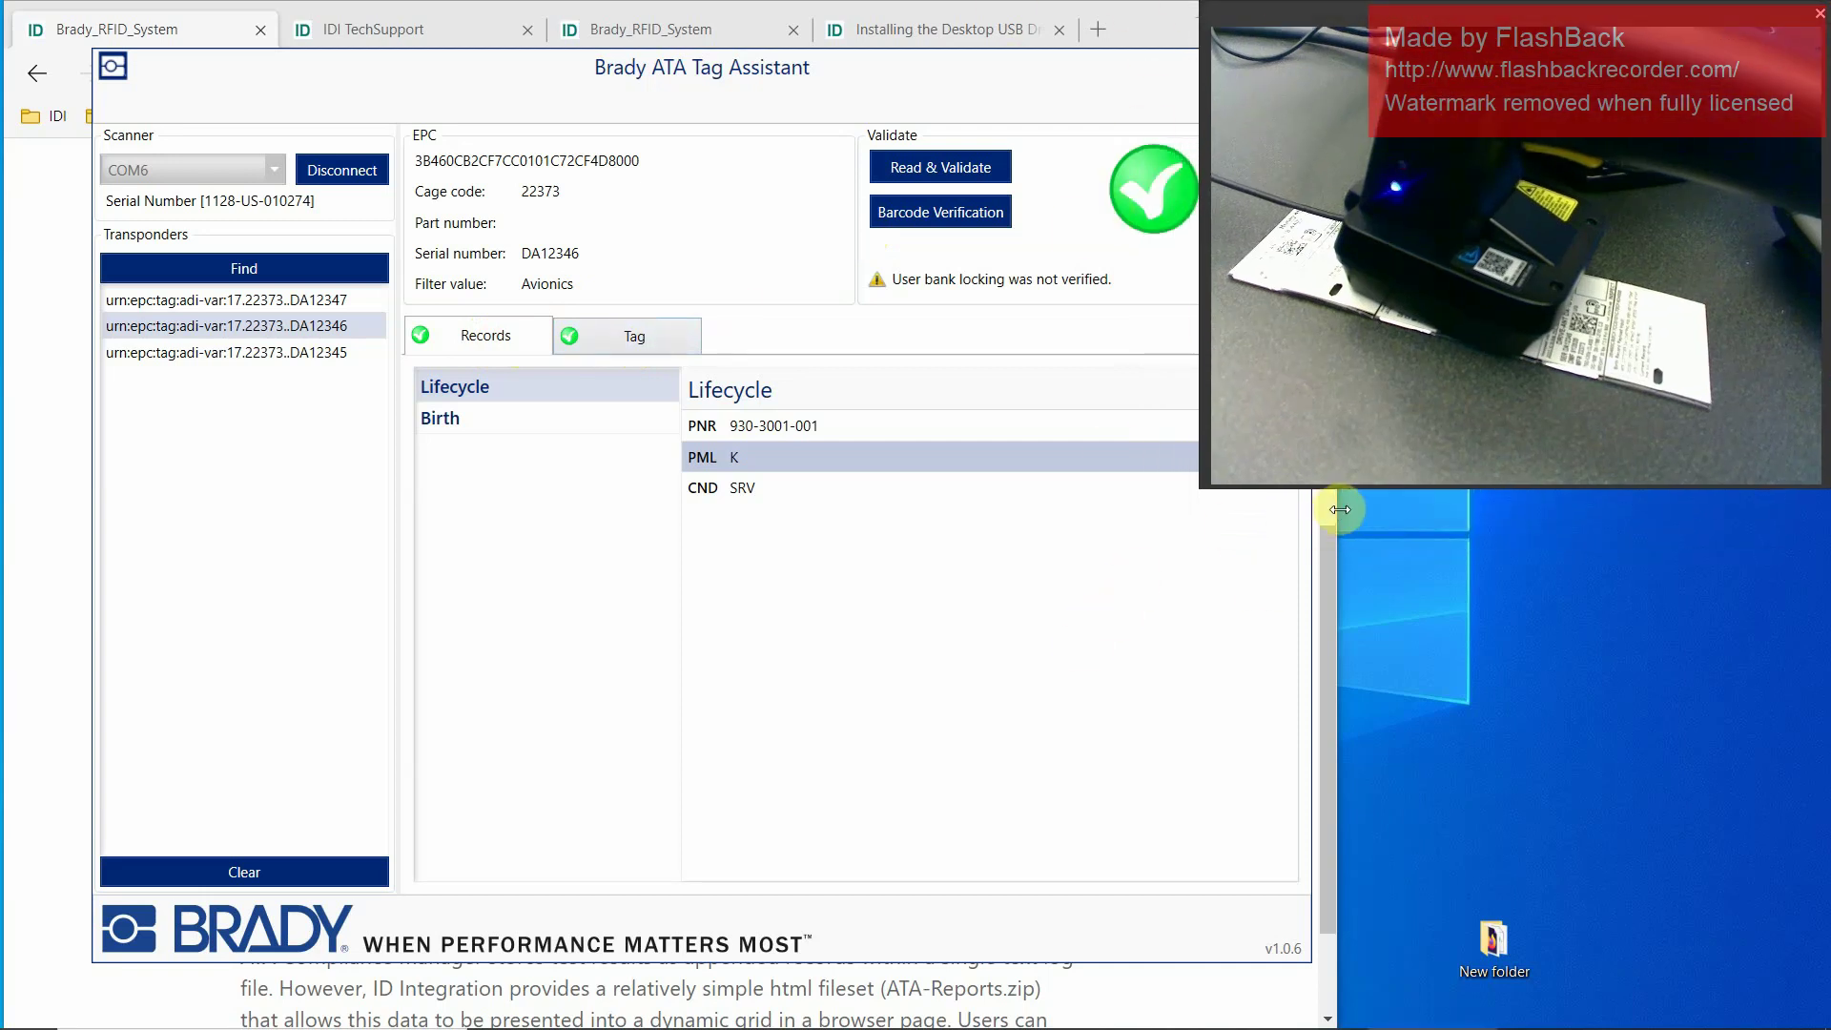
pyautogui.moveTo(1331, 506)
pyautogui.mouseDown()
pyautogui.moveTo(1185, 502)
pyautogui.moveTo(1324, 519)
pyautogui.mouseUp()
pyautogui.hotkey('alt', 'Tab')
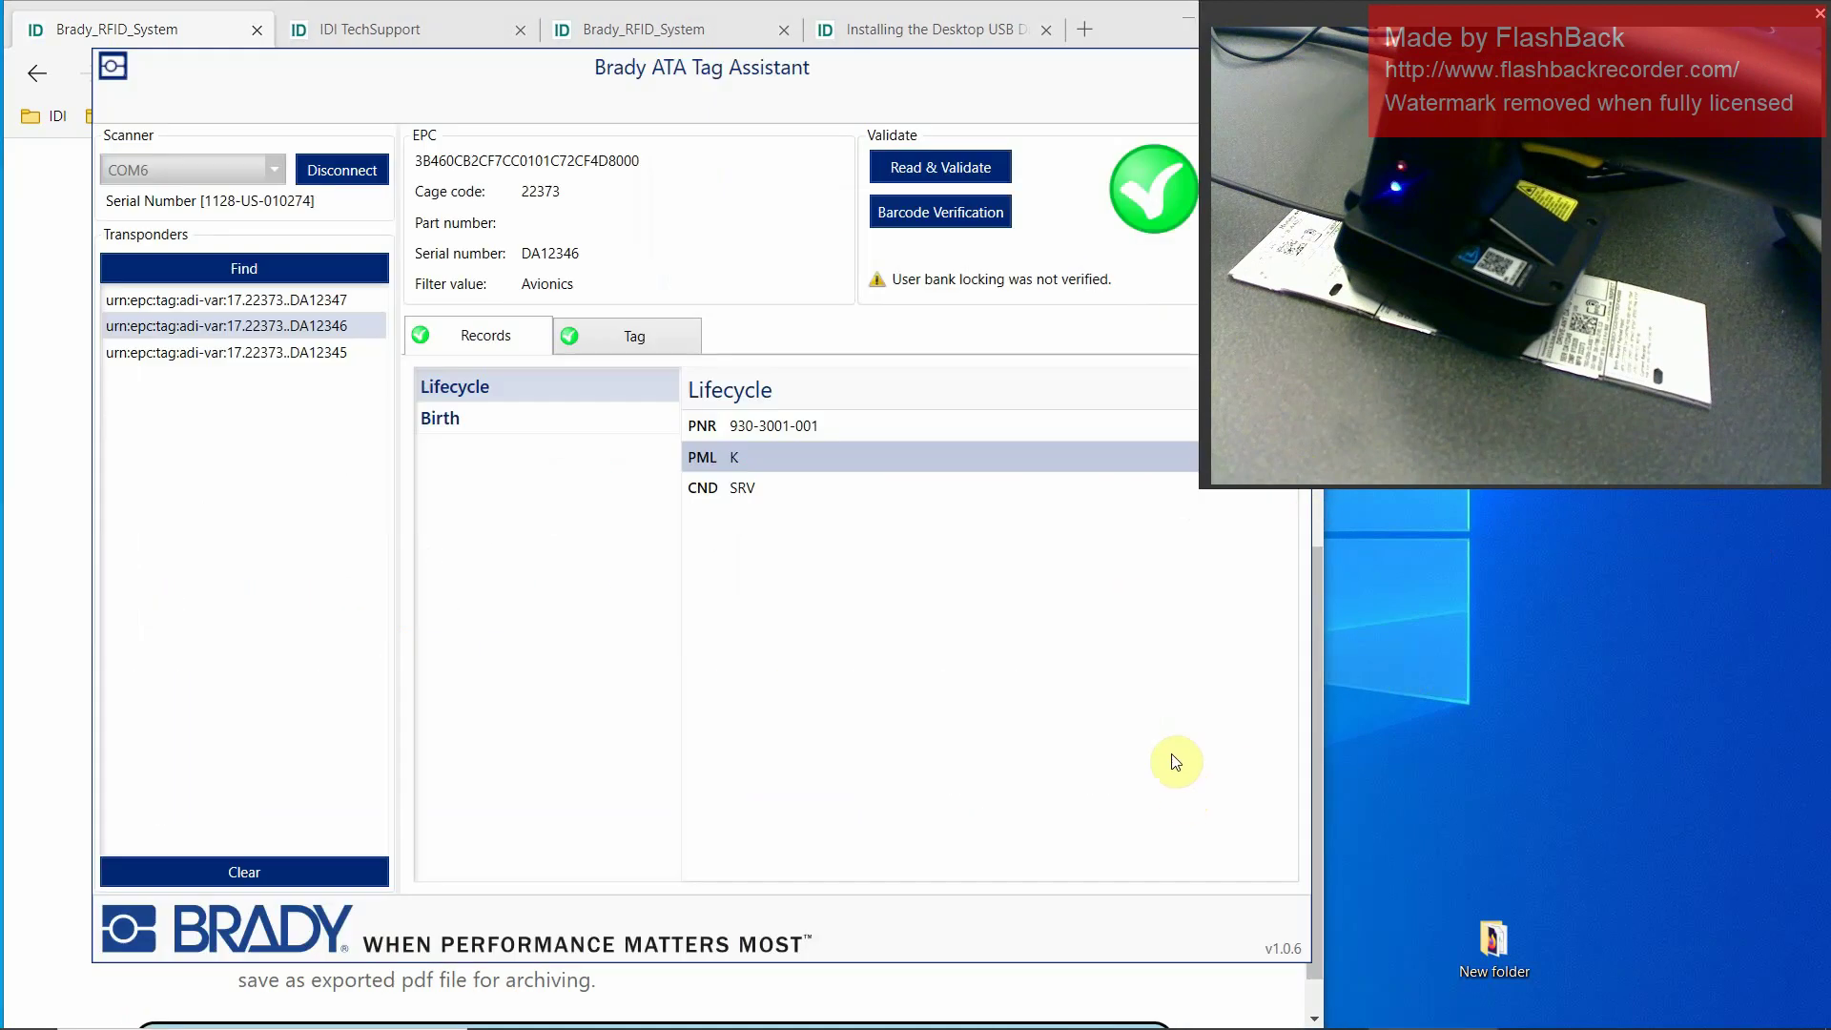
# - Review the validated tag's transponder details and its Birth record
pyautogui.click(601, 337)
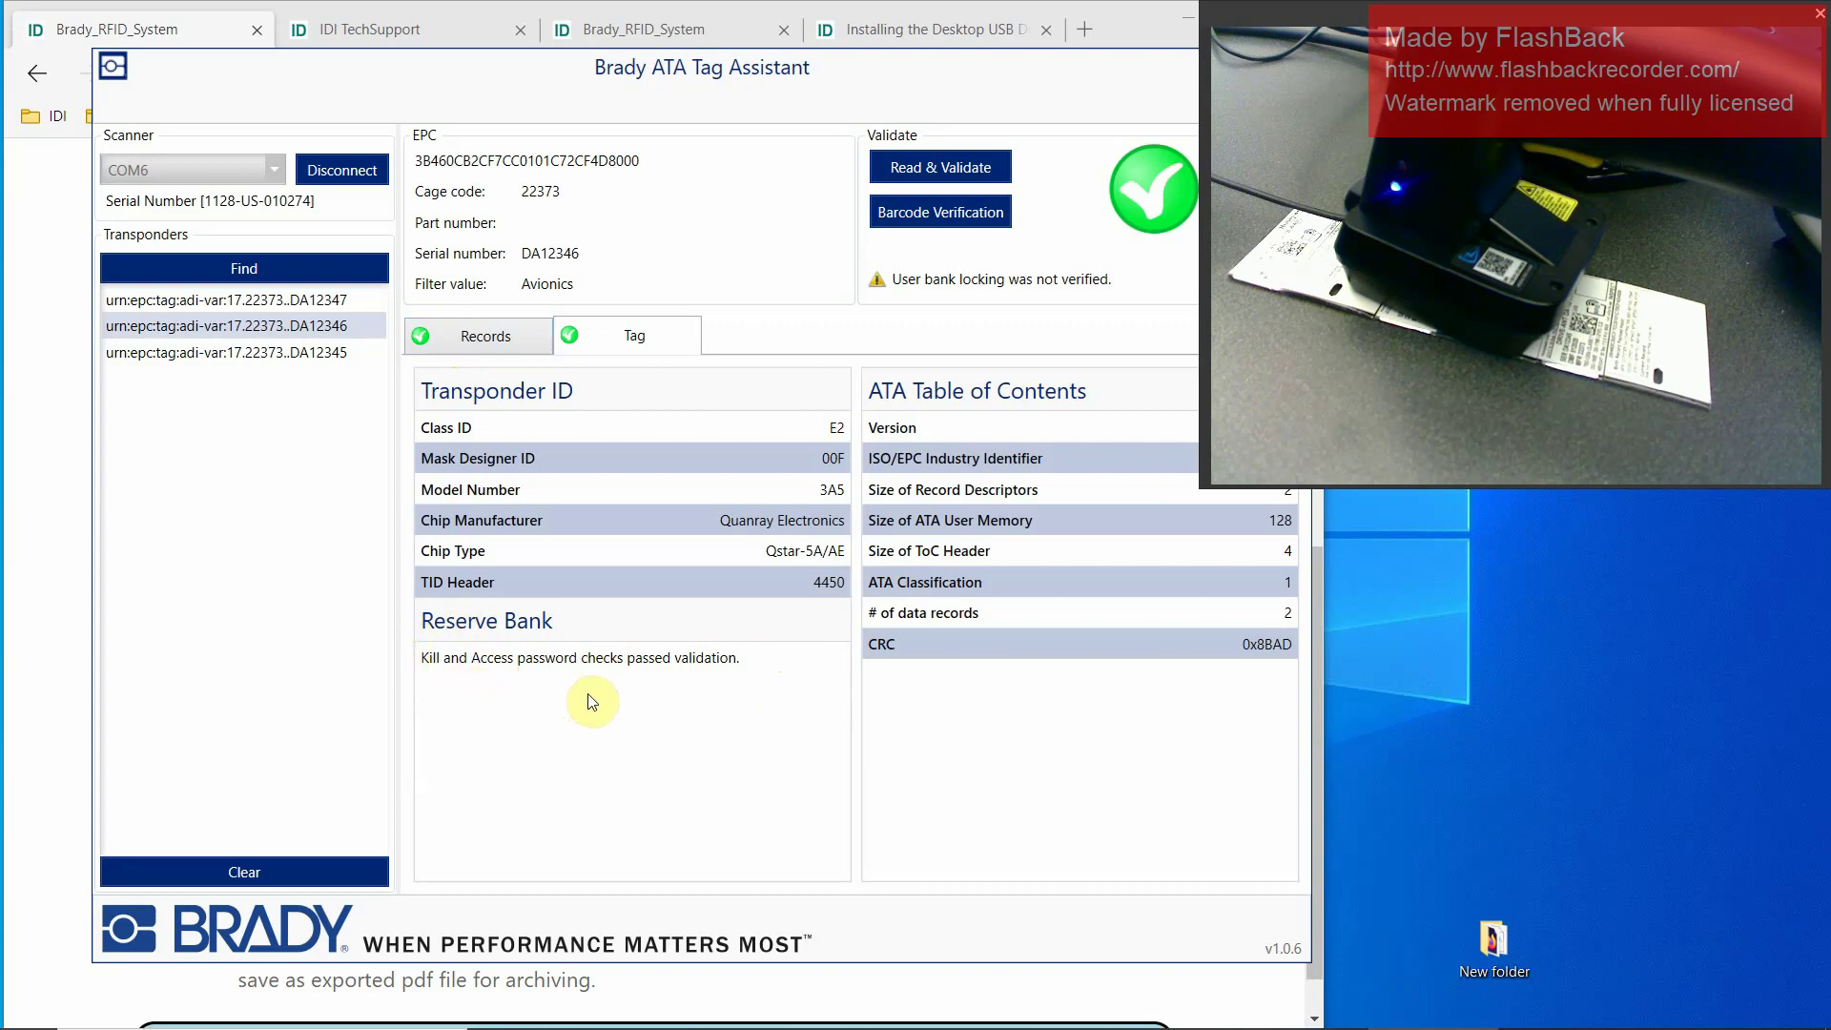
pyautogui.click(492, 345)
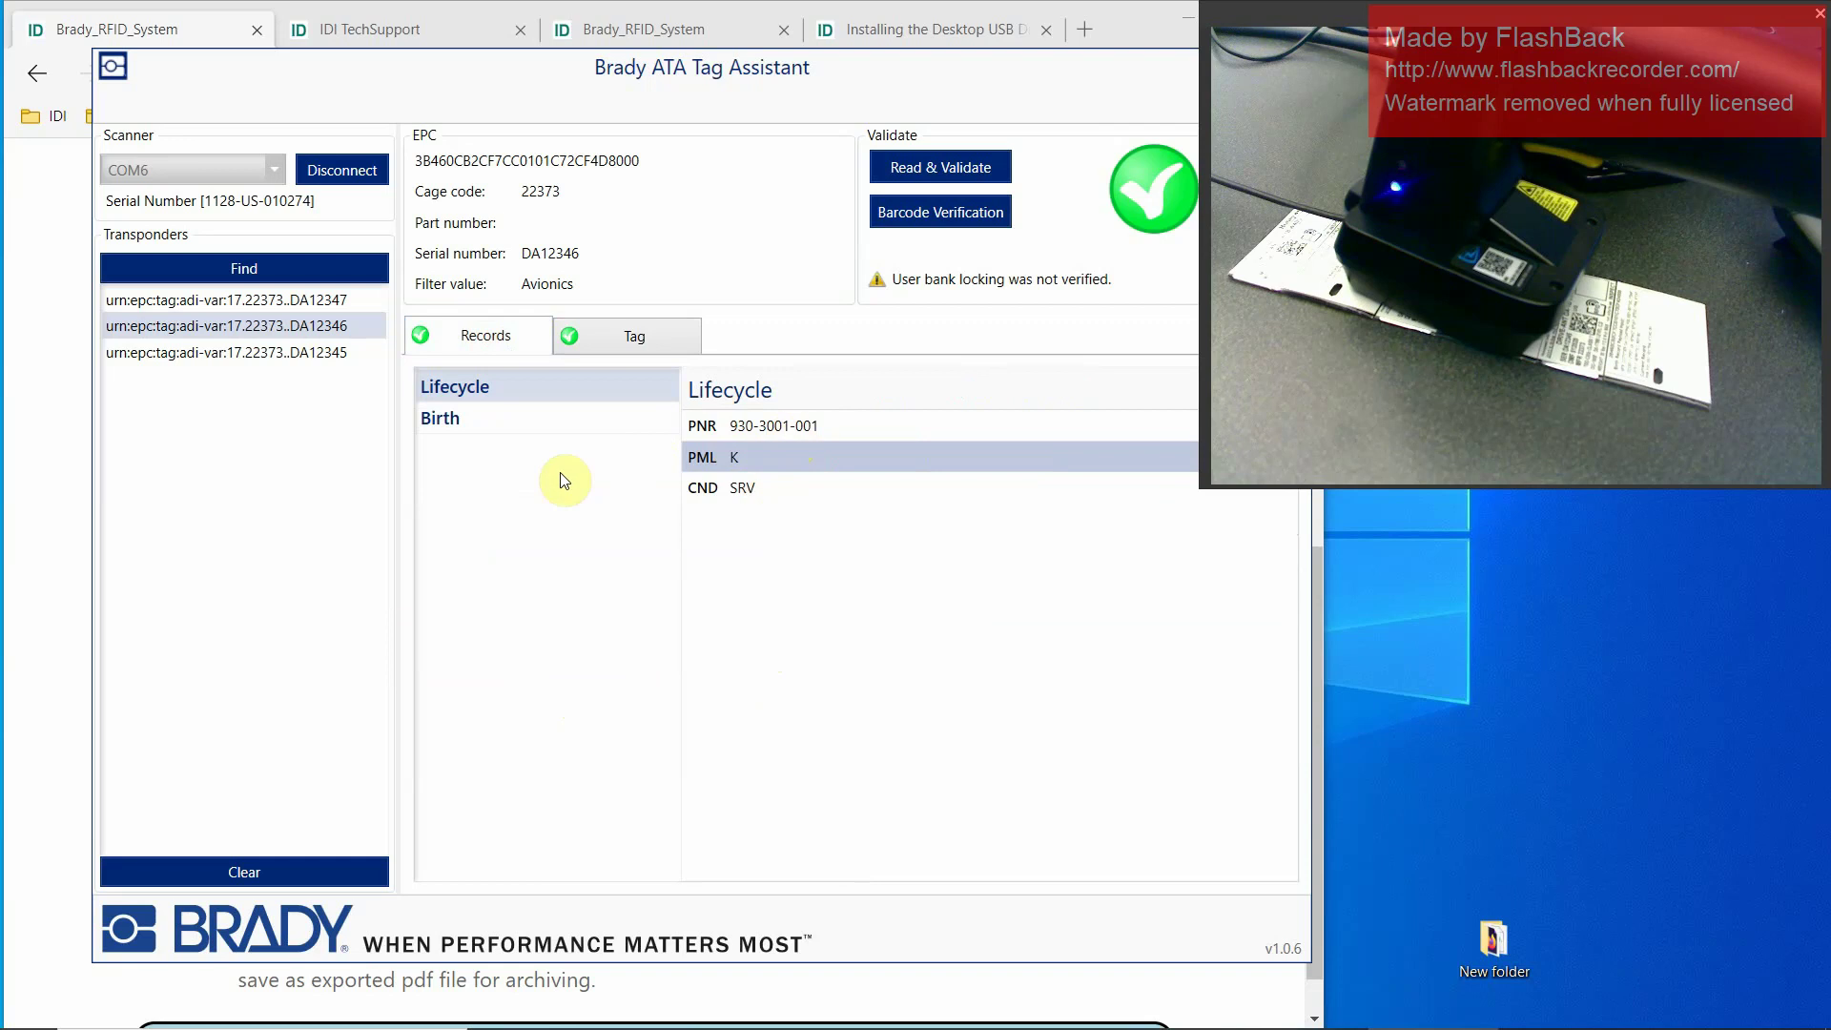
pyautogui.click(495, 420)
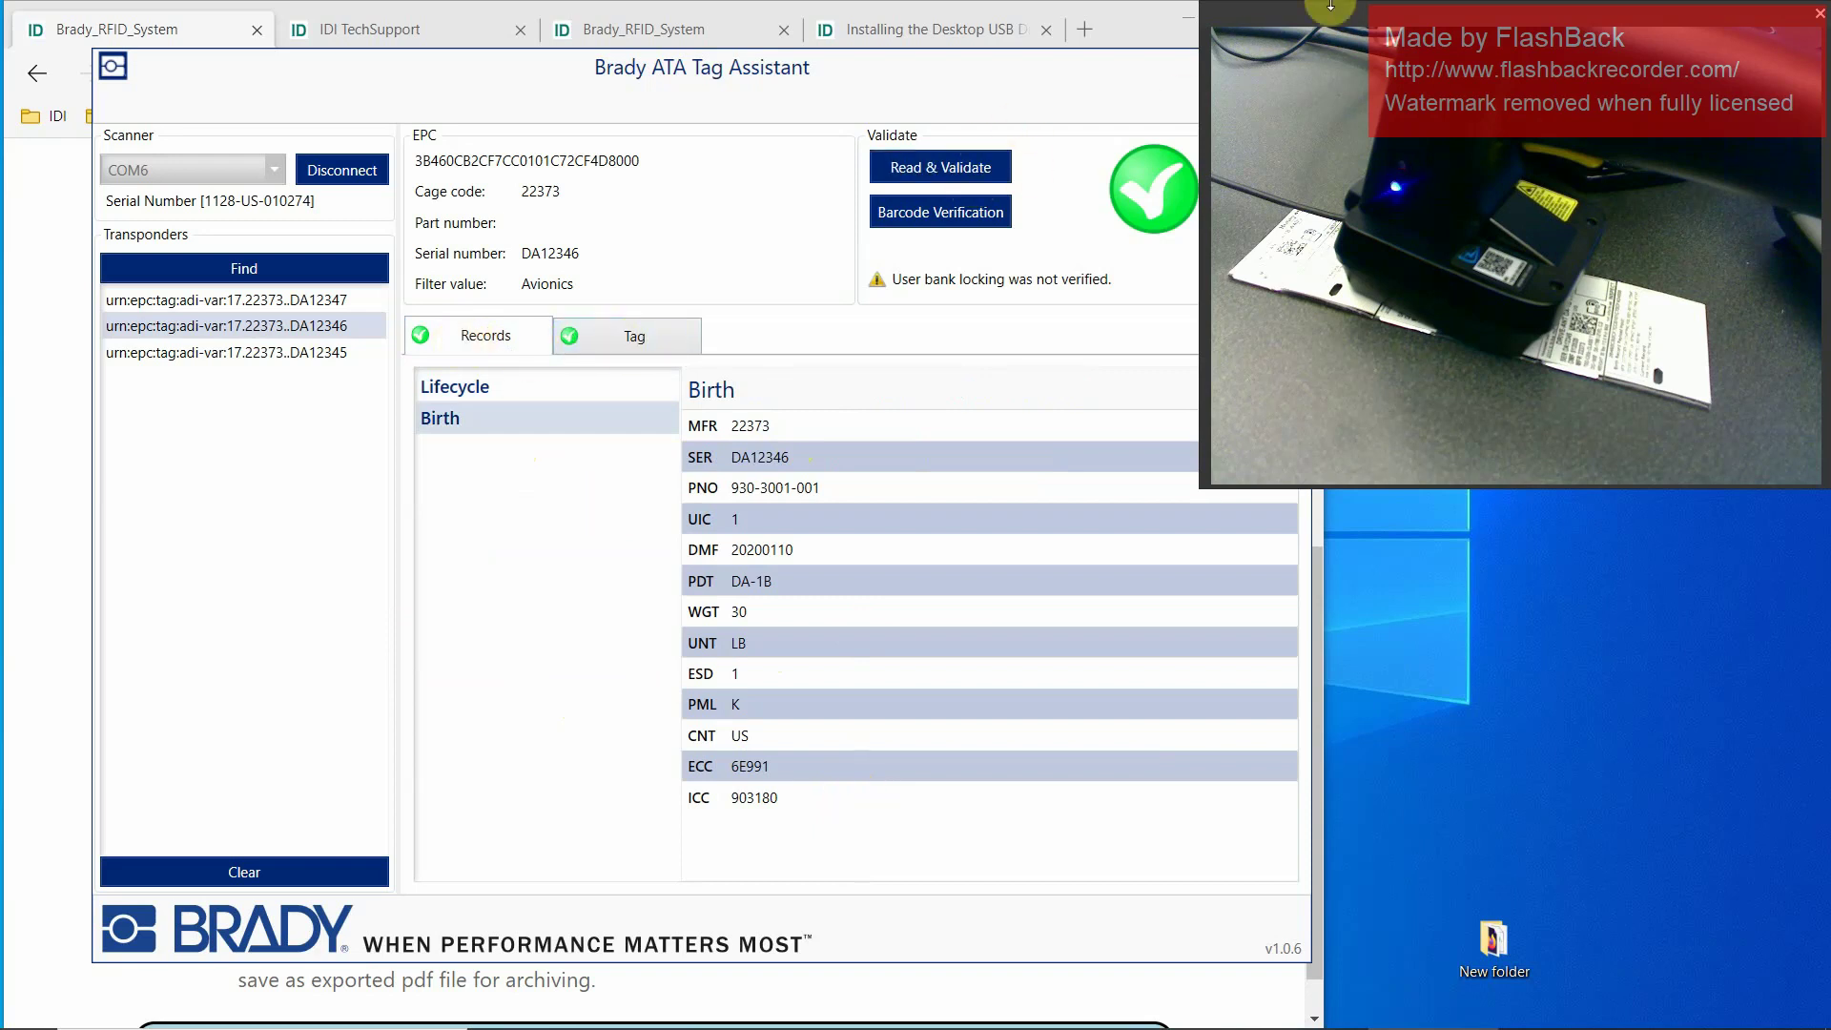
# - Move the camera preview off the validation controls and verify the DA12346 tag to log its data
pyautogui.click(1142, 16)
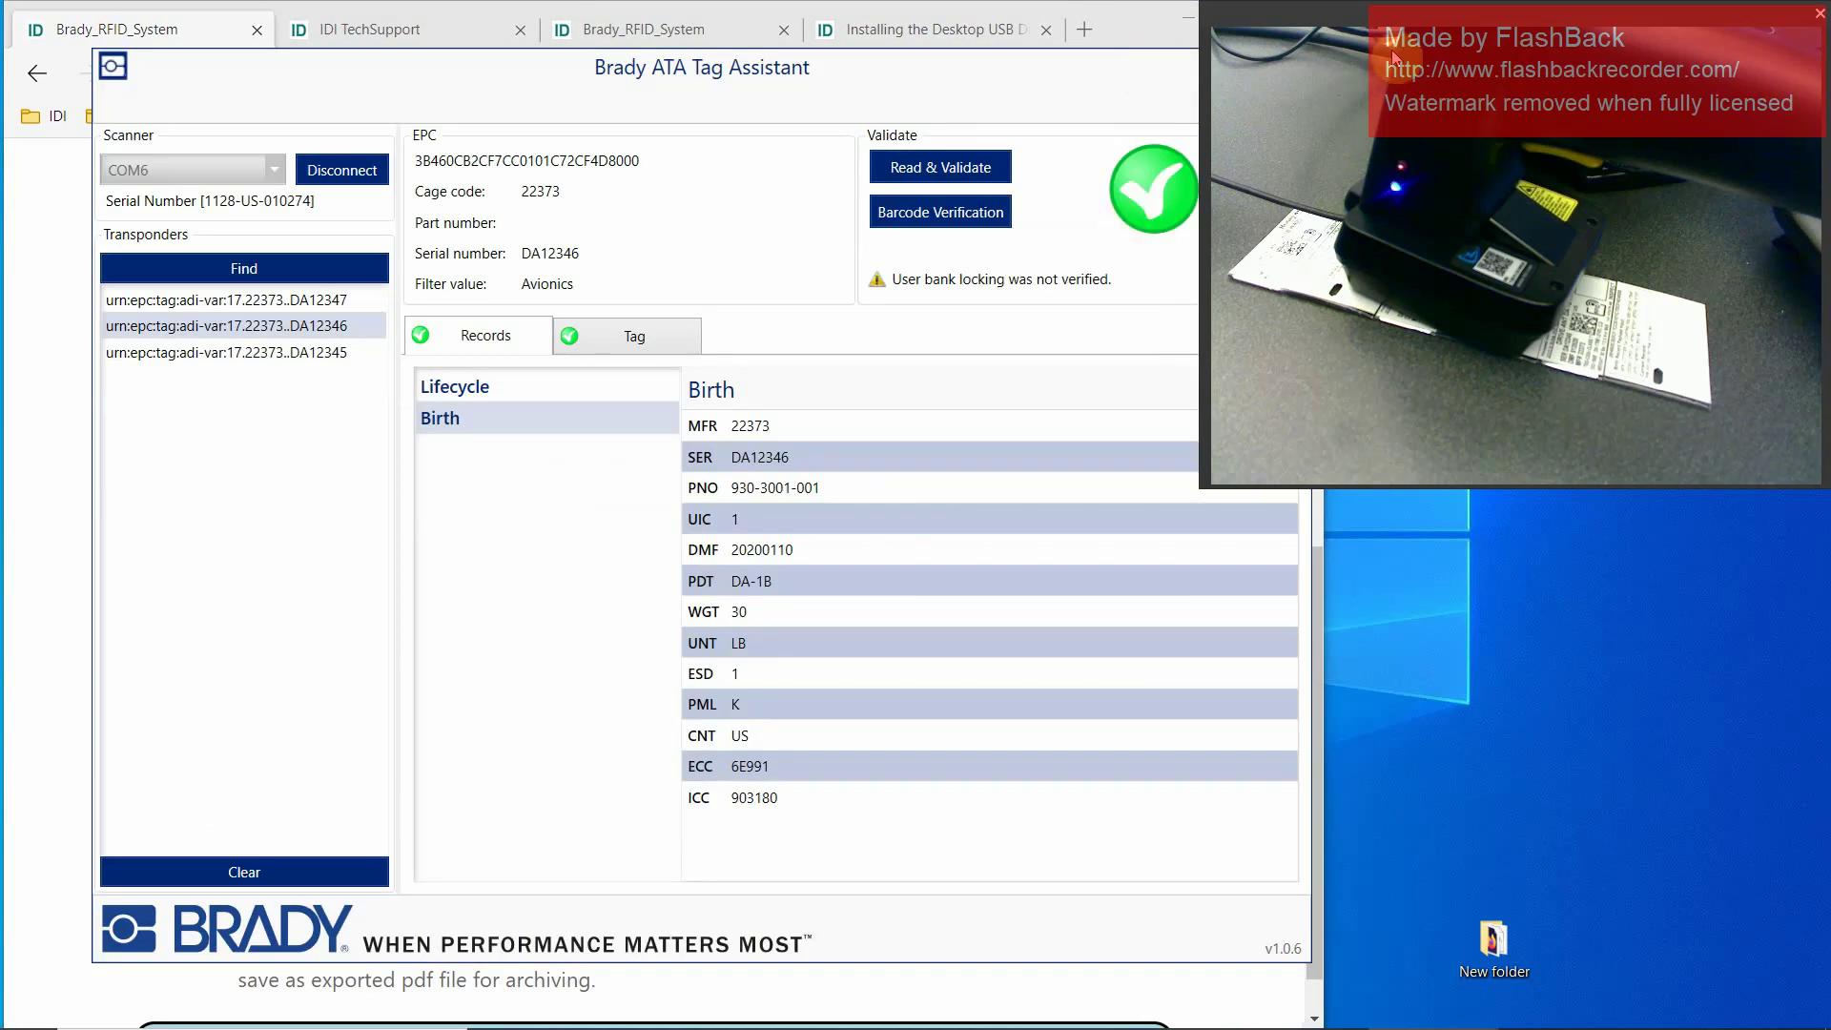
pyautogui.moveTo(1433, 19); pyautogui.dragTo(1405, 562)
pyautogui.click(1247, 168)
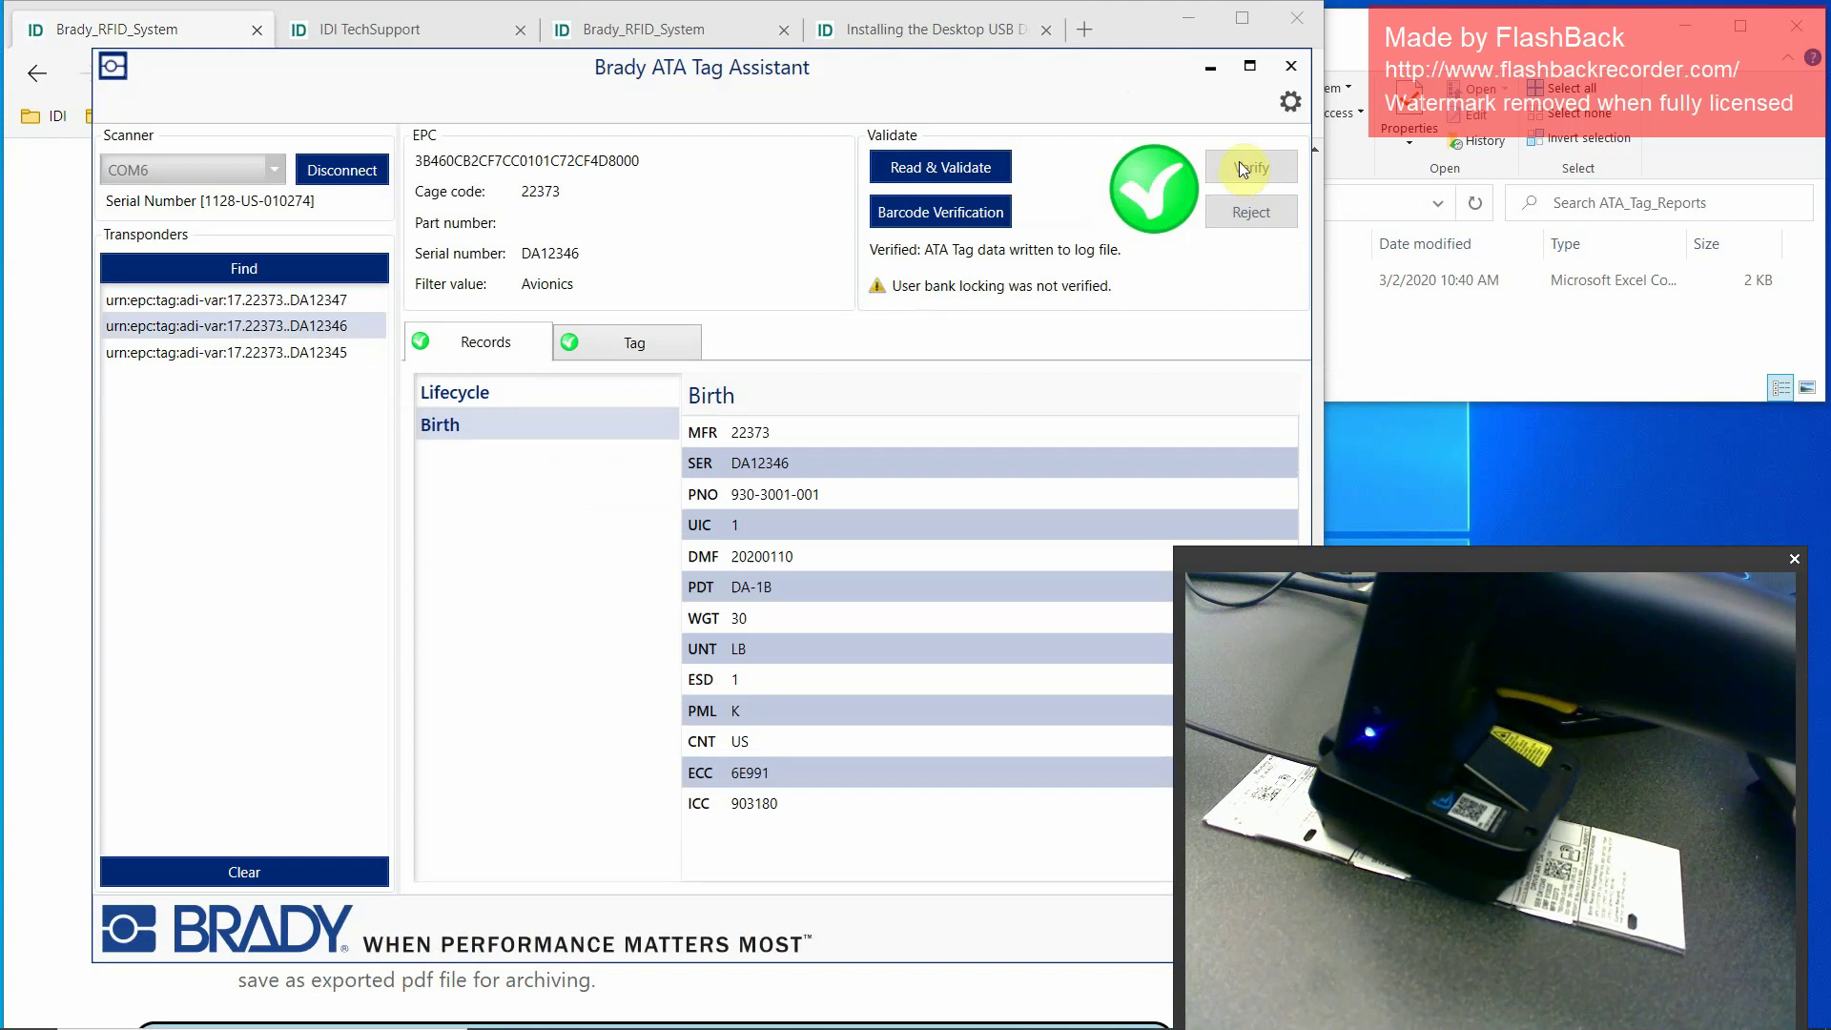
# - Check the log file folder in the validator configuration and open AtaLogFile.csv from ATA_Tag_Reports in Excel
pyautogui.click(1289, 101)
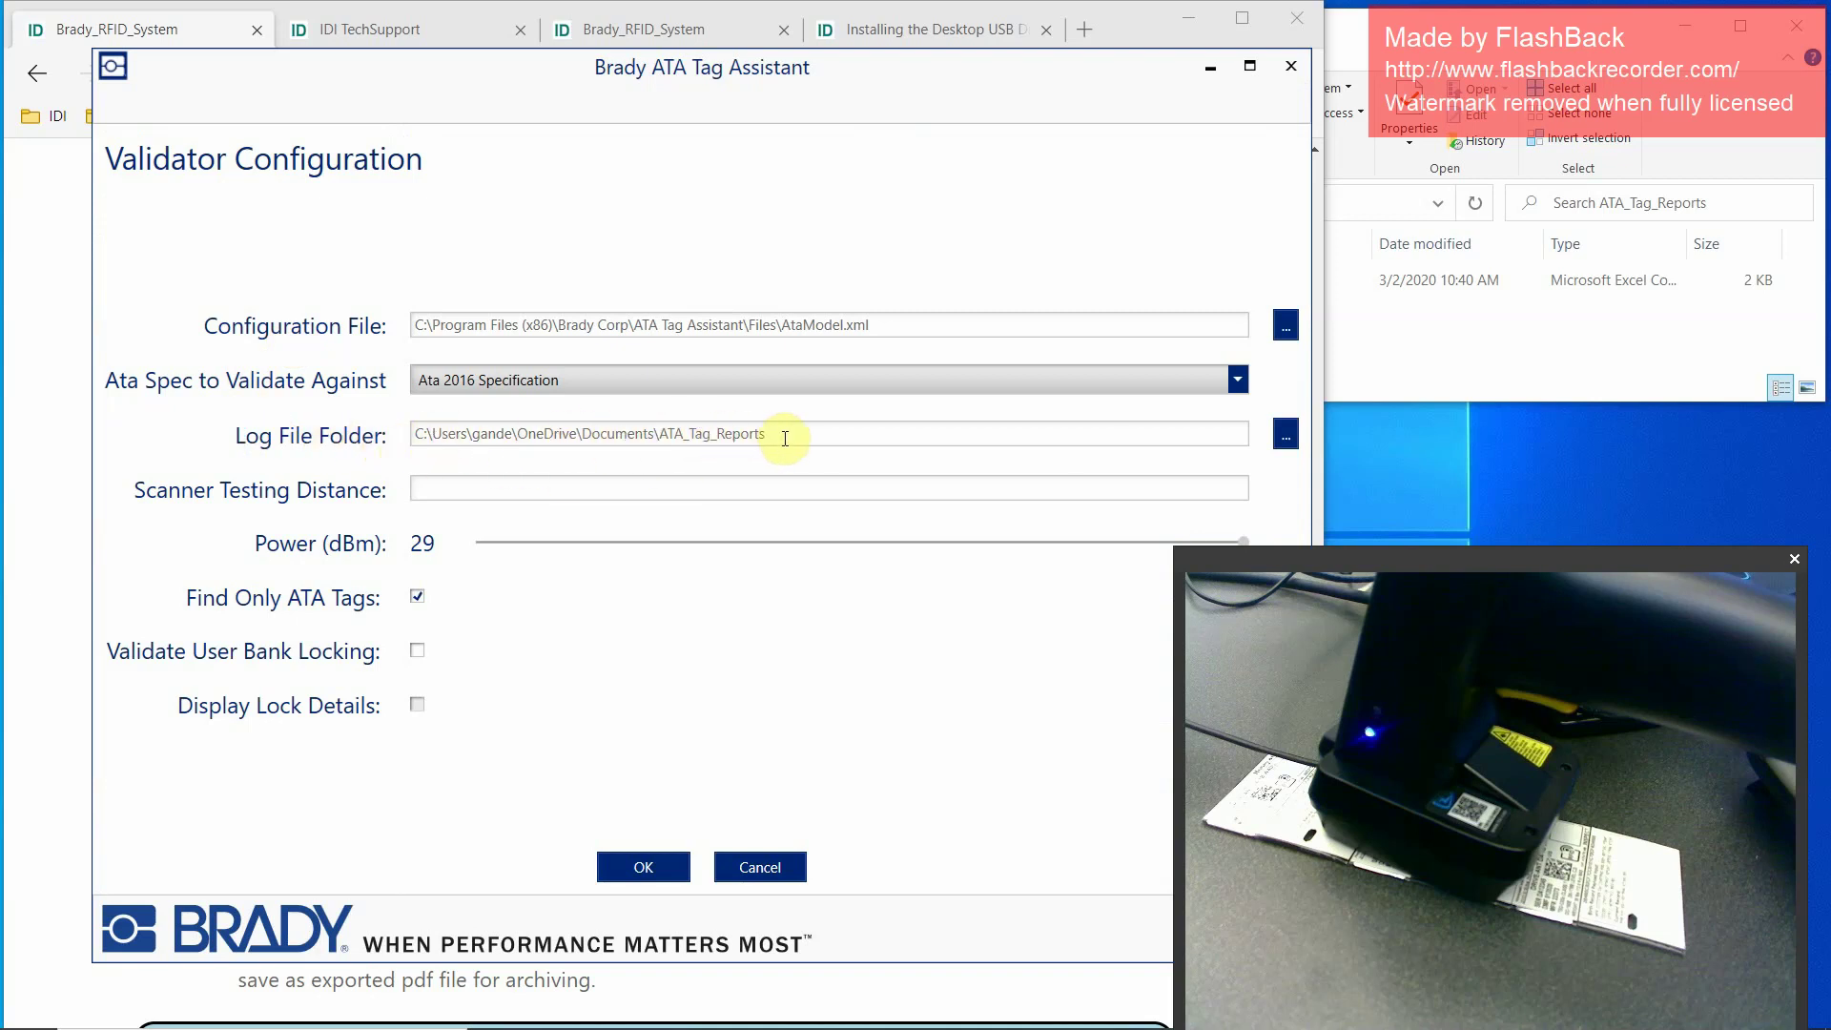
pyautogui.click(1424, 55)
pyautogui.click(1119, 280)
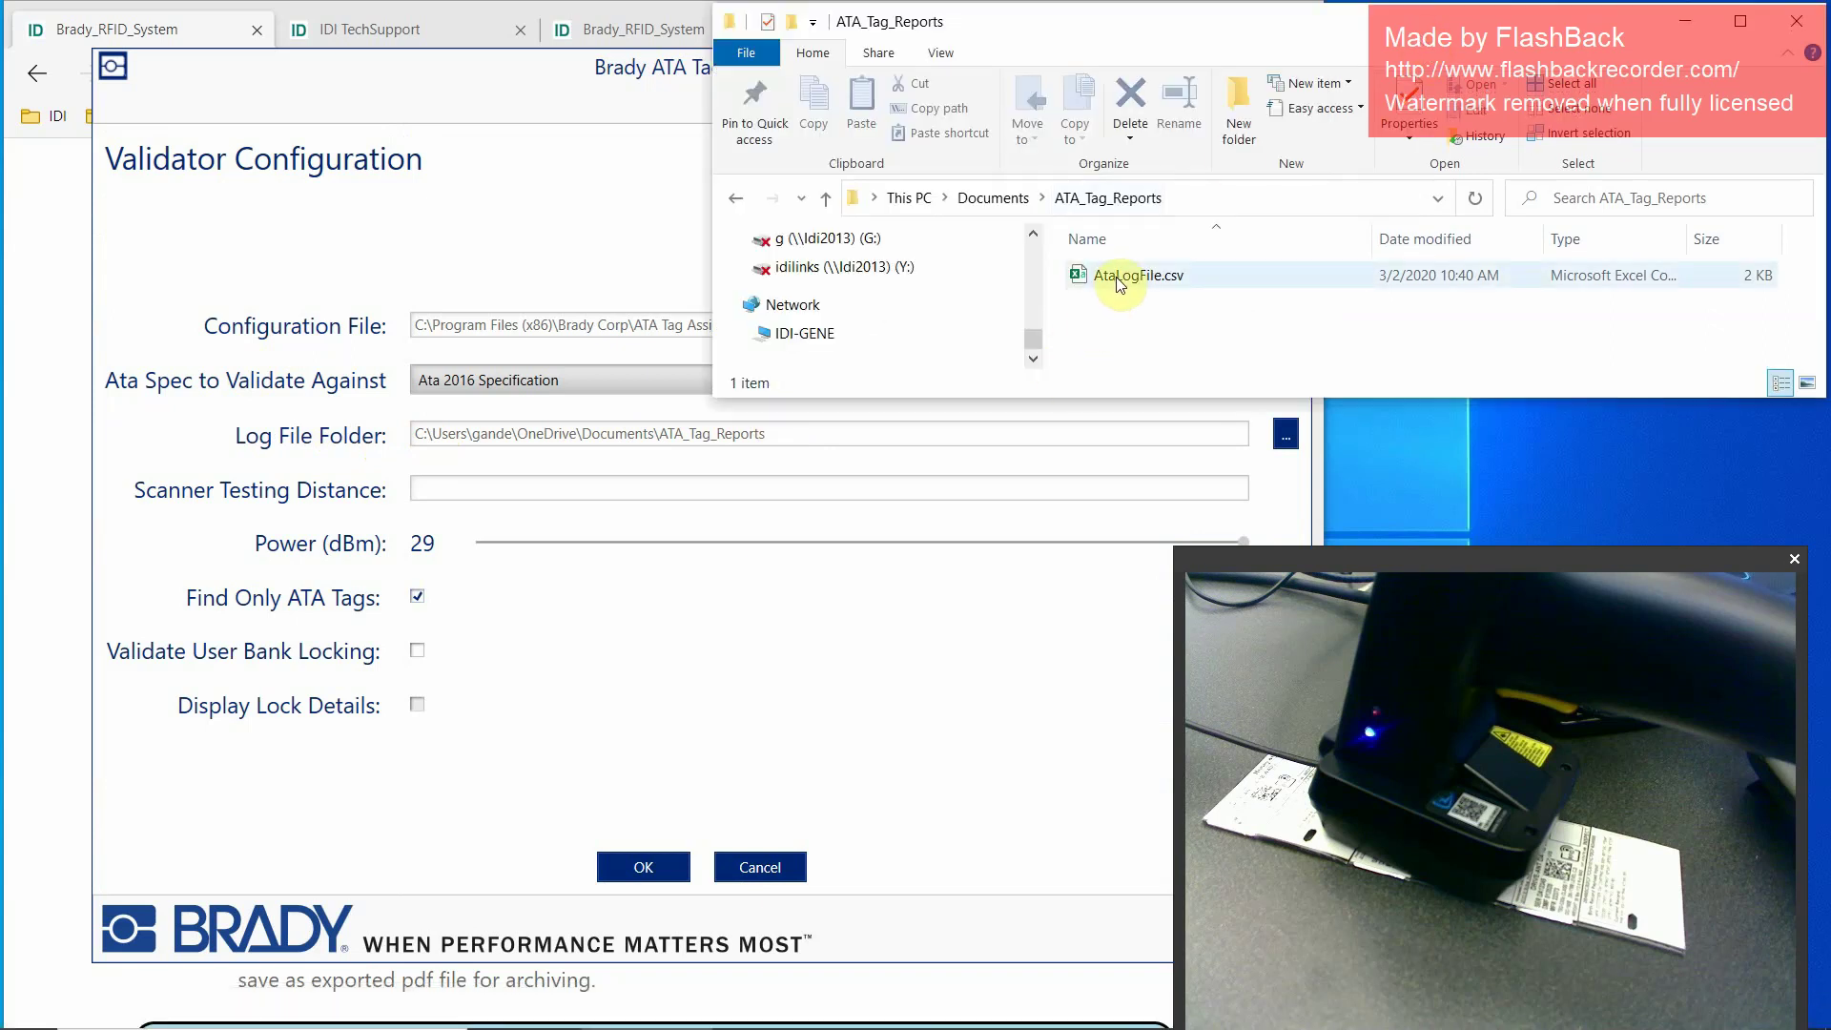
pyautogui.rightClick(1116, 276)
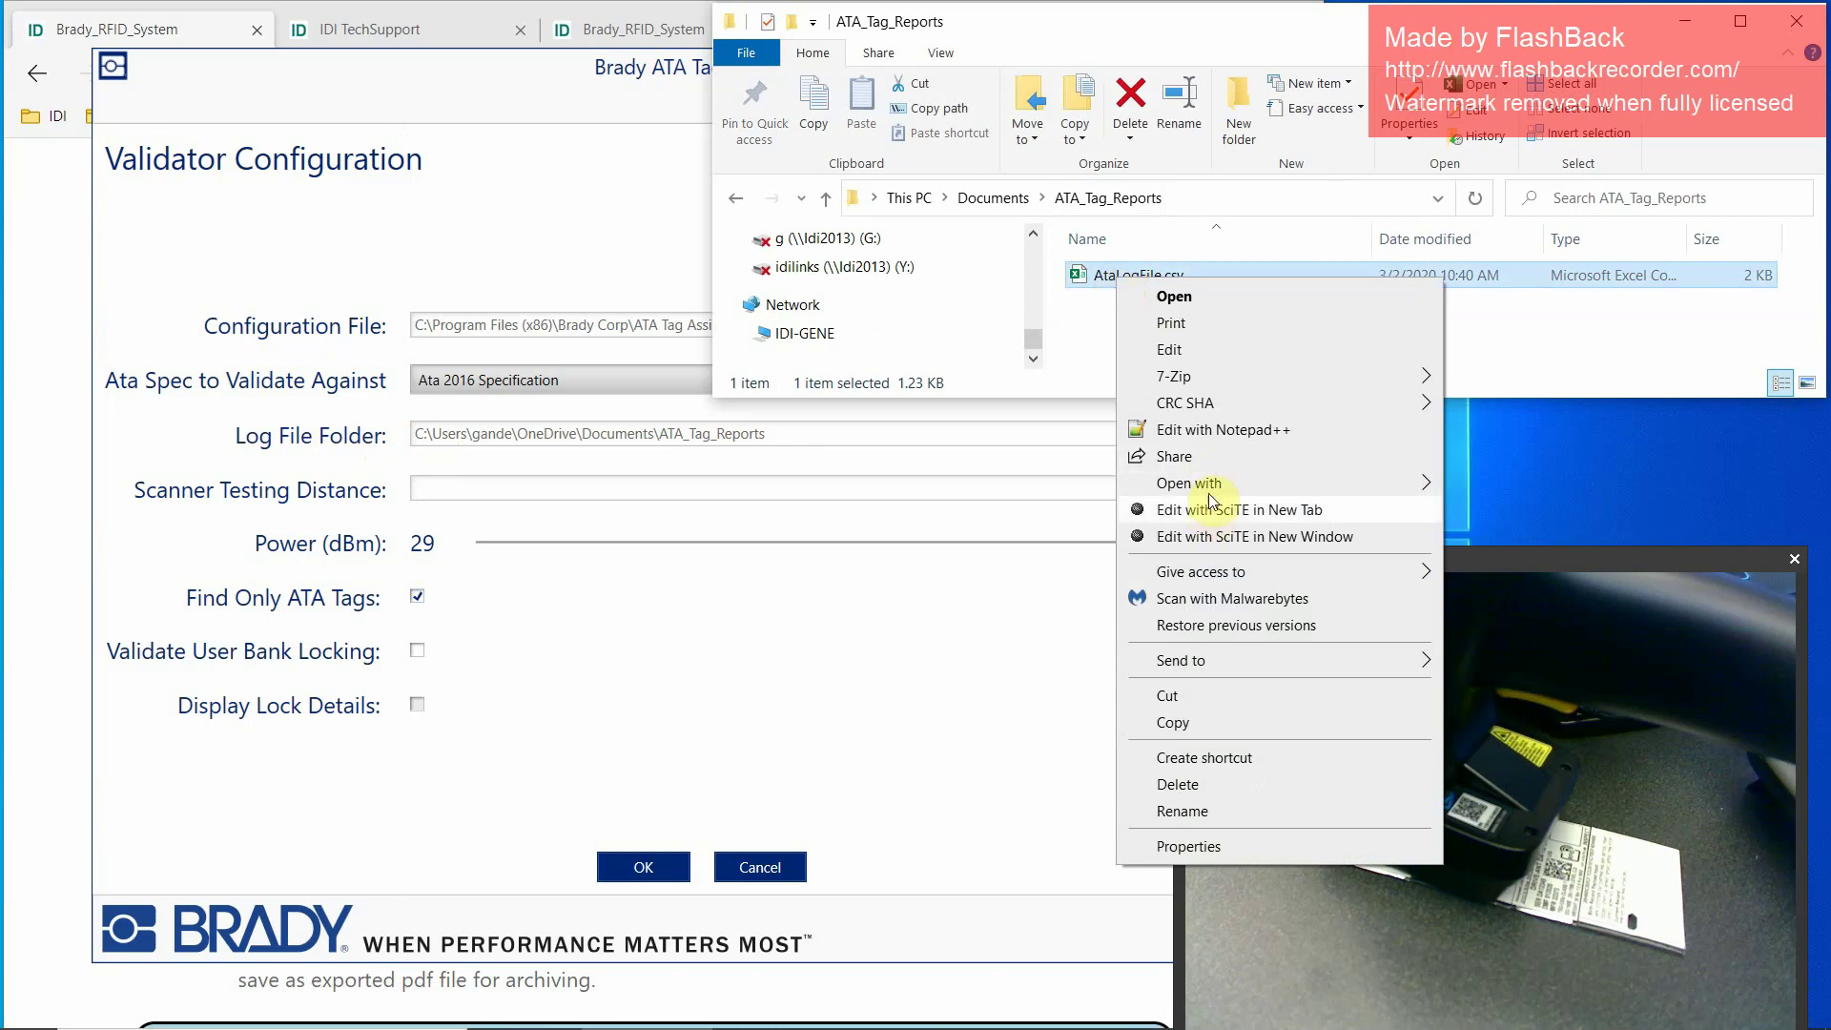
pyautogui.moveTo(1209, 484)
pyautogui.click(1503, 488)
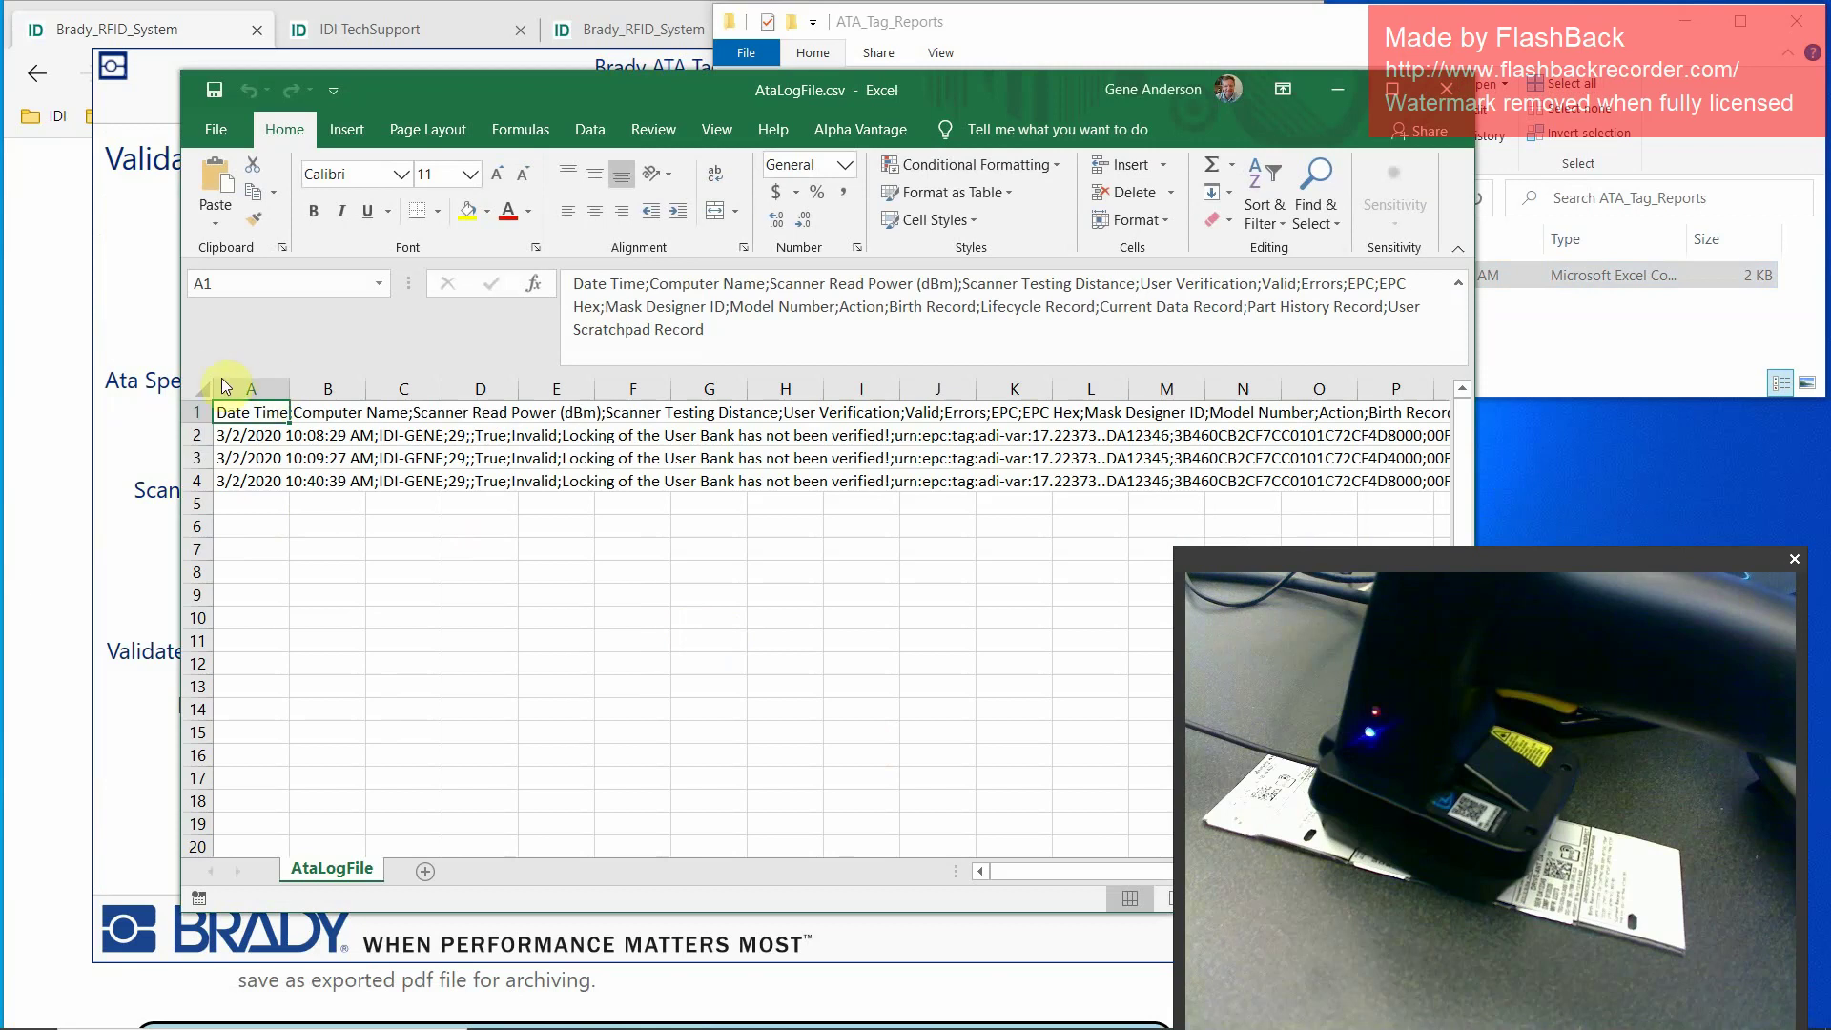
# - Try auto-fitting the column widths across the whole AtaLogFile sheet, and undo the change
pyautogui.click(201, 387)
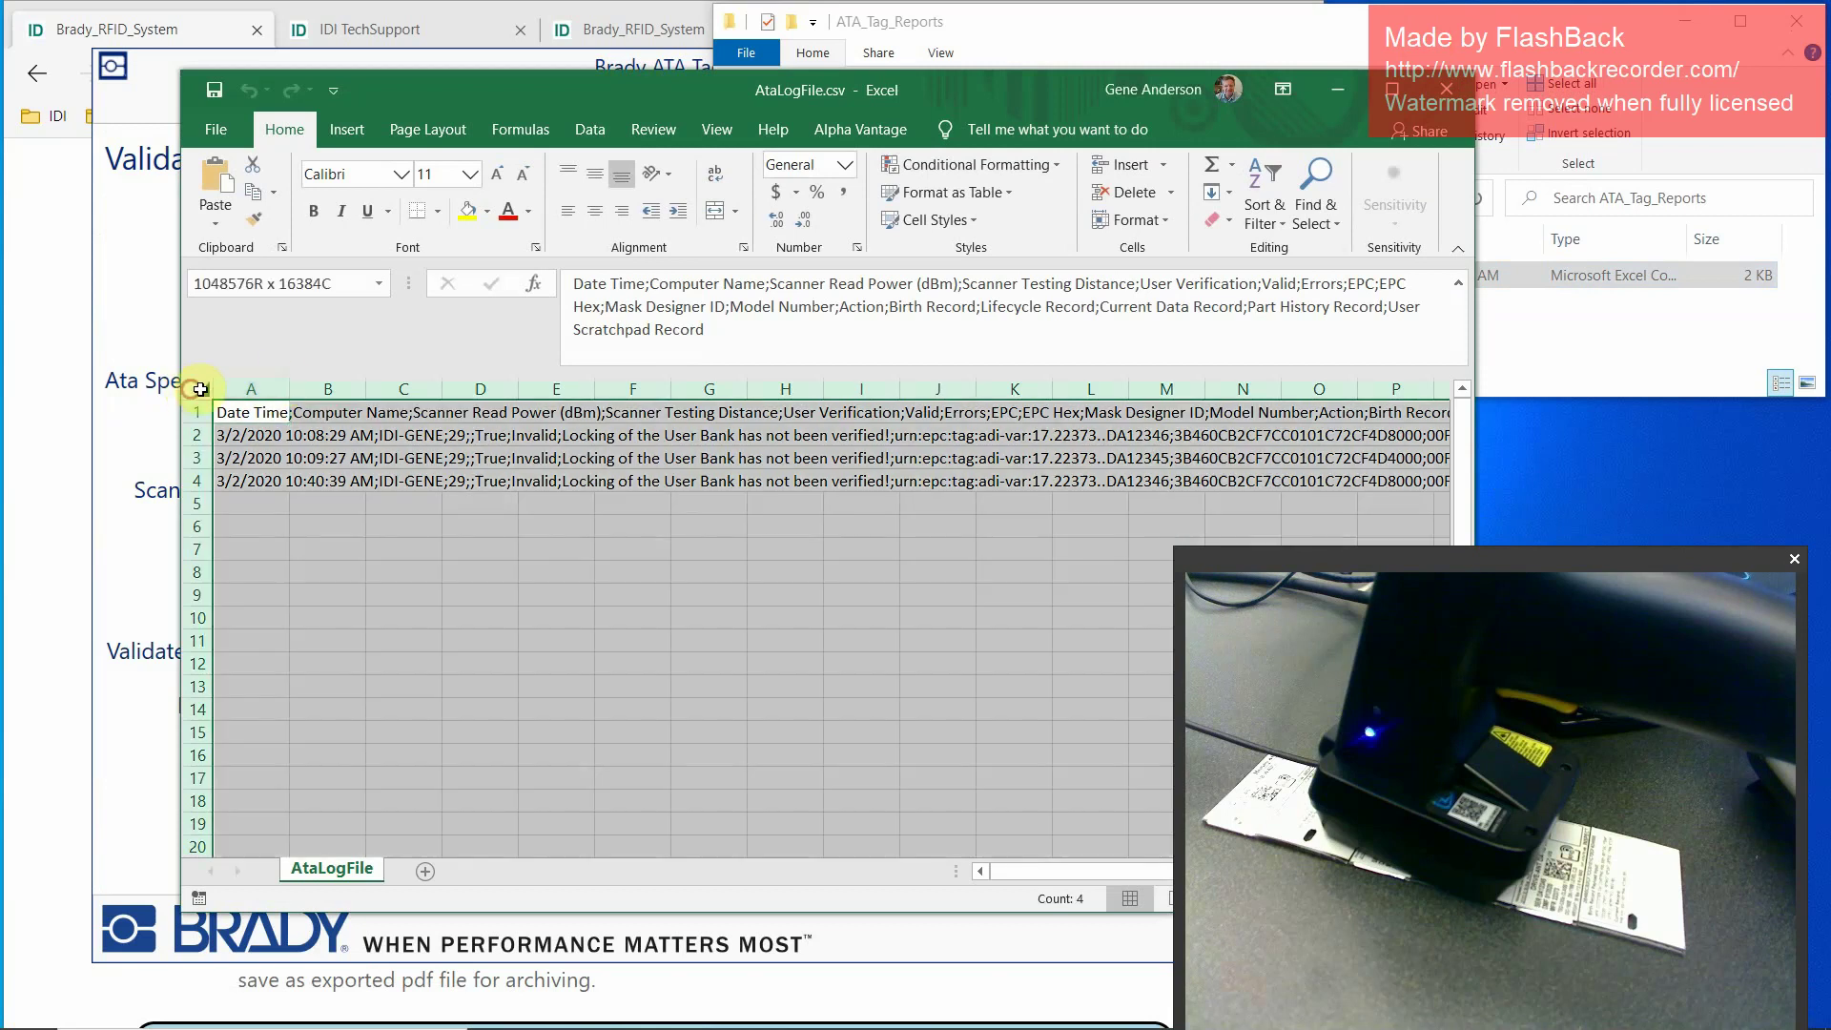
pyautogui.doubleClick(286, 386)
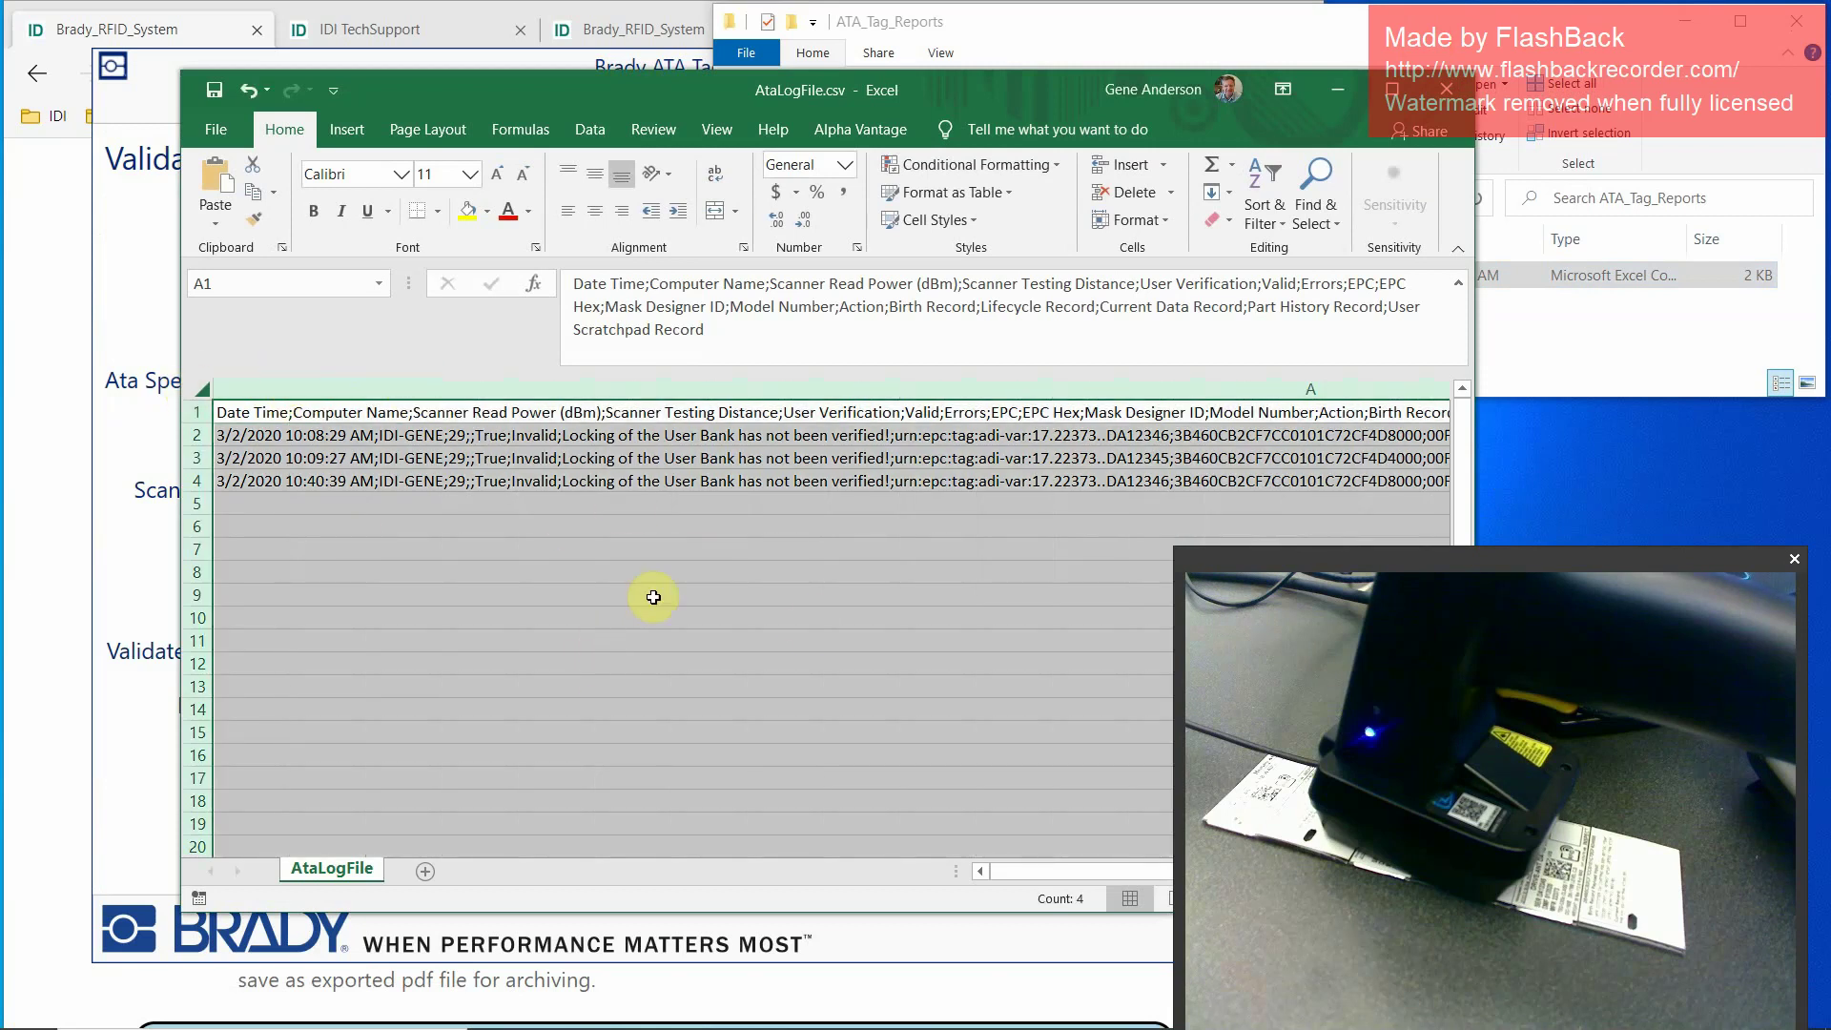
pyautogui.hotkey('ctrl', 'z')
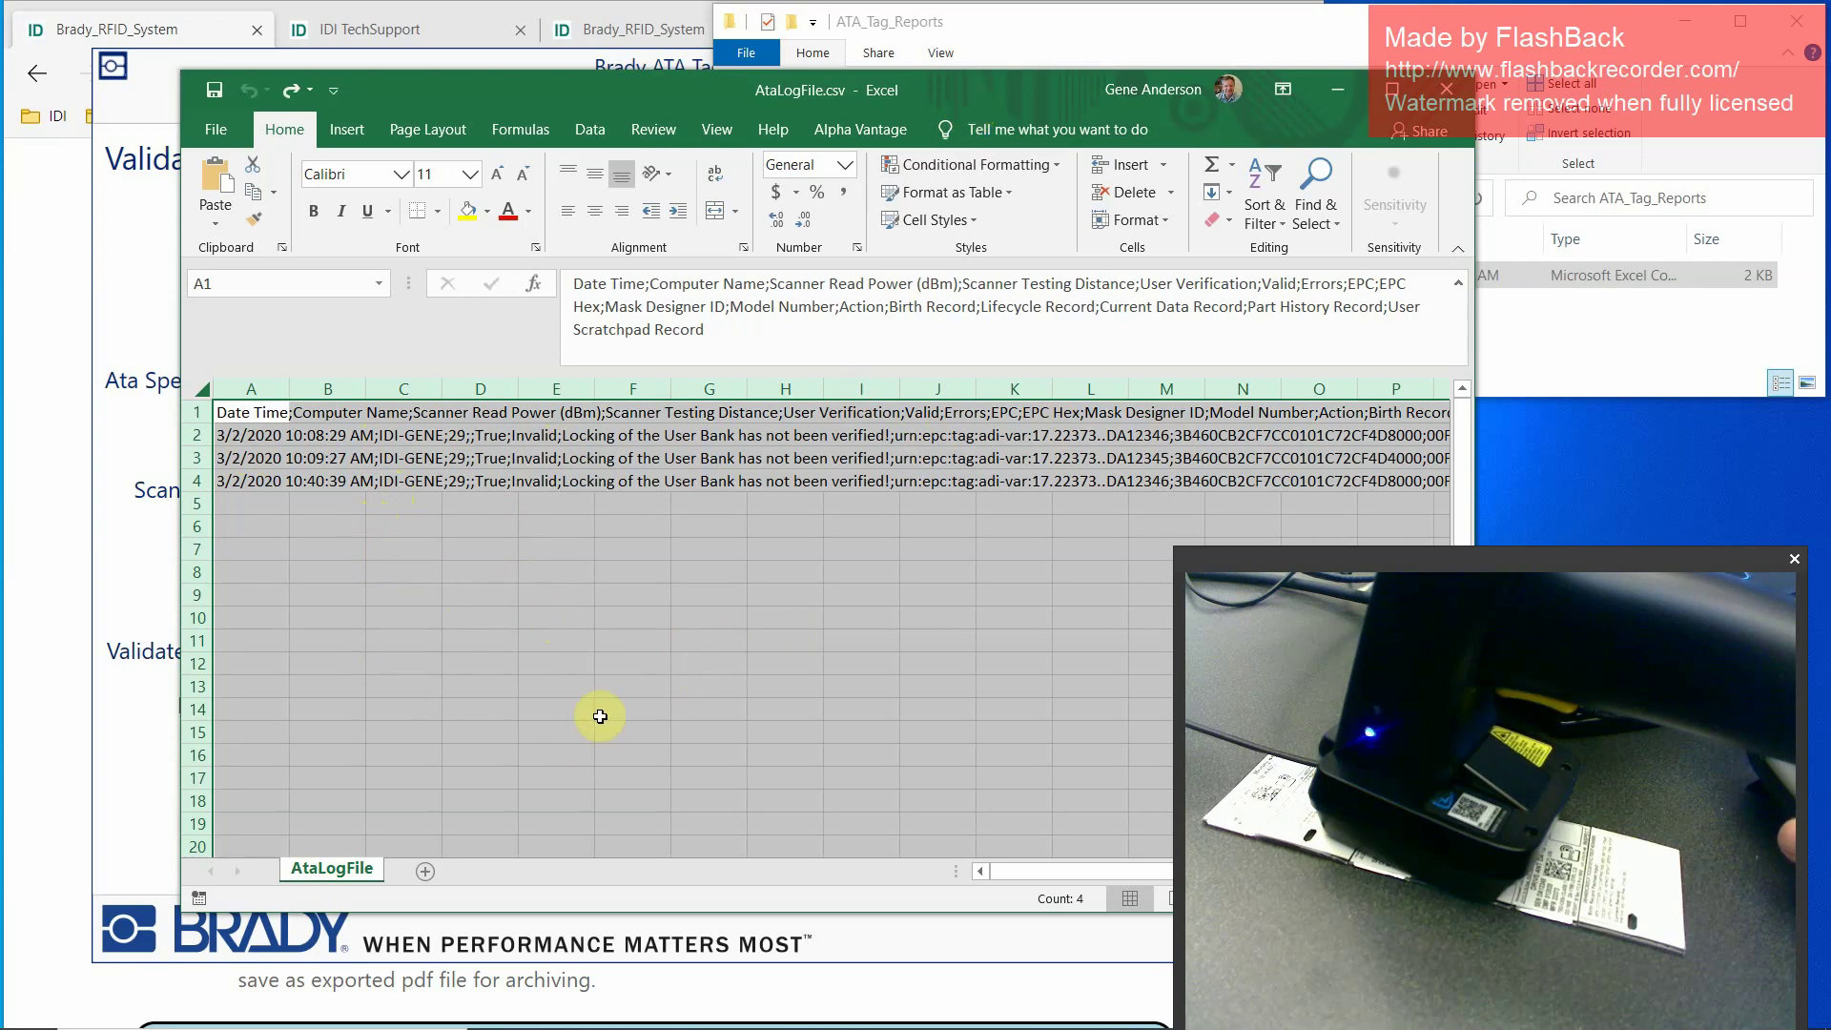
# - Close AtaLogFile.csv in Excel without saving changes
pyautogui.click(1451, 93)
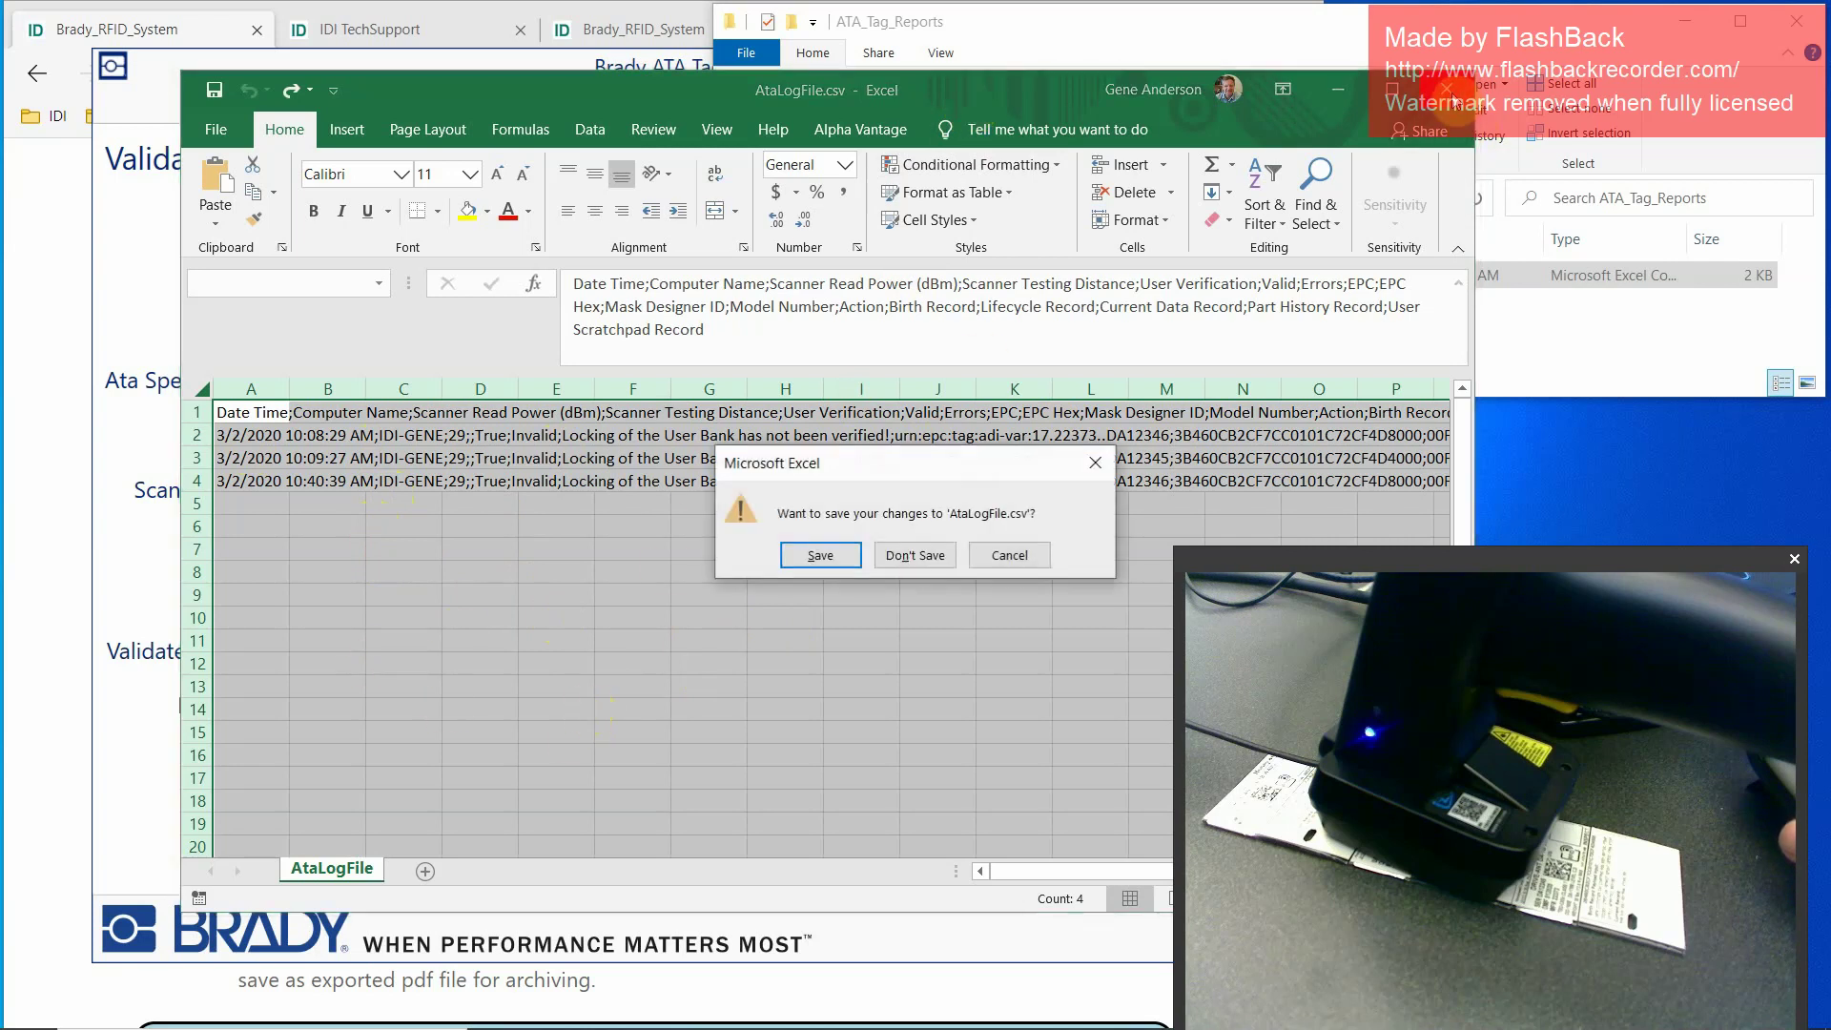
pyautogui.click(1012, 557)
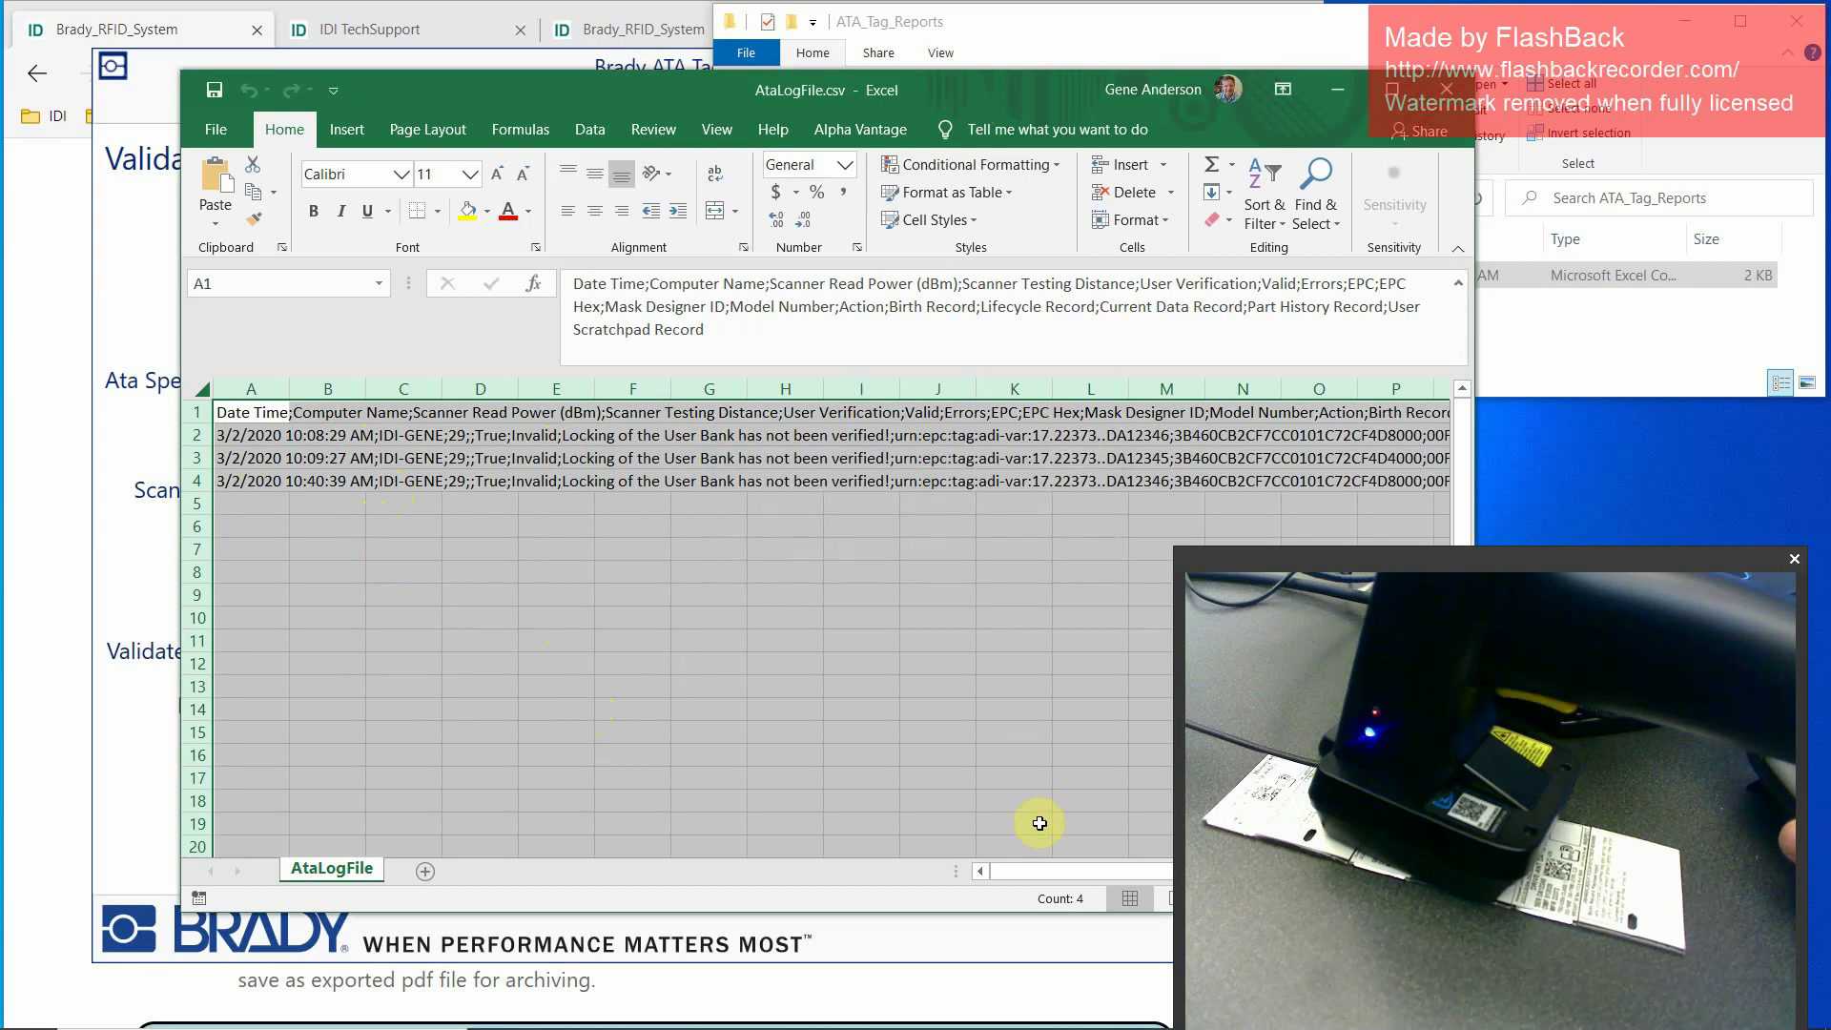
pyautogui.click(1447, 90)
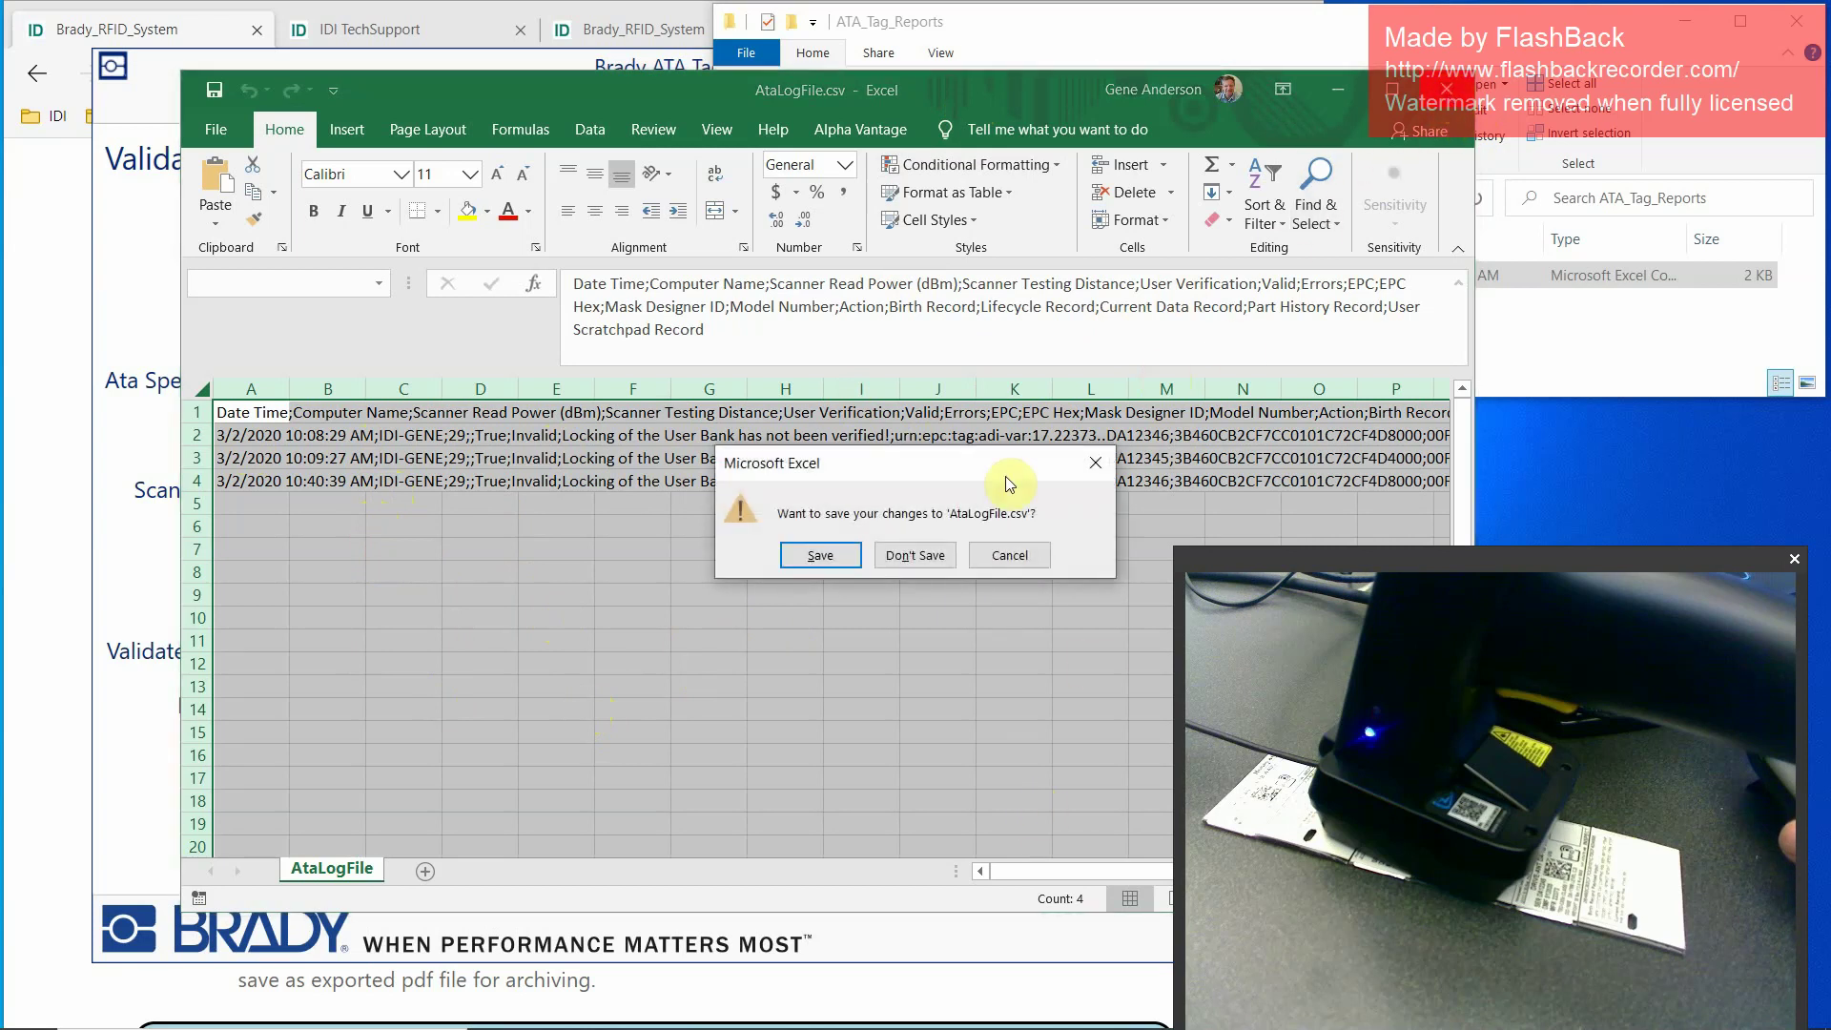
pyautogui.click(892, 557)
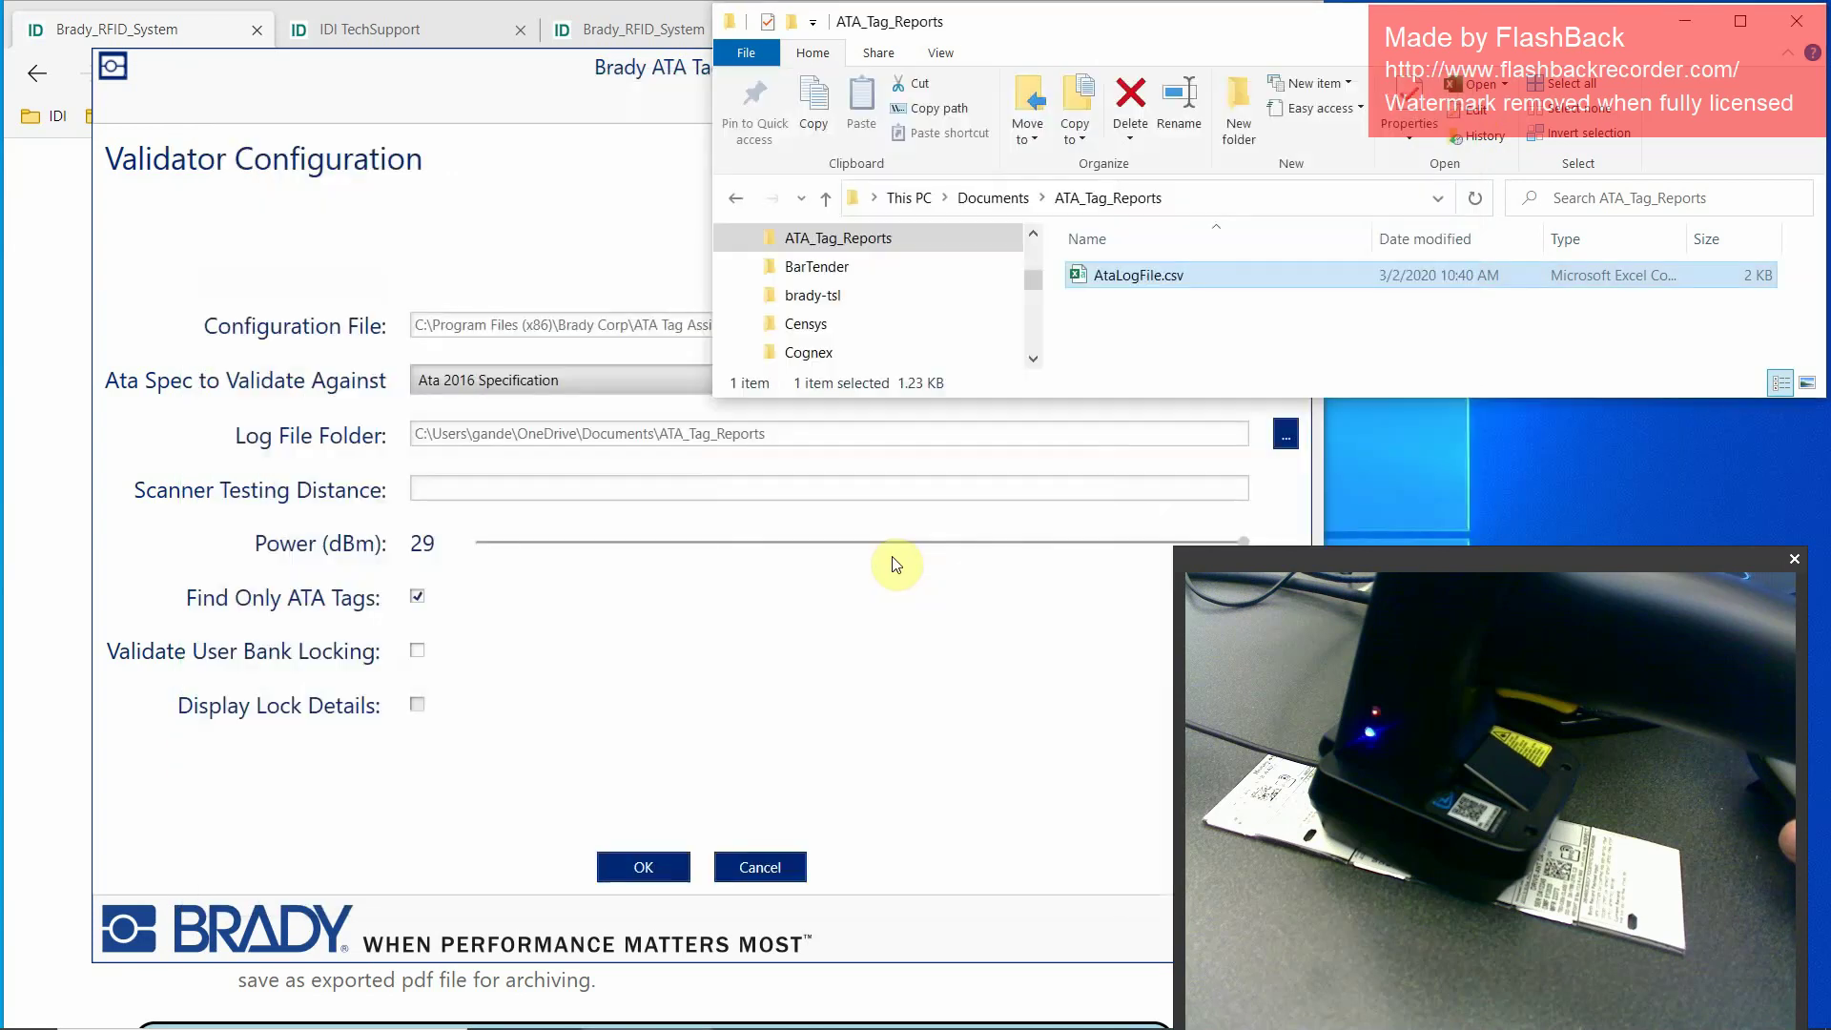
# - Open AtaLogFile.csv in Notepad and reposition its window clear of the validator configuration settings
pyautogui.rightClick(1131, 272)
pyautogui.moveTo(1320, 479)
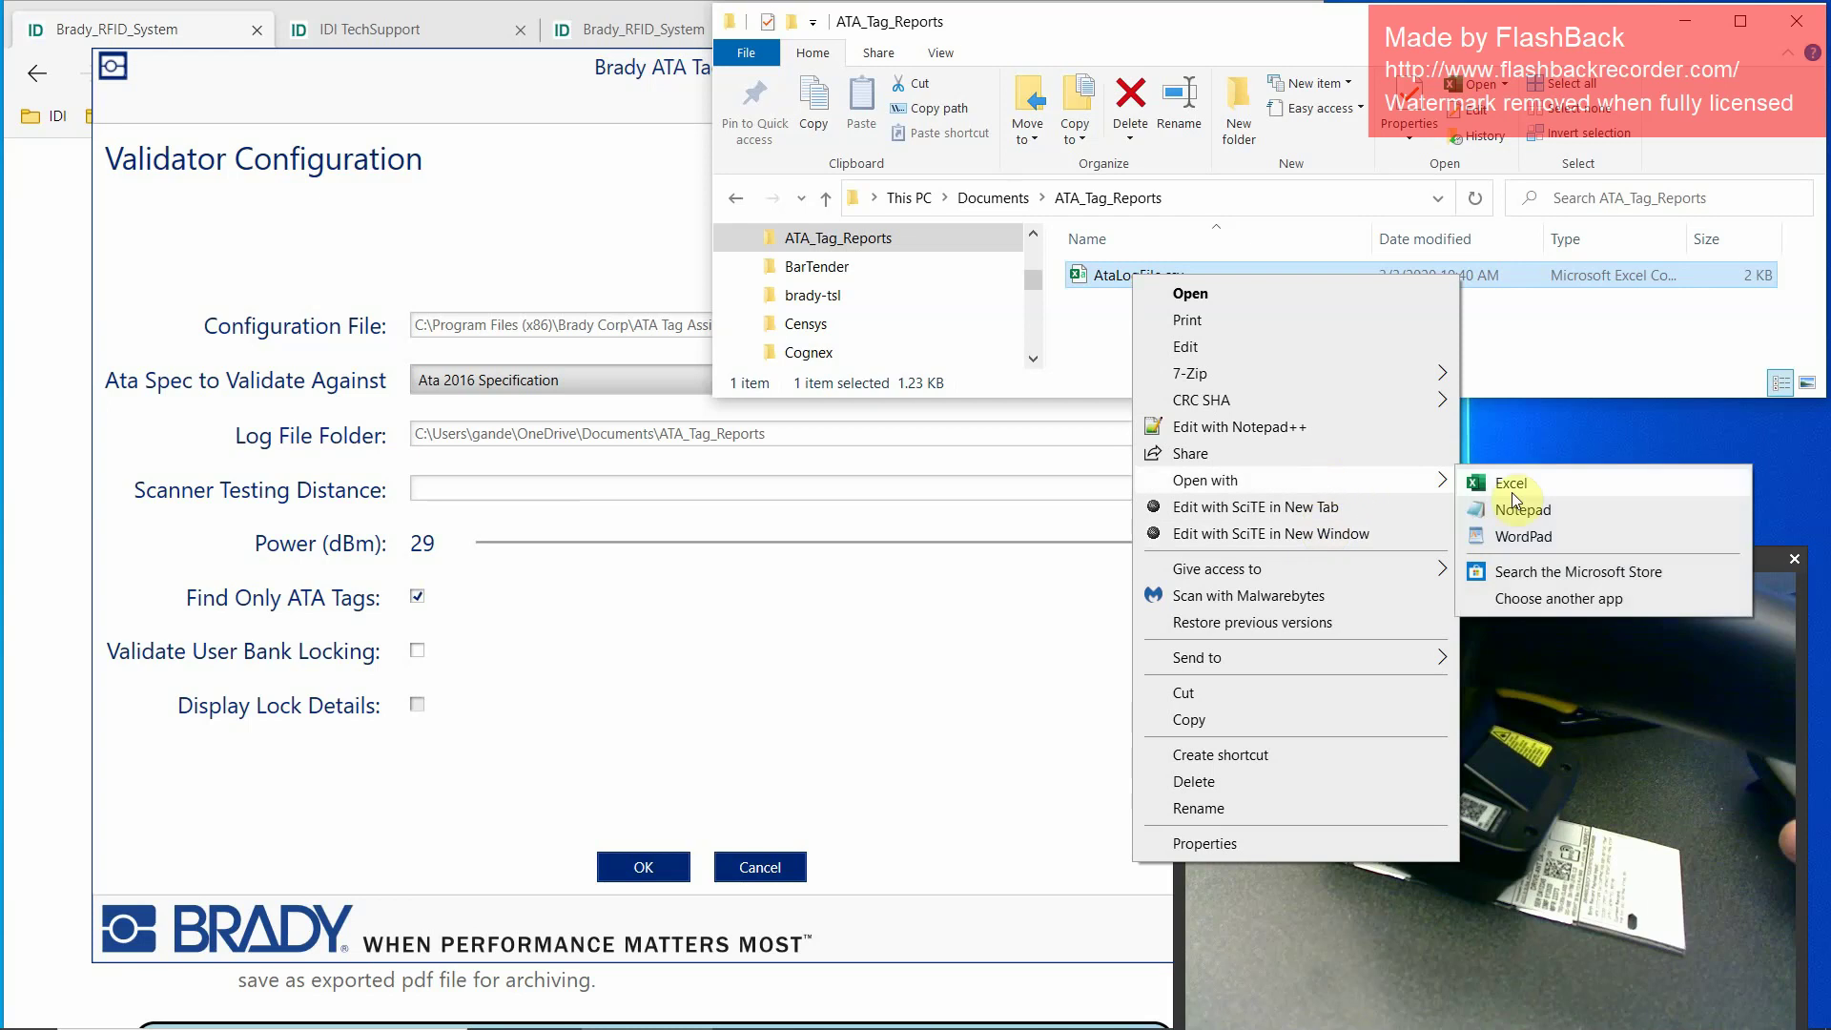
pyautogui.click(1522, 502)
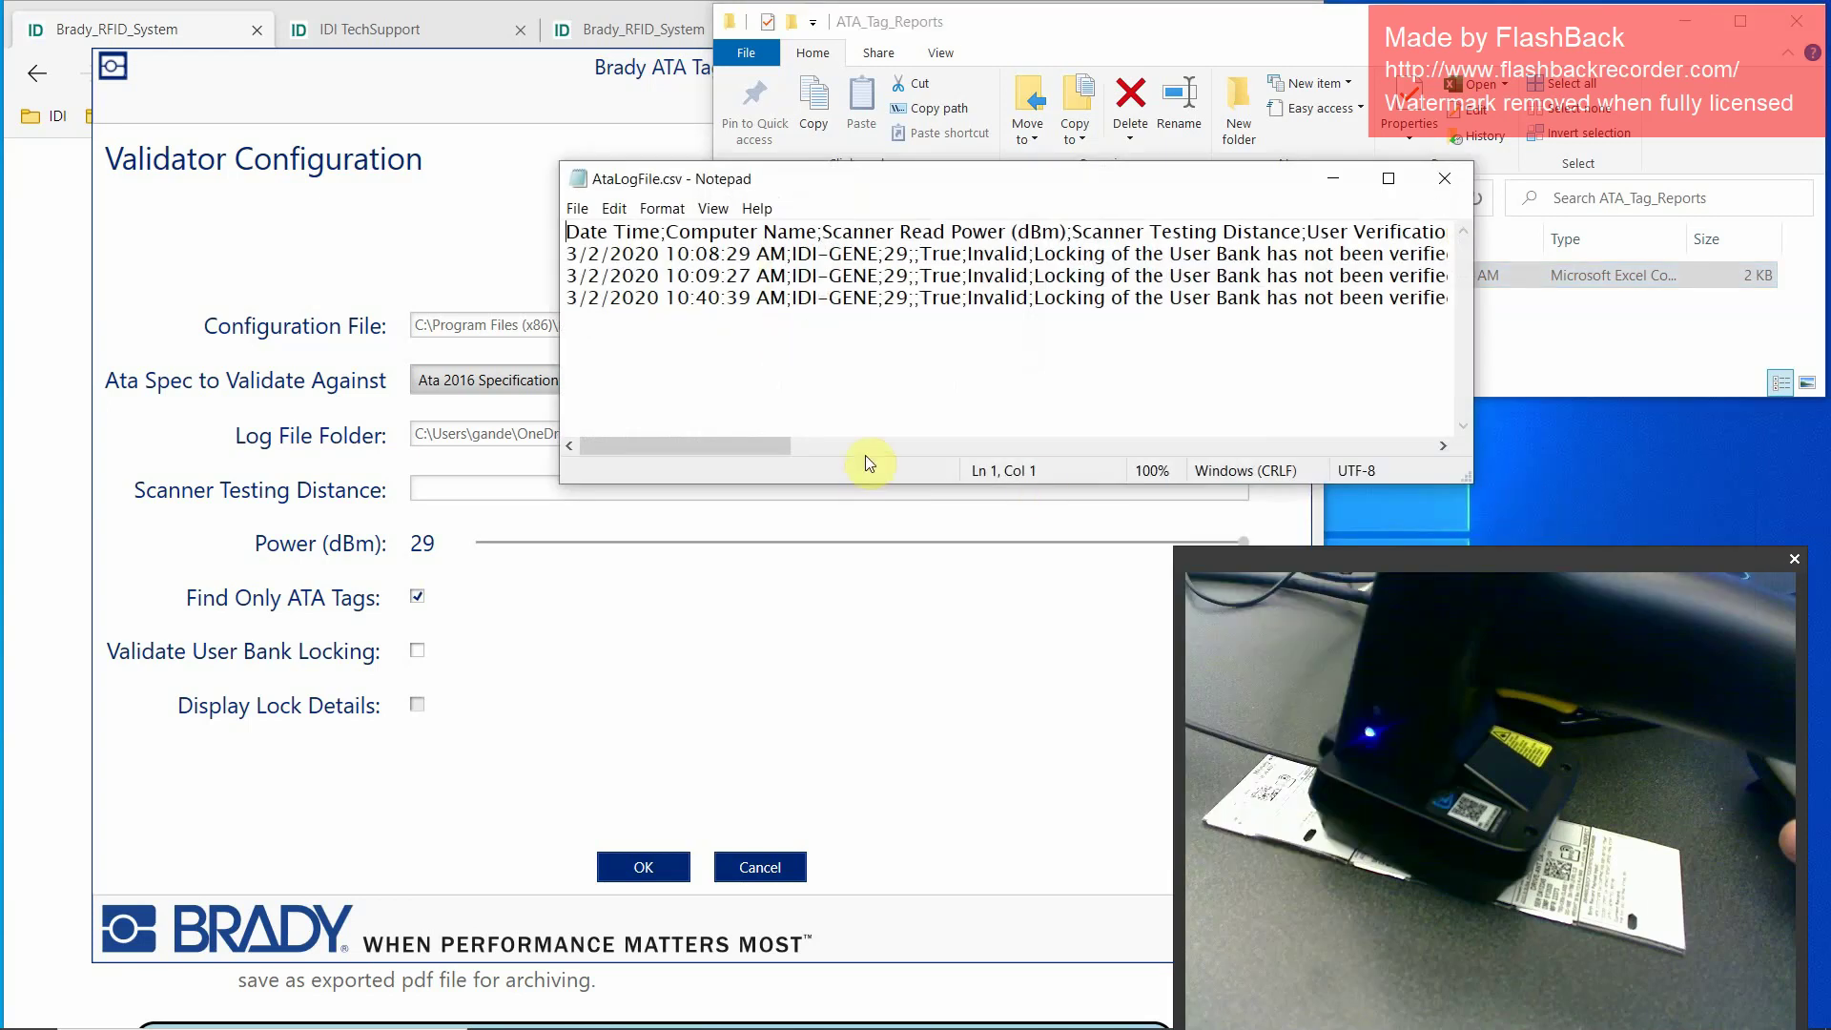
pyautogui.moveTo(1015, 186); pyautogui.dragTo(1292, 158)
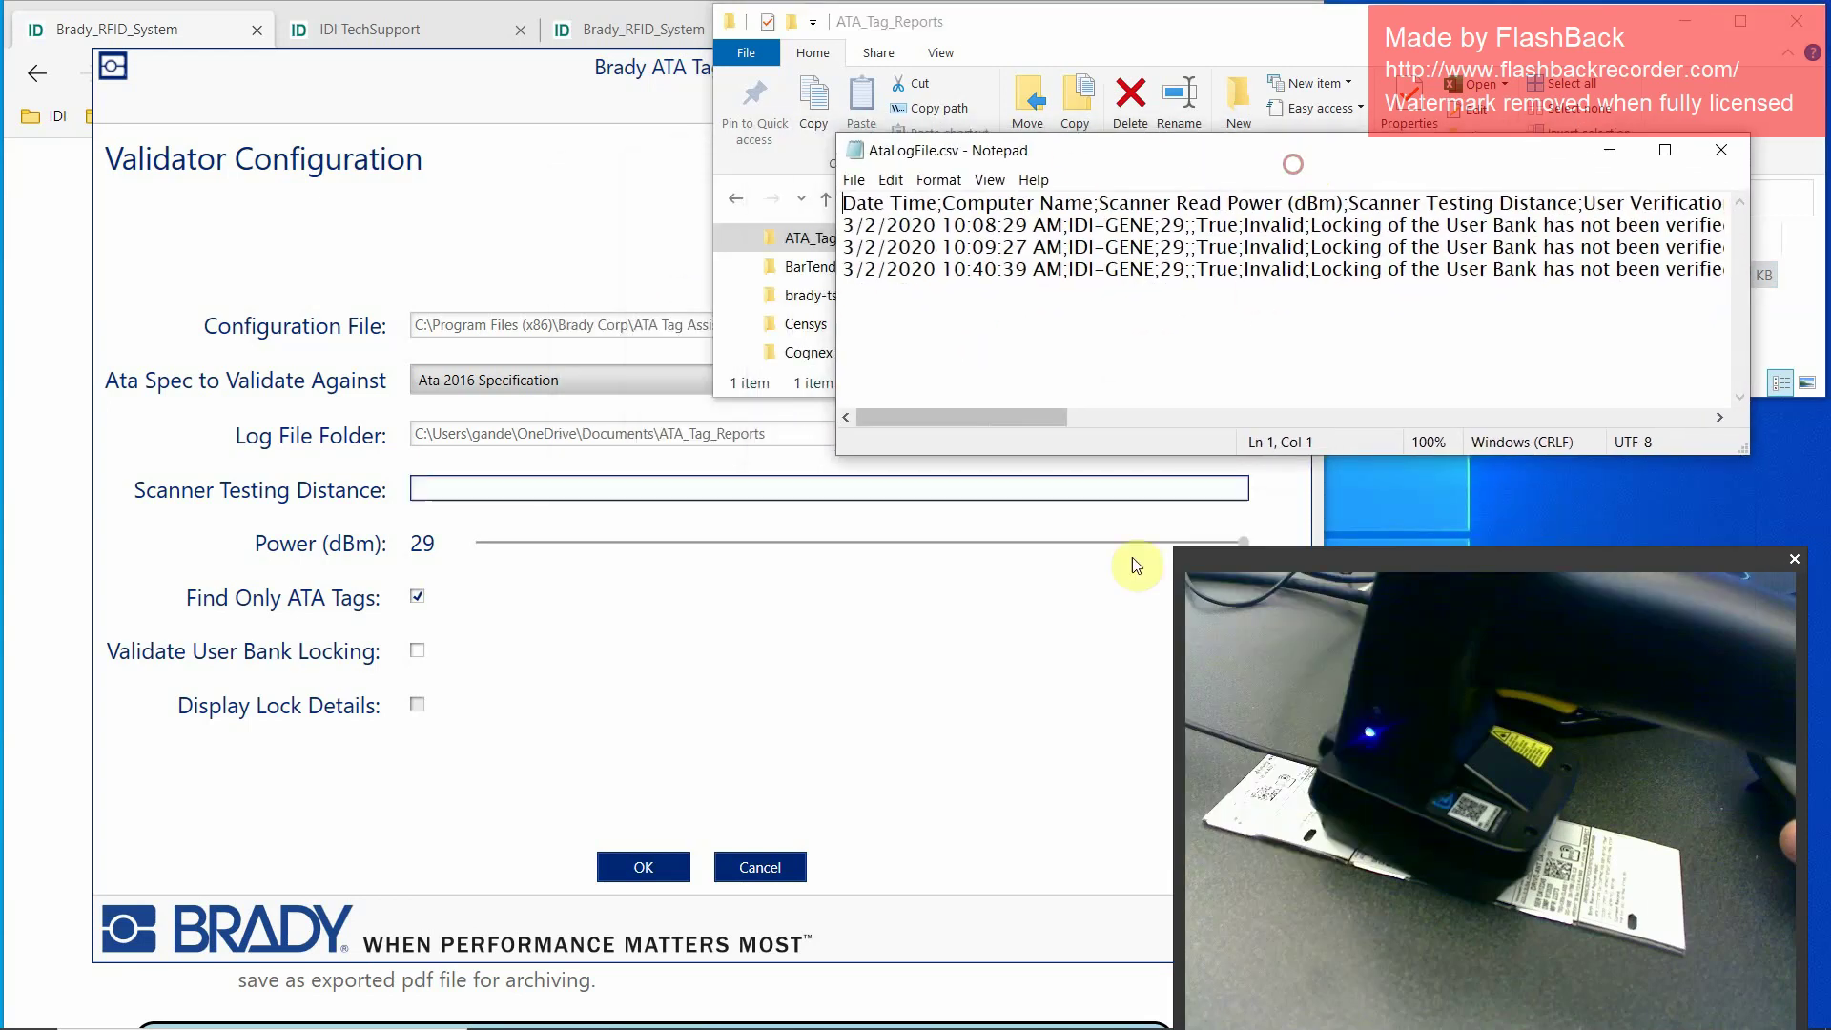
# - Accept the validator configuration, reconnect to the COM6 scanner and find the transponders again
pyautogui.click(662, 869)
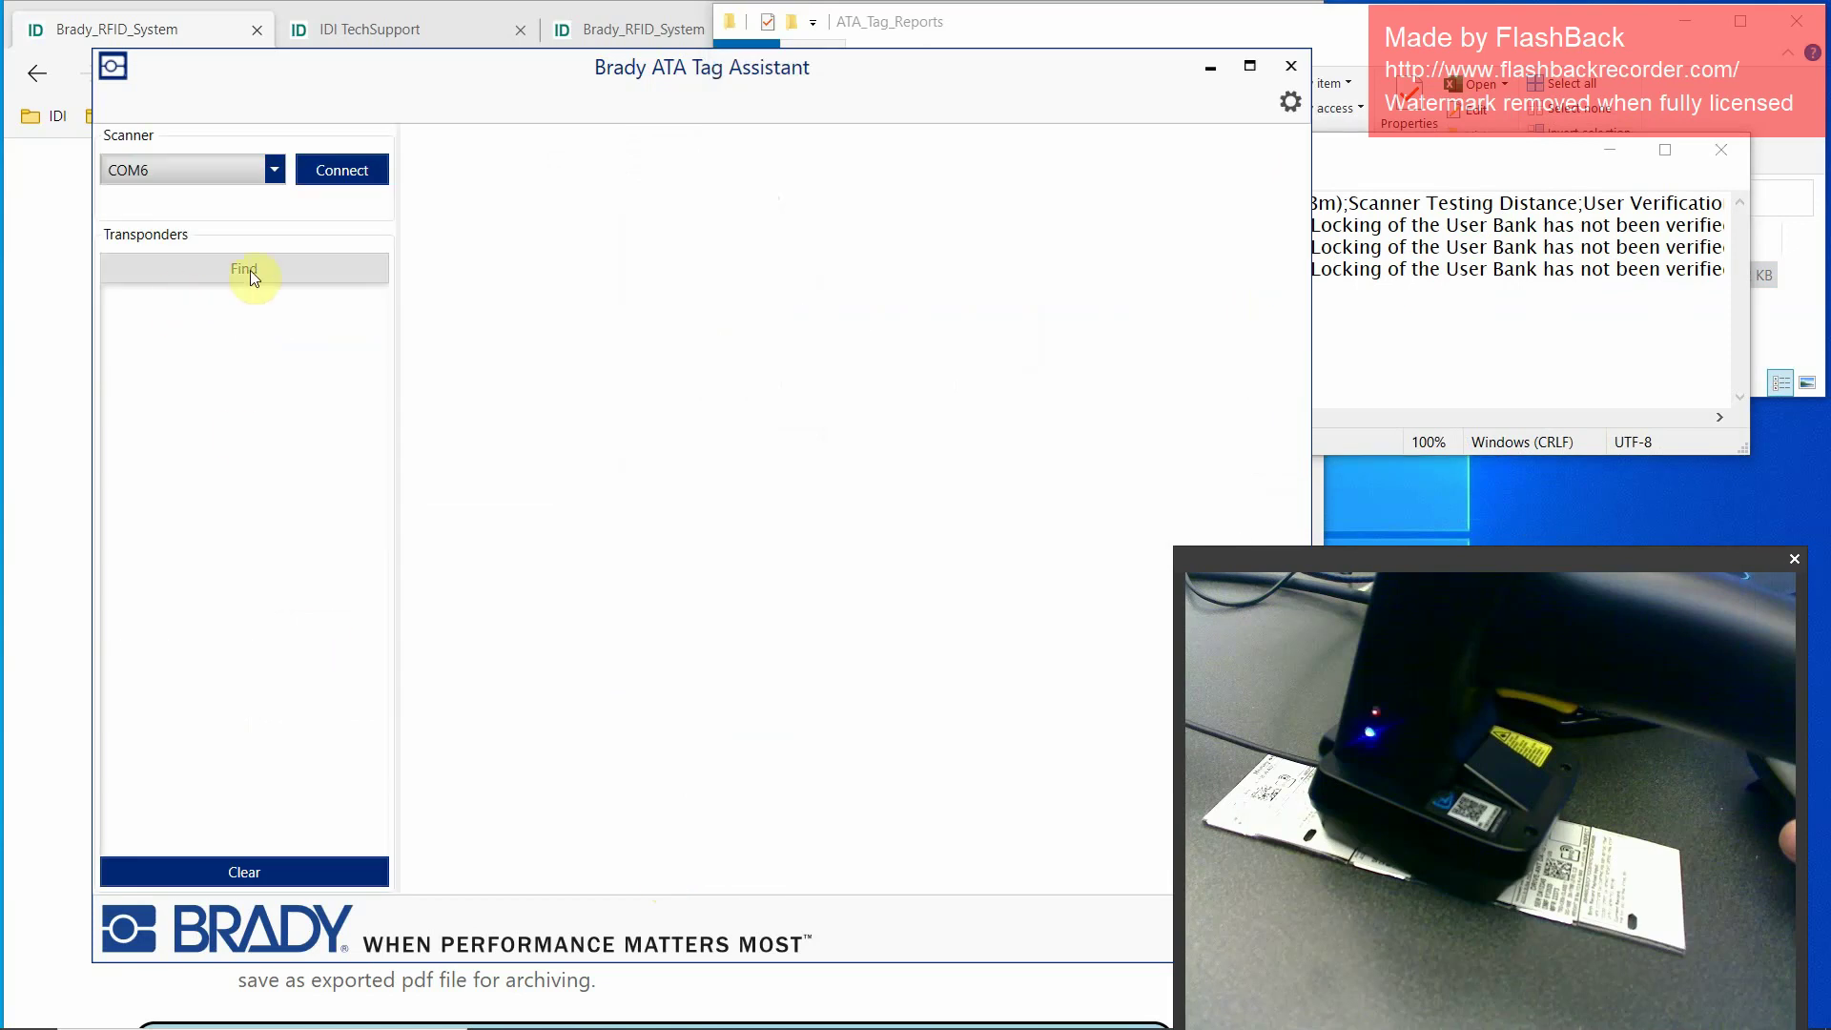
pyautogui.click(352, 174)
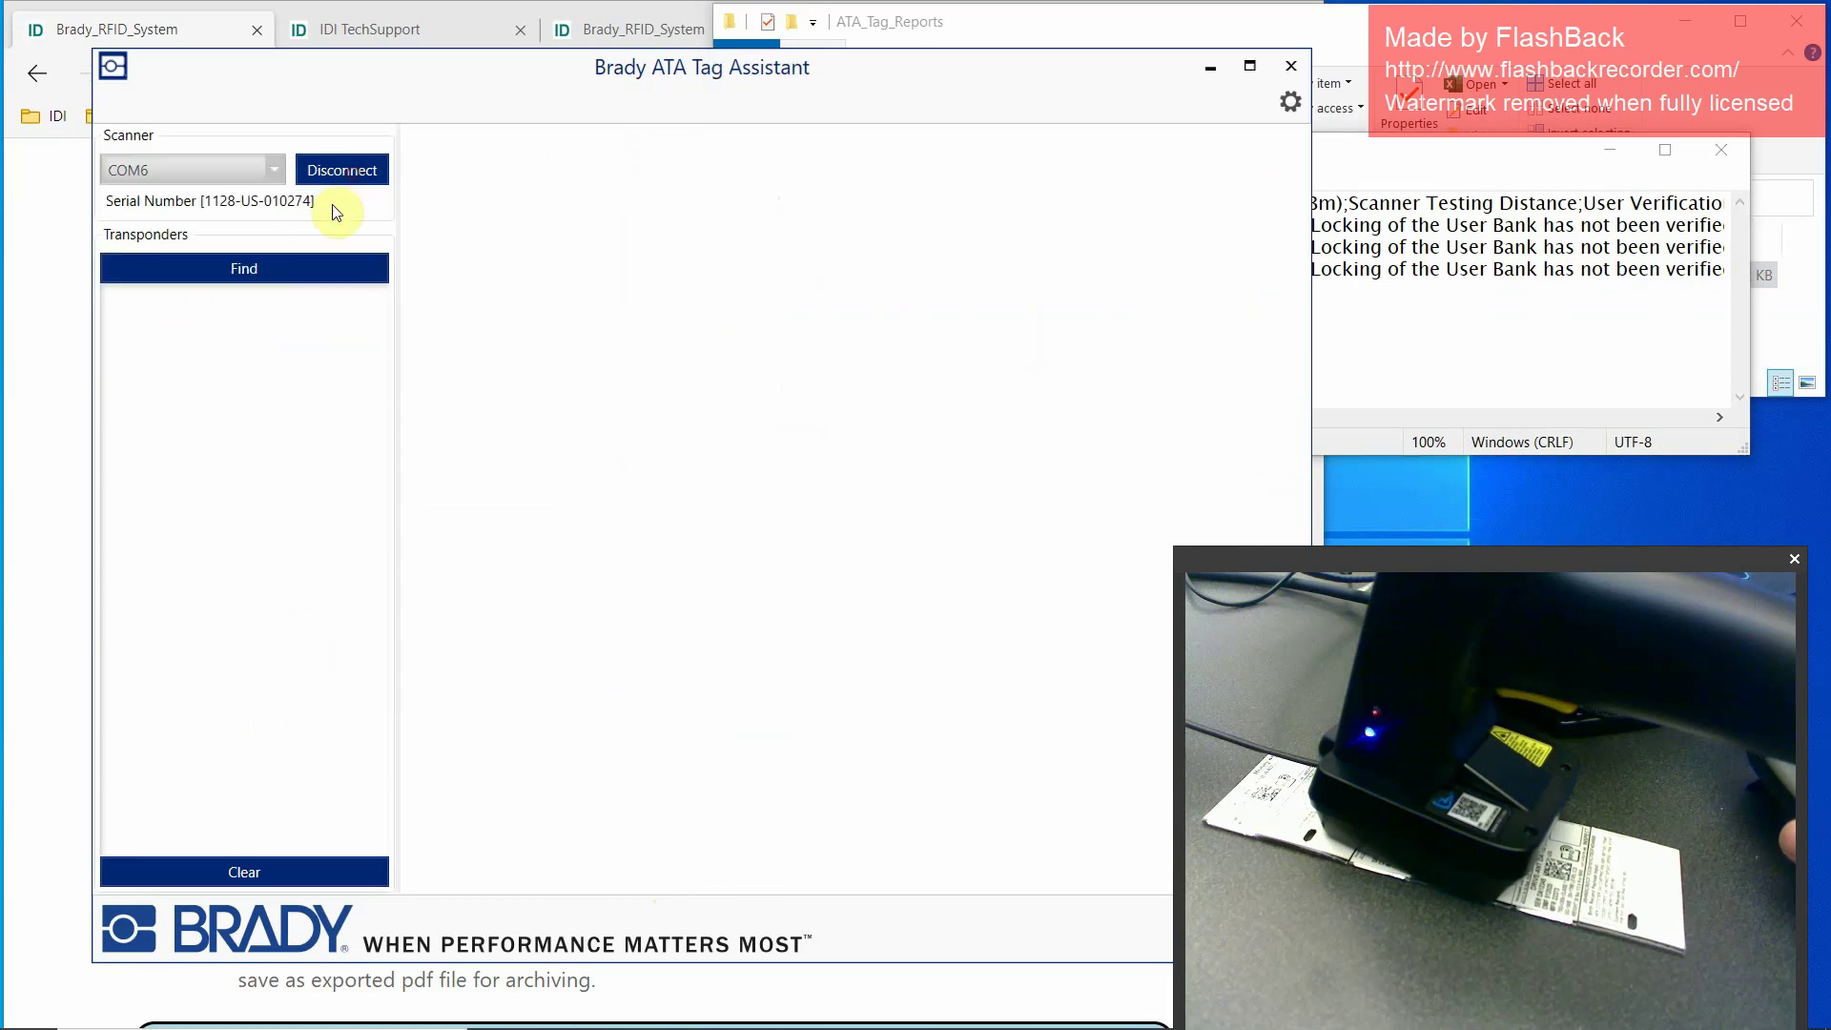
pyautogui.click(278, 271)
# - Read and validate the transponder ending in DA12346 again, and verify it to add a log entry
pyautogui.click(238, 300)
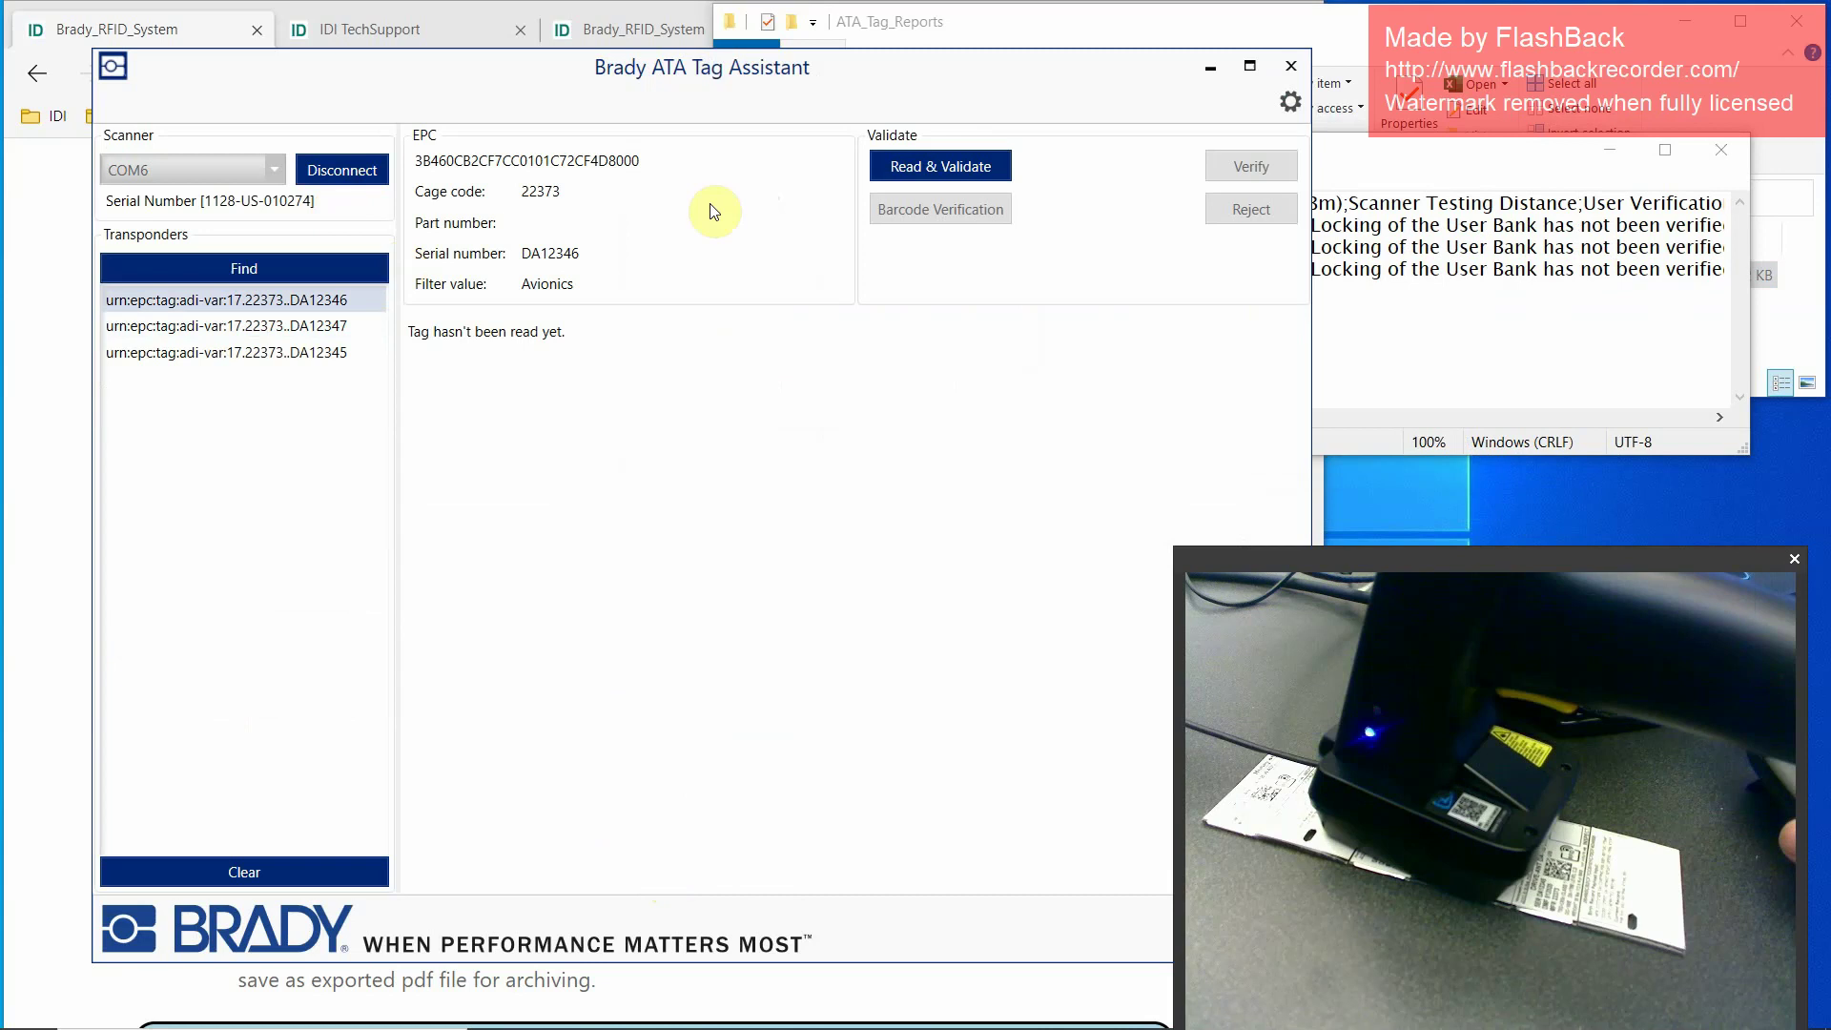
pyautogui.click(980, 175)
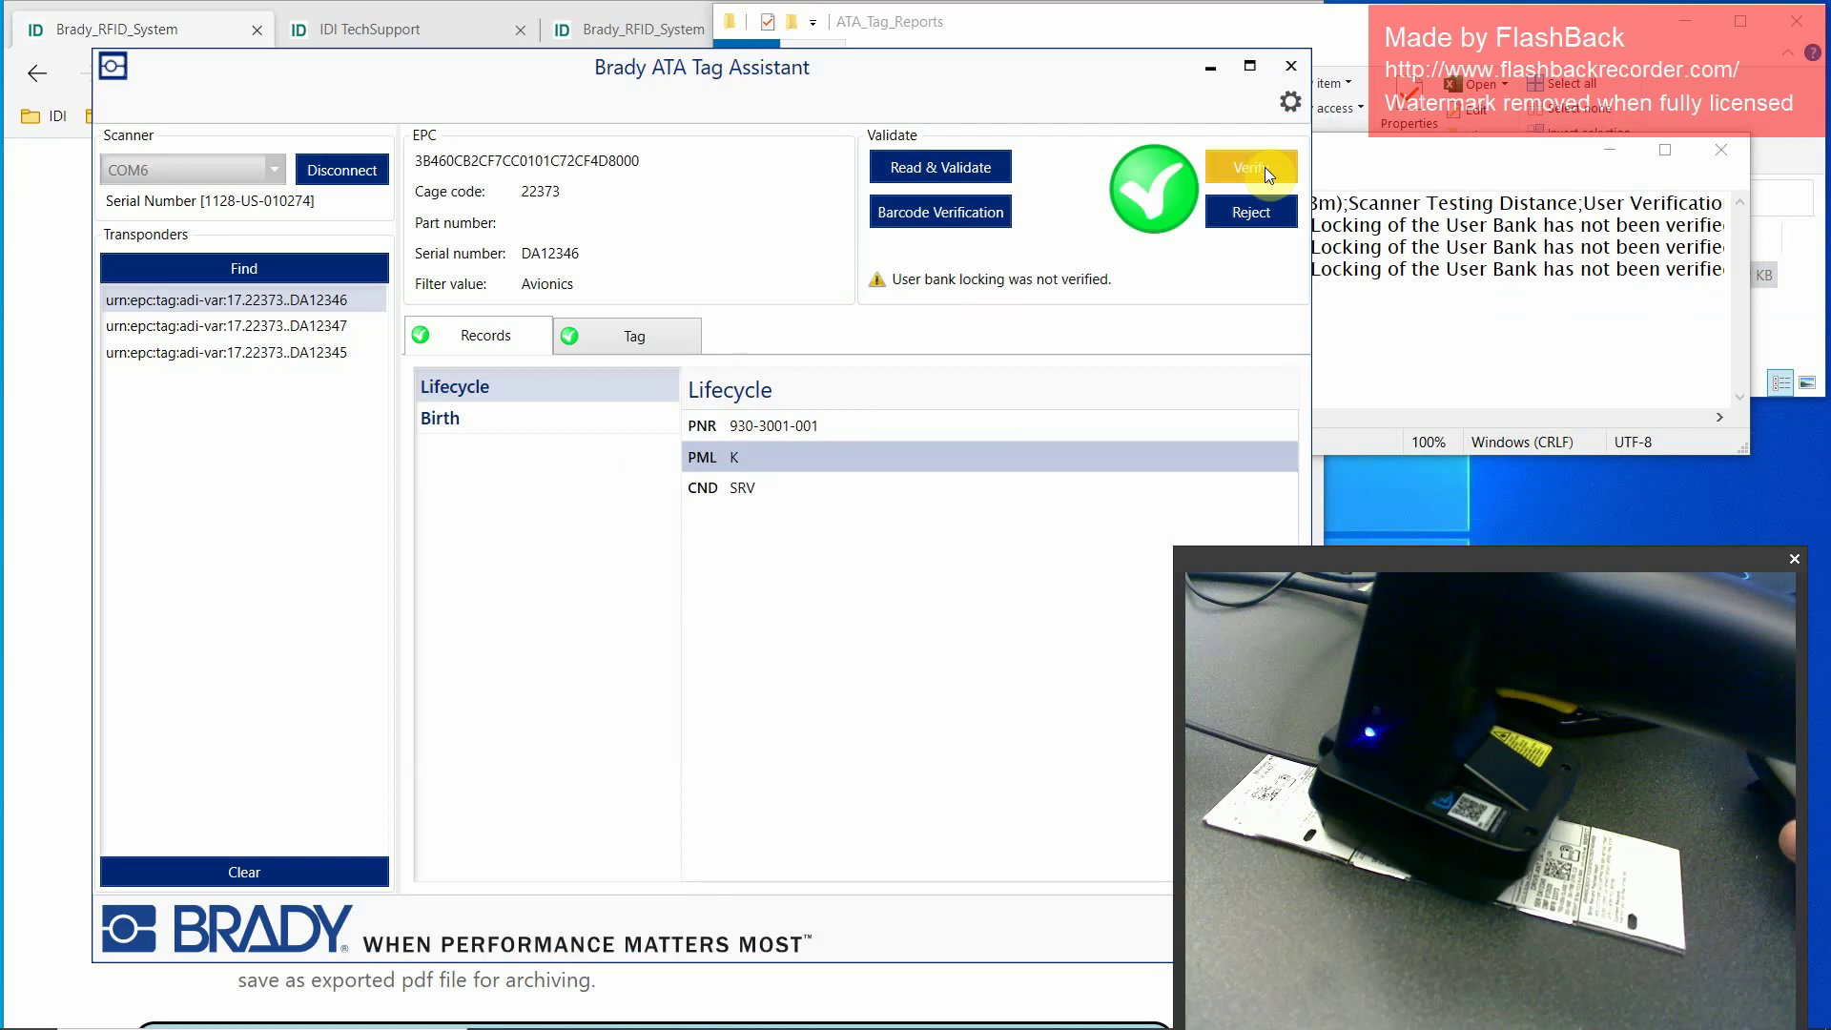
pyautogui.click(1264, 168)
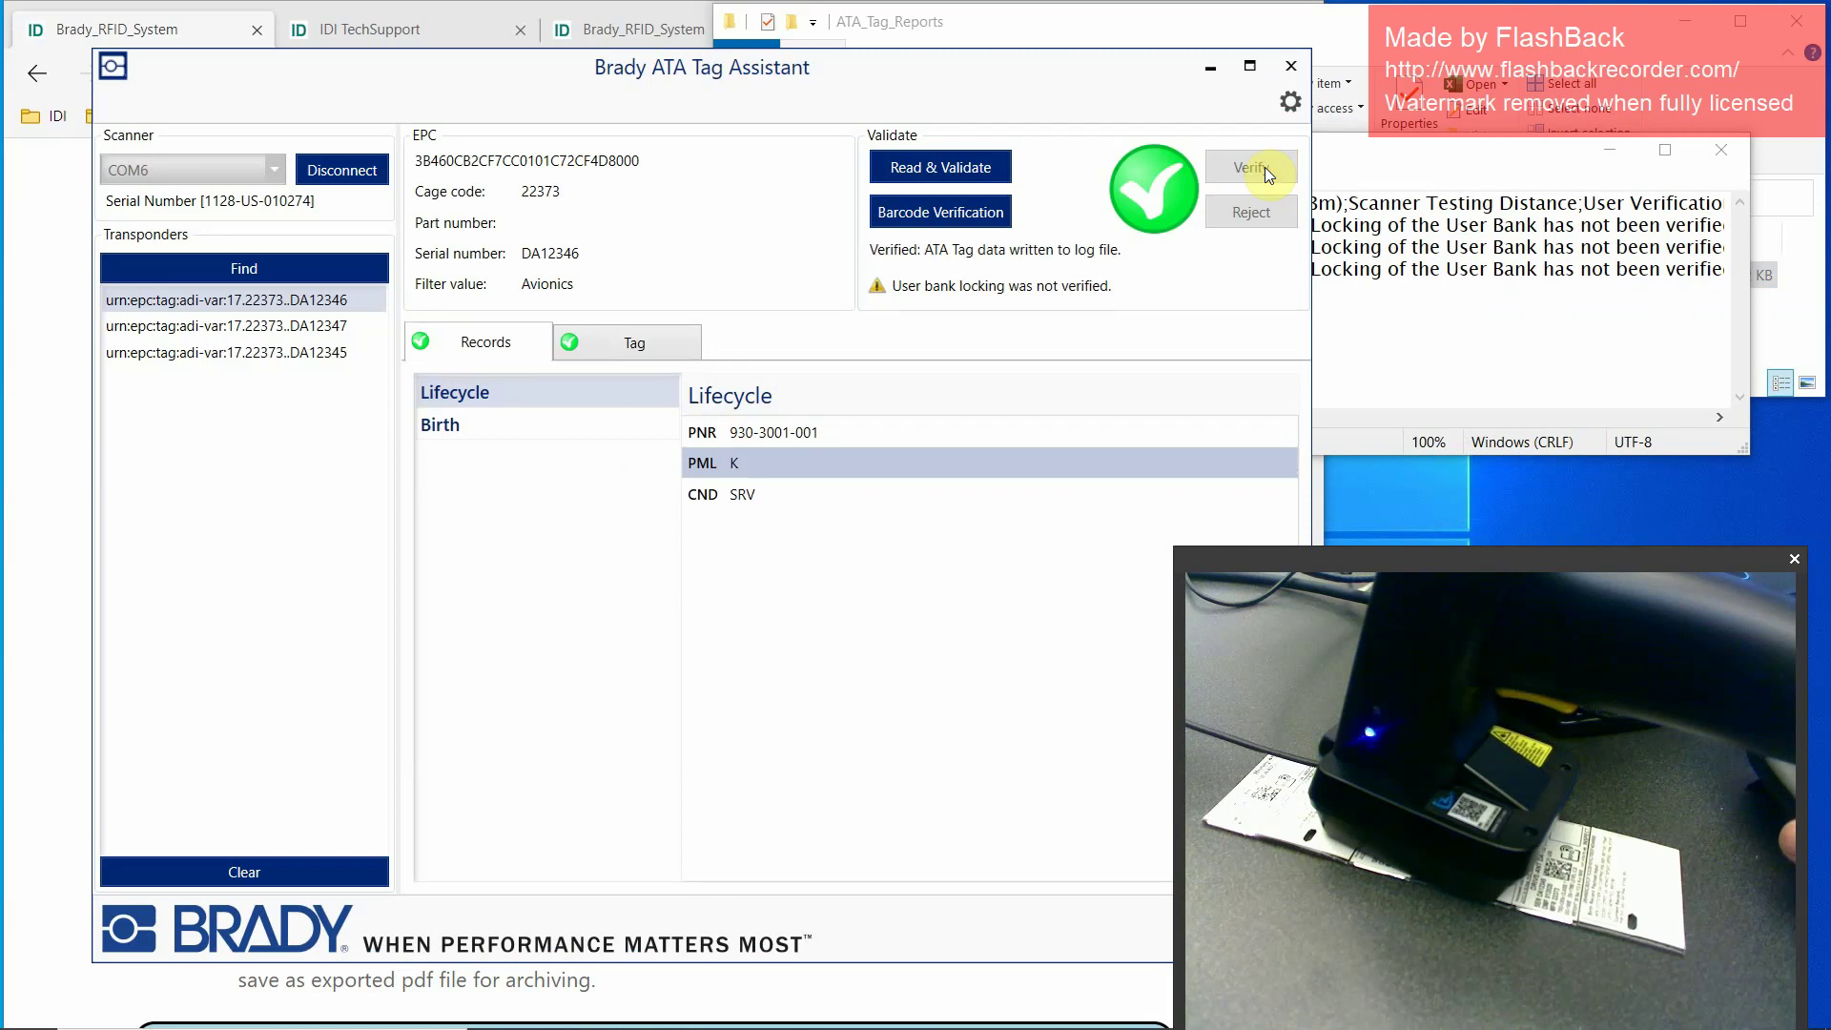
# - Close the outdated log view, reopen AtaLogFile.csv in Notepad to check the logged entries, and close it
pyautogui.click(1409, 159)
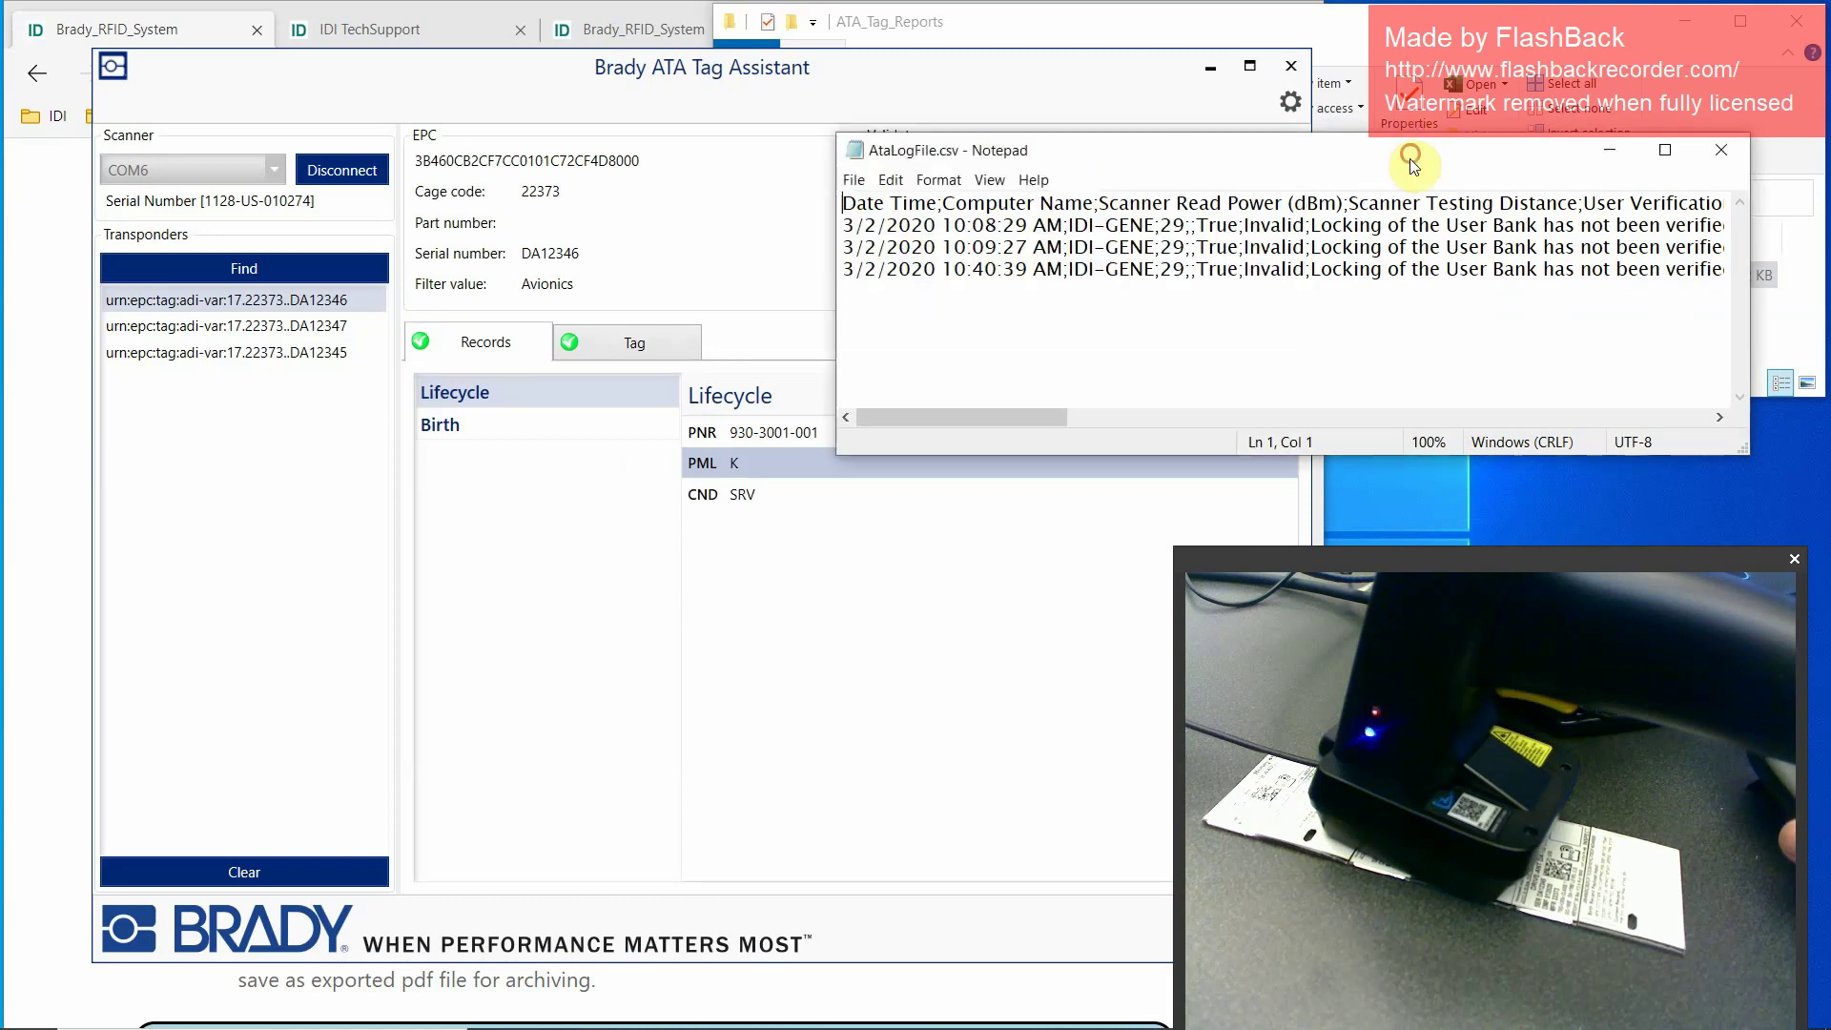
pyautogui.click(1721, 153)
pyautogui.click(1385, 317)
pyautogui.click(1156, 272)
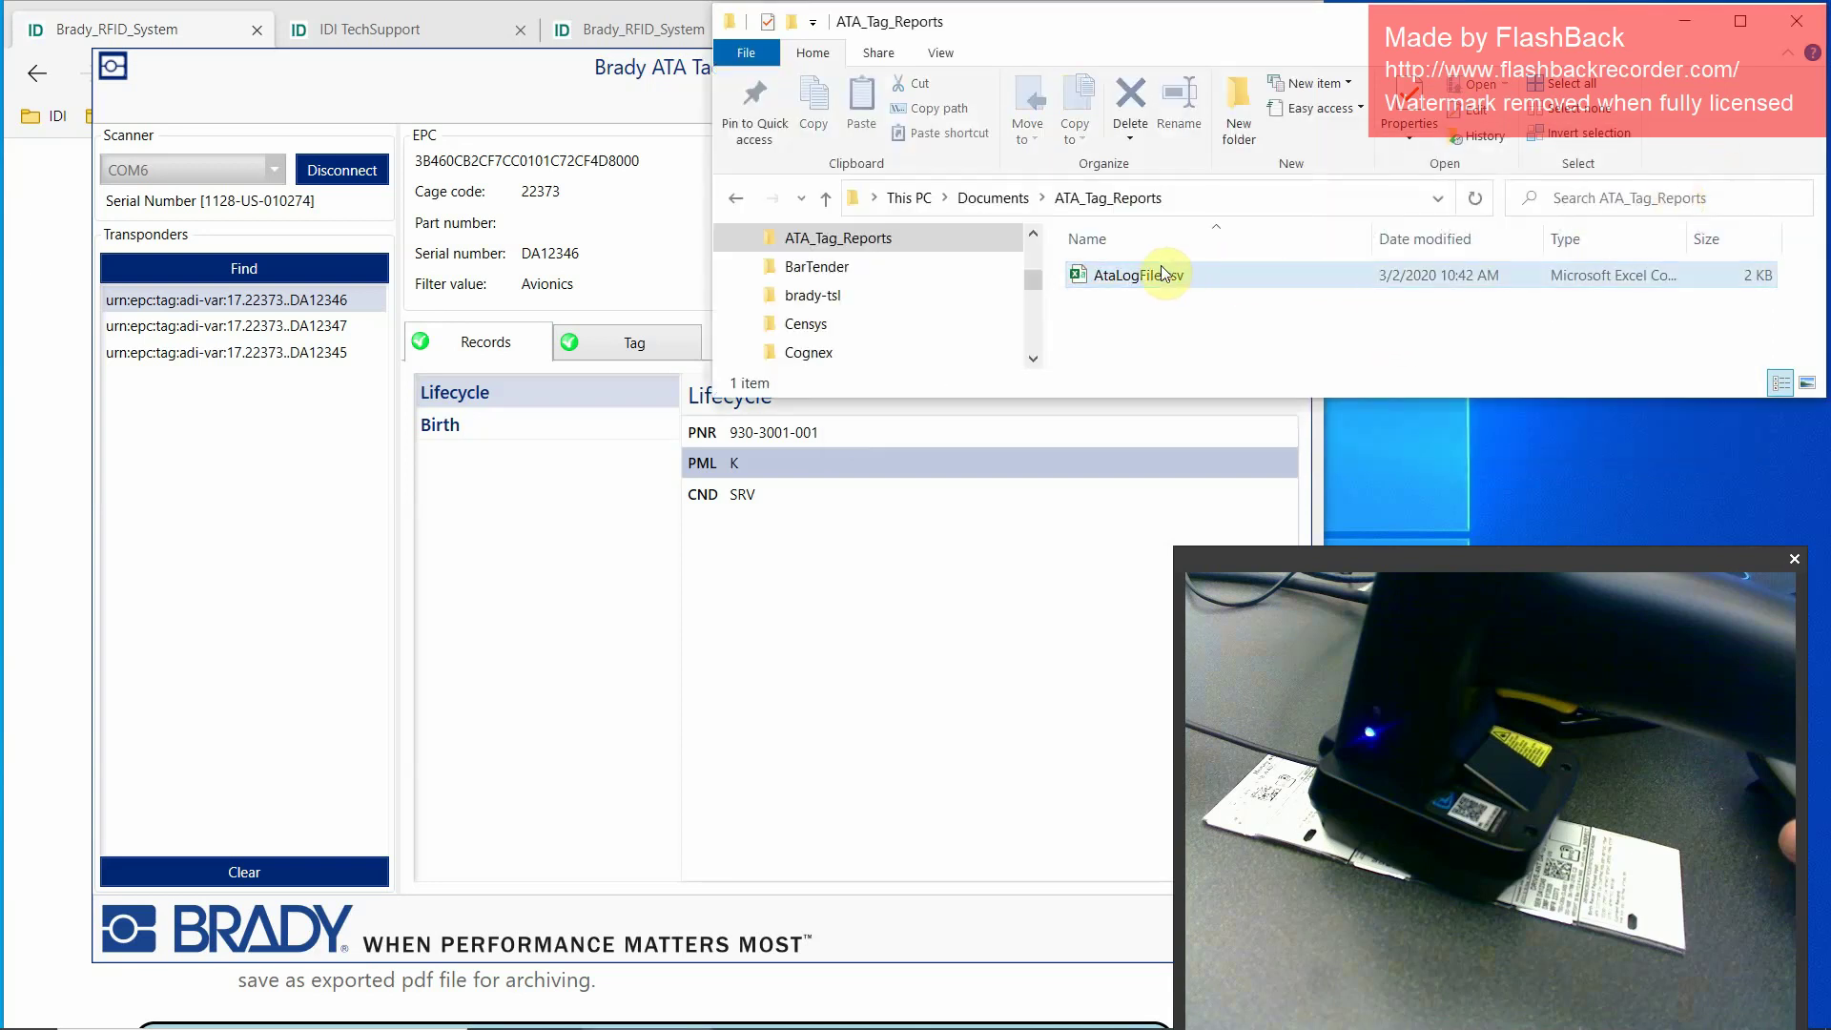
pyautogui.rightClick(1151, 286)
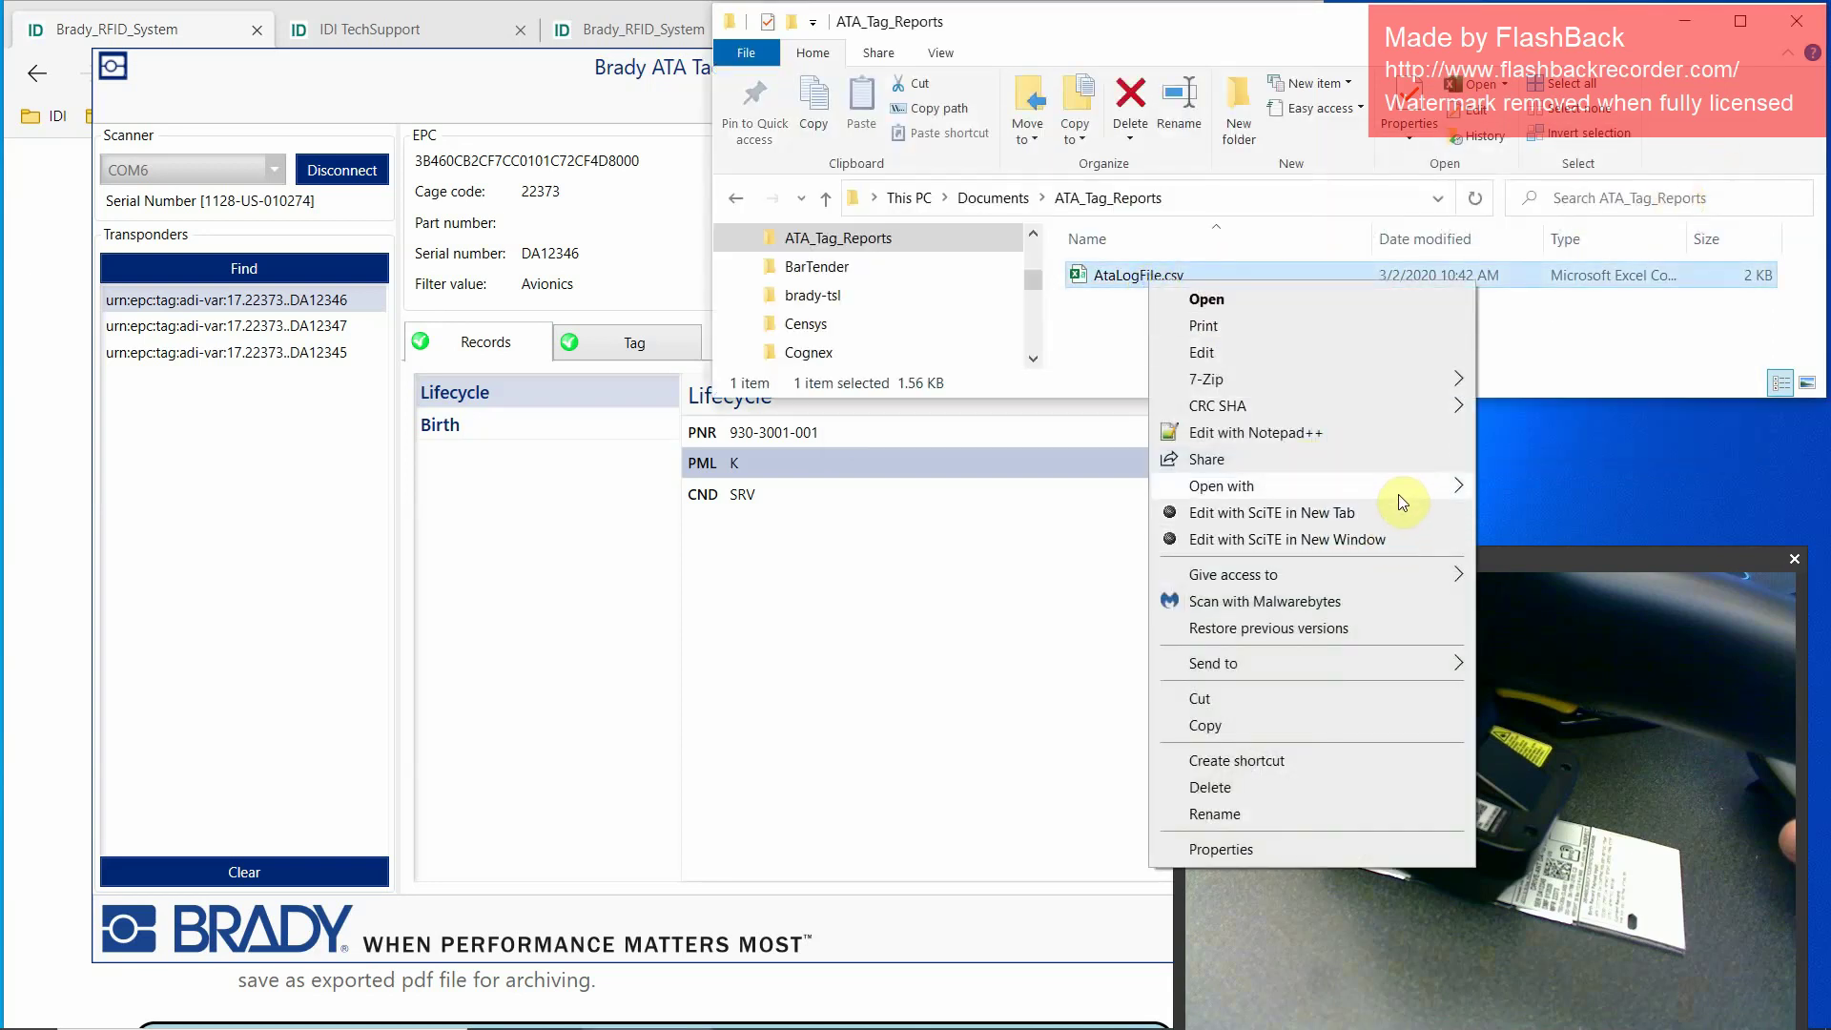
pyautogui.moveTo(1406, 495)
pyautogui.click(1543, 518)
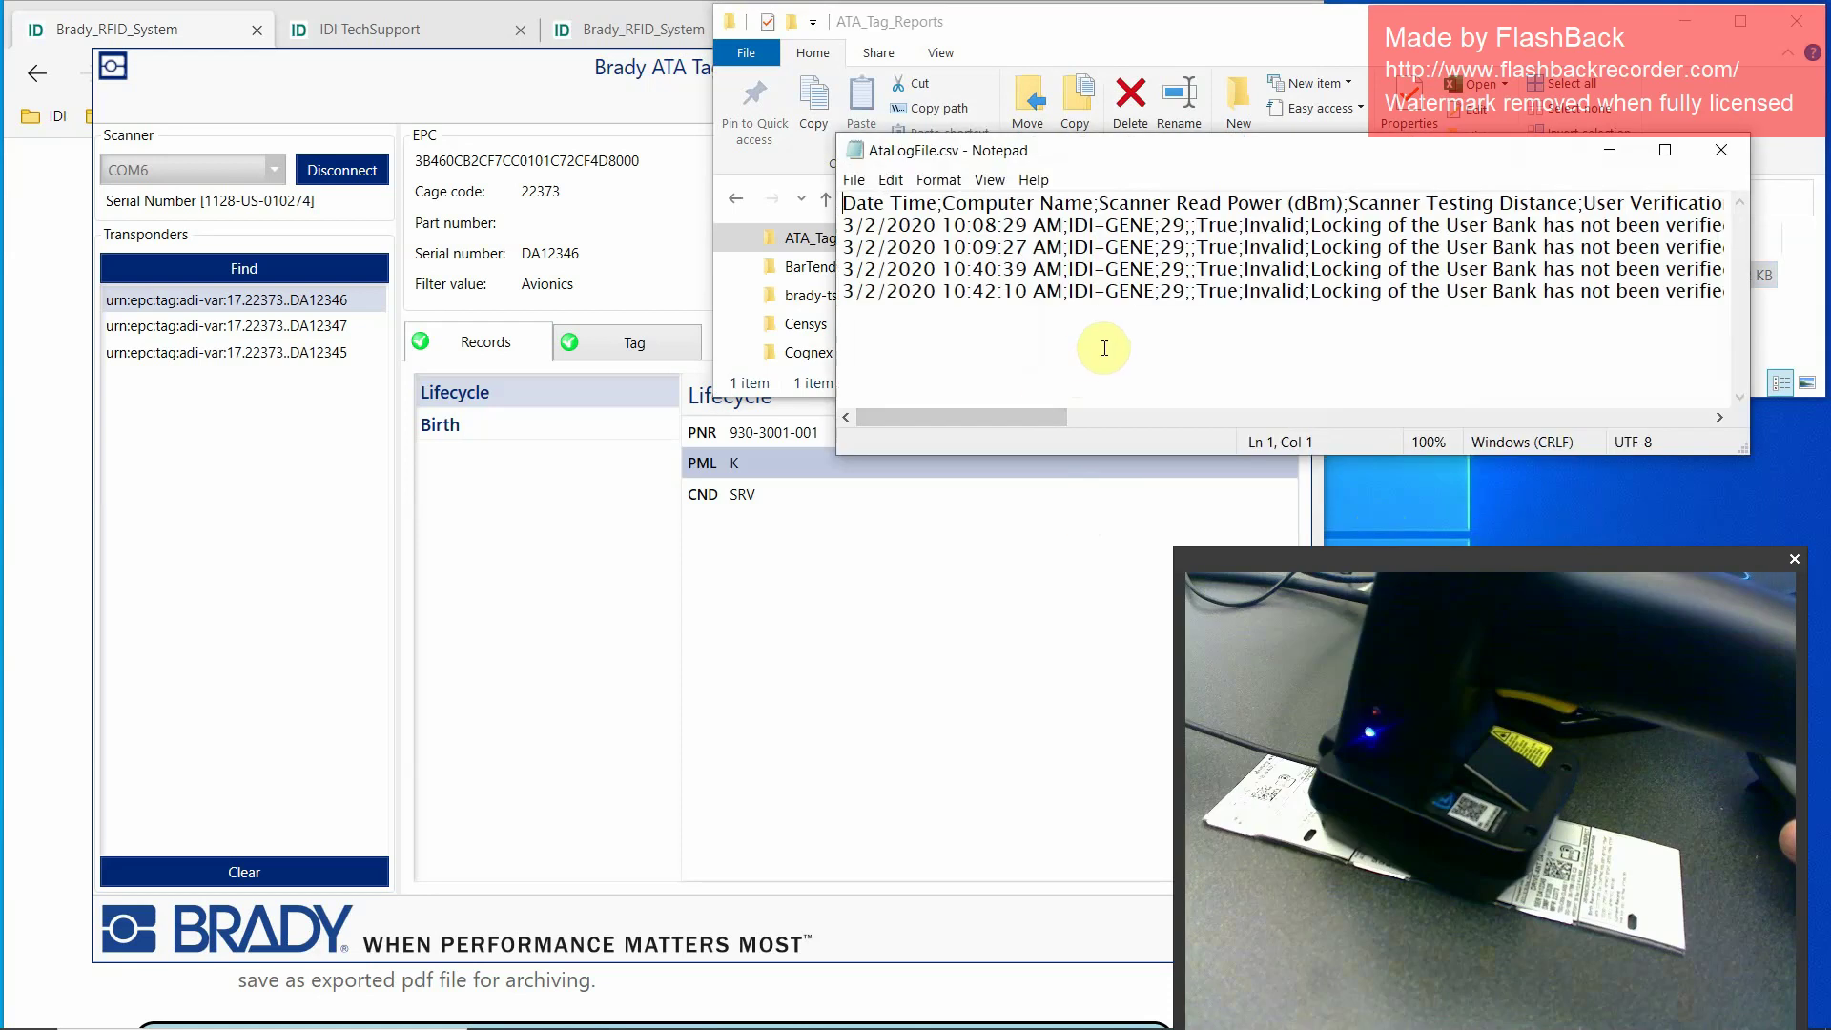
pyautogui.click(1721, 150)
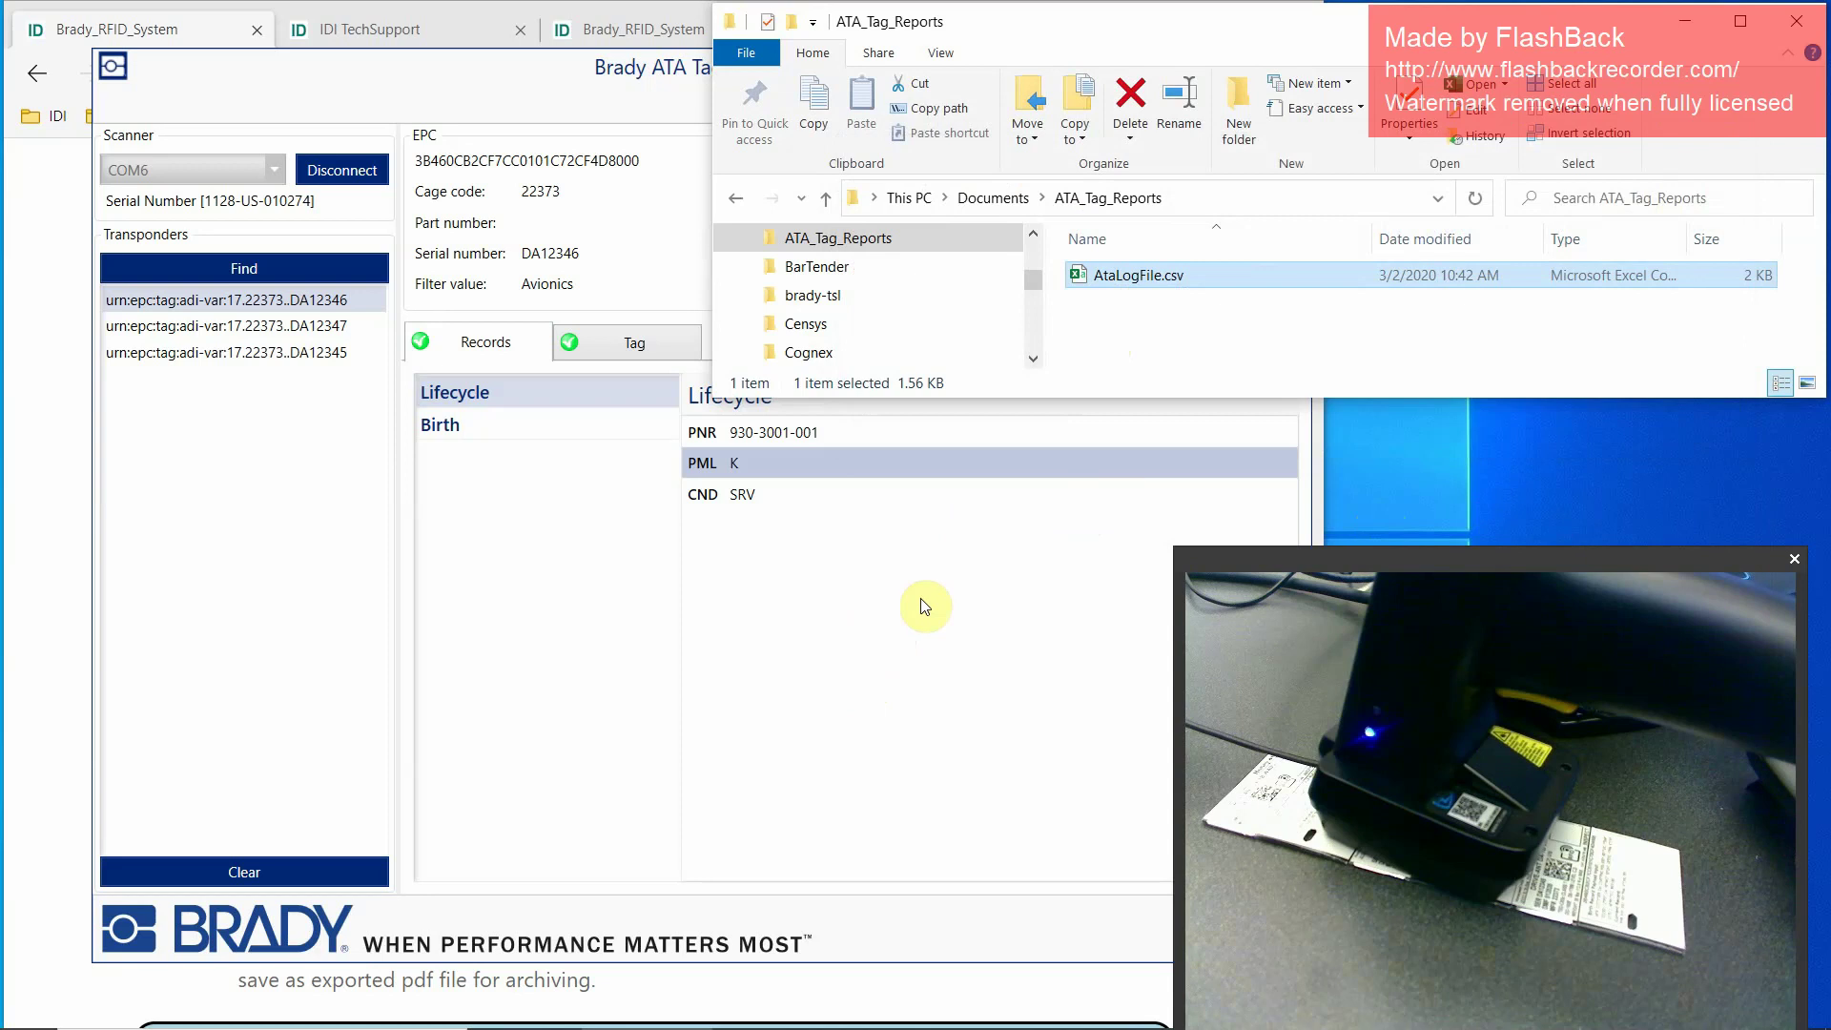
# - Enable Validate User Bank Locking and Display Lock Details in the validator configuration
pyautogui.click(952, 539)
pyautogui.click(1288, 102)
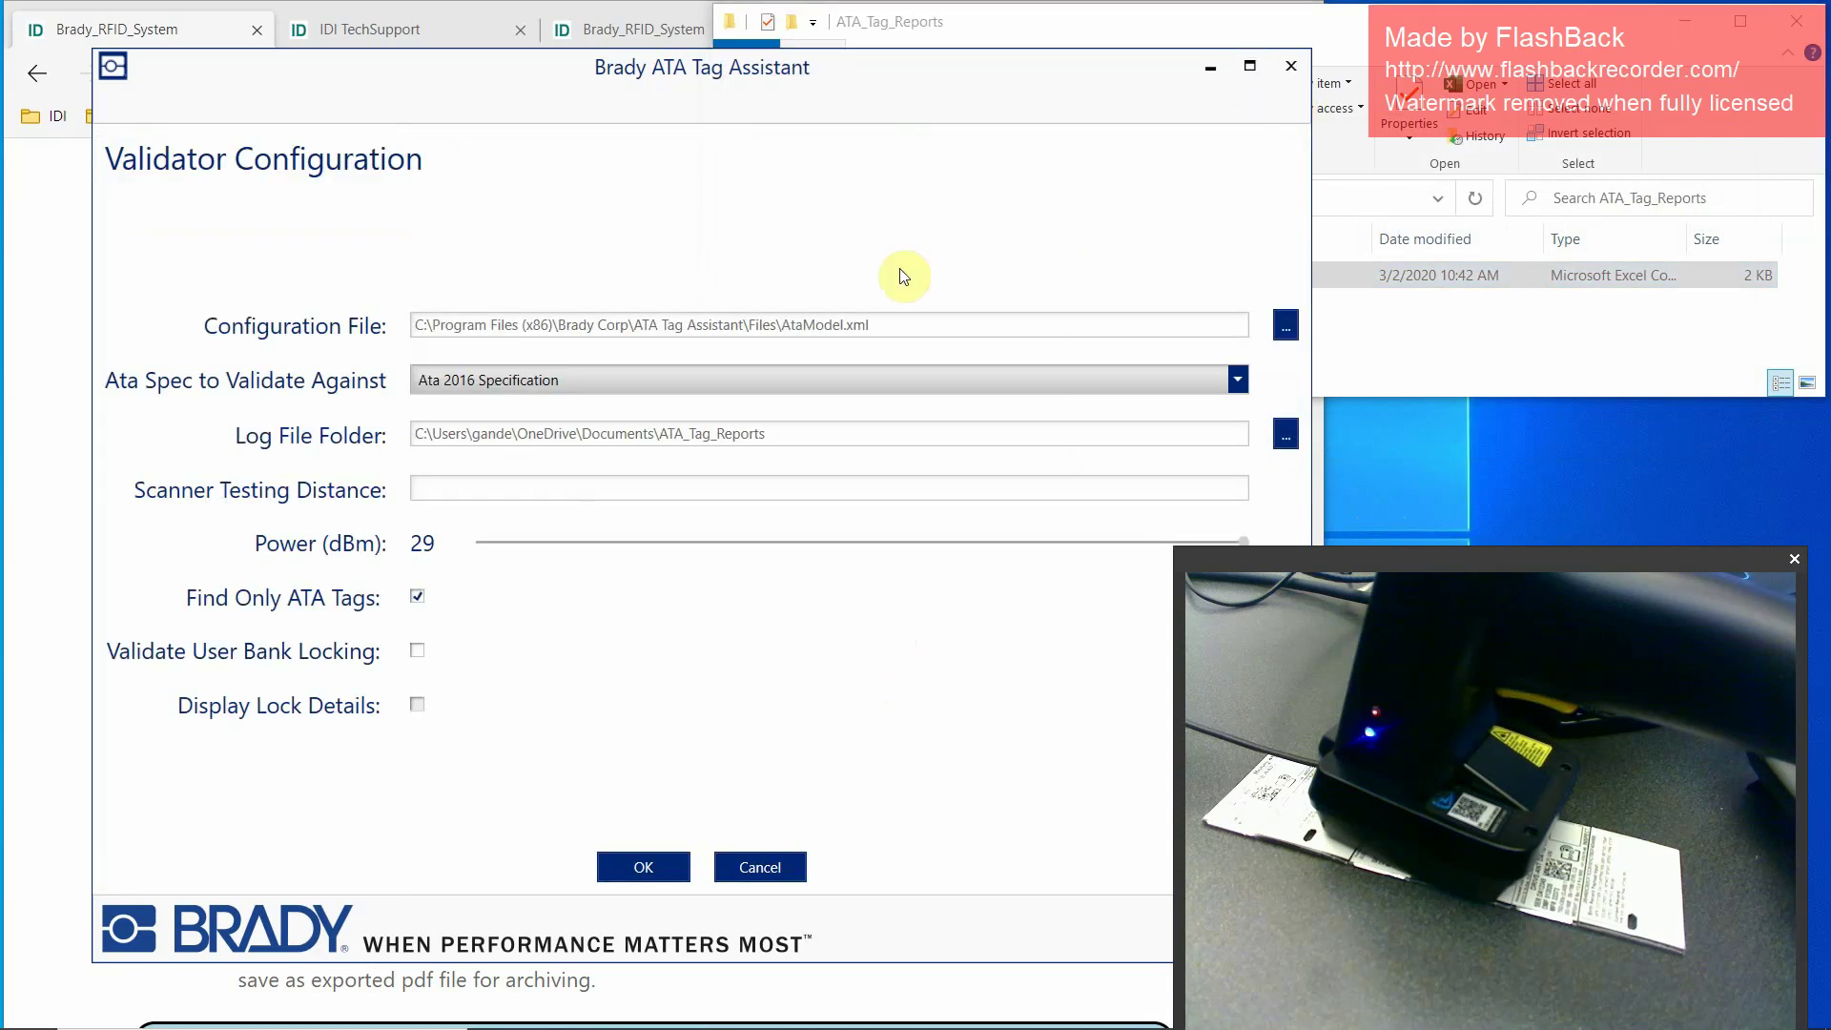
pyautogui.click(418, 653)
pyautogui.click(419, 710)
pyautogui.click(645, 870)
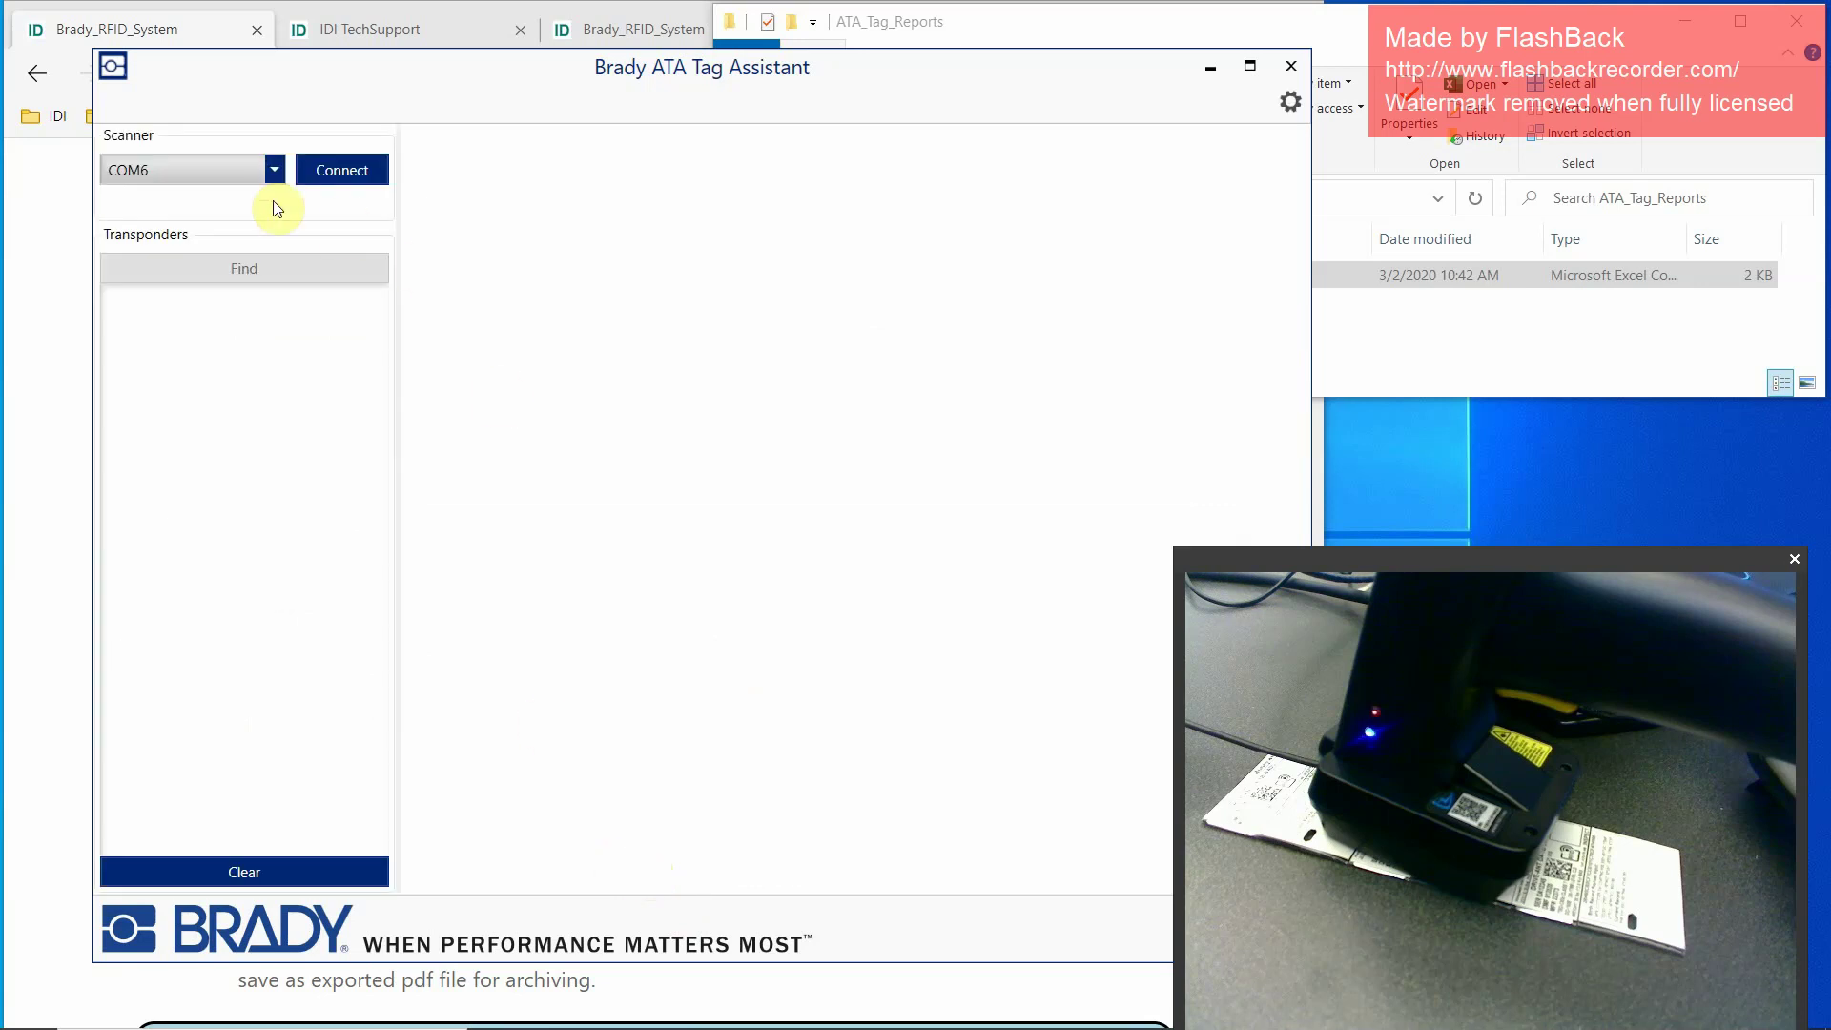
# - Reconnect to the COM6 scanner, find the transponders, and read and validate the one ending in DA12347
pyautogui.click(324, 172)
pyautogui.click(303, 271)
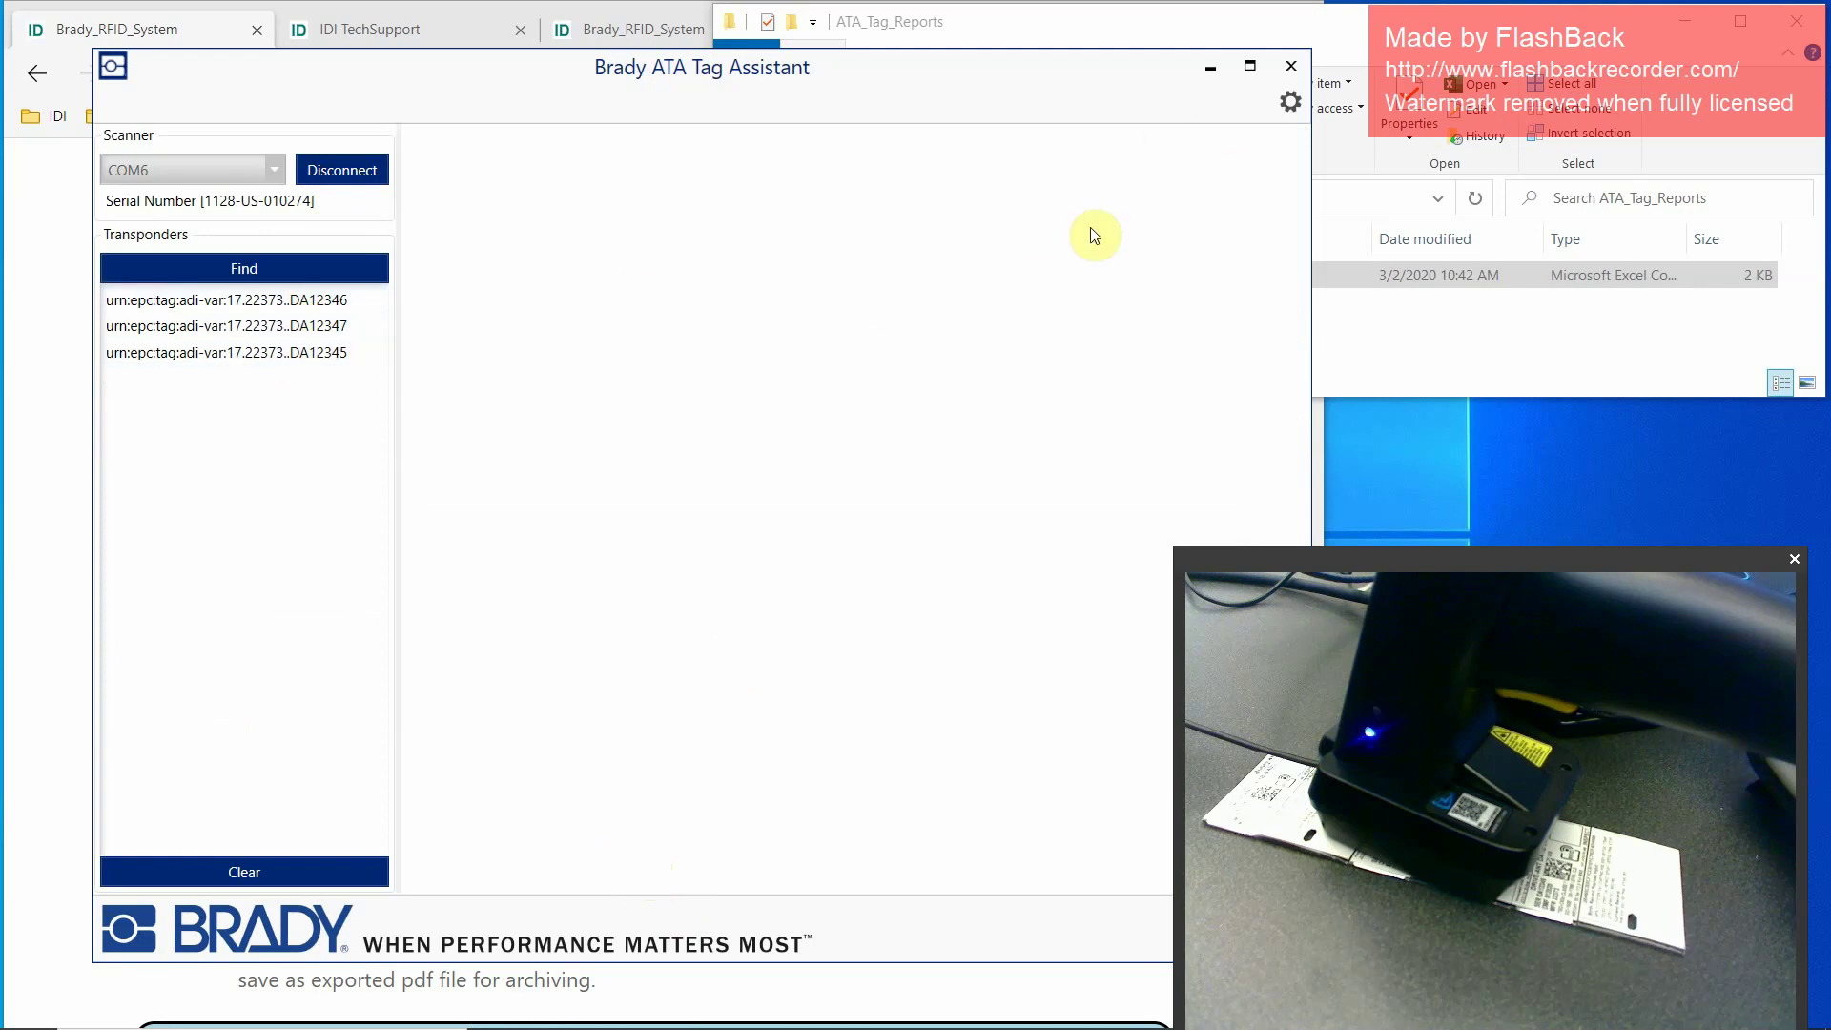
pyautogui.click(264, 329)
pyautogui.click(938, 167)
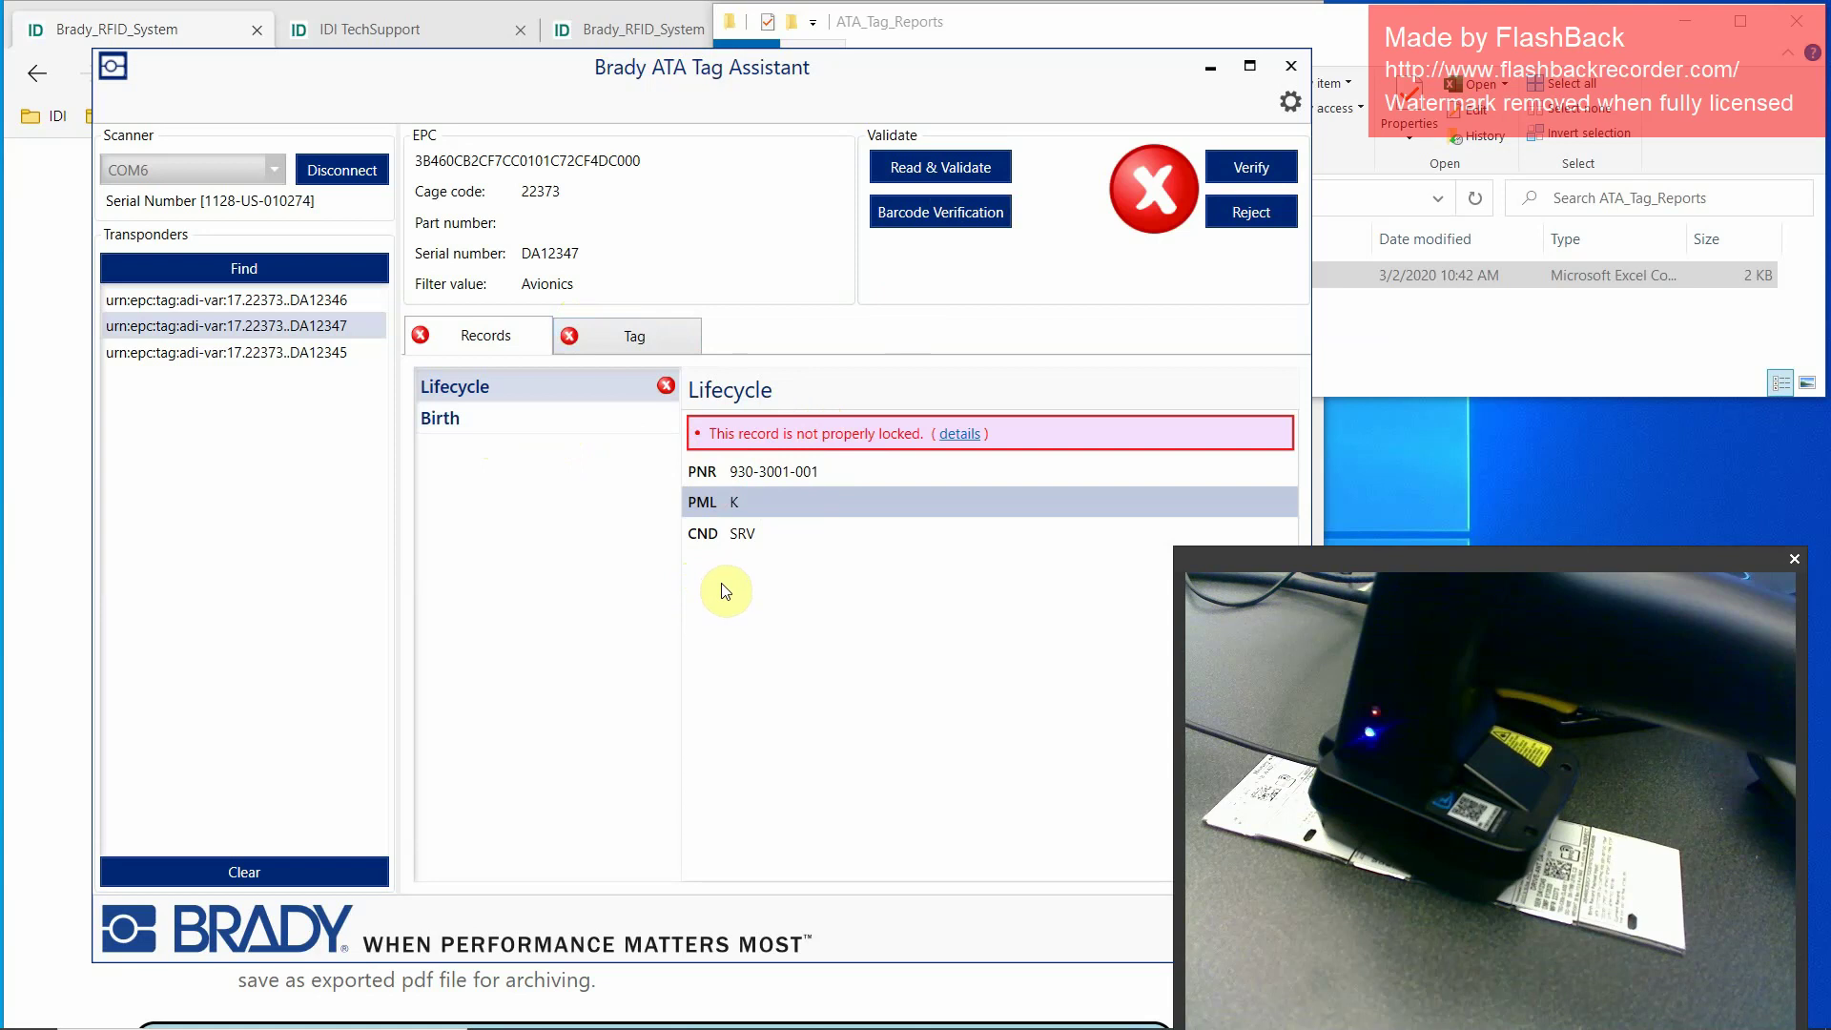
# - Reopen the validator configuration to review the user bank locking options, and accept the settings
pyautogui.click(1291, 106)
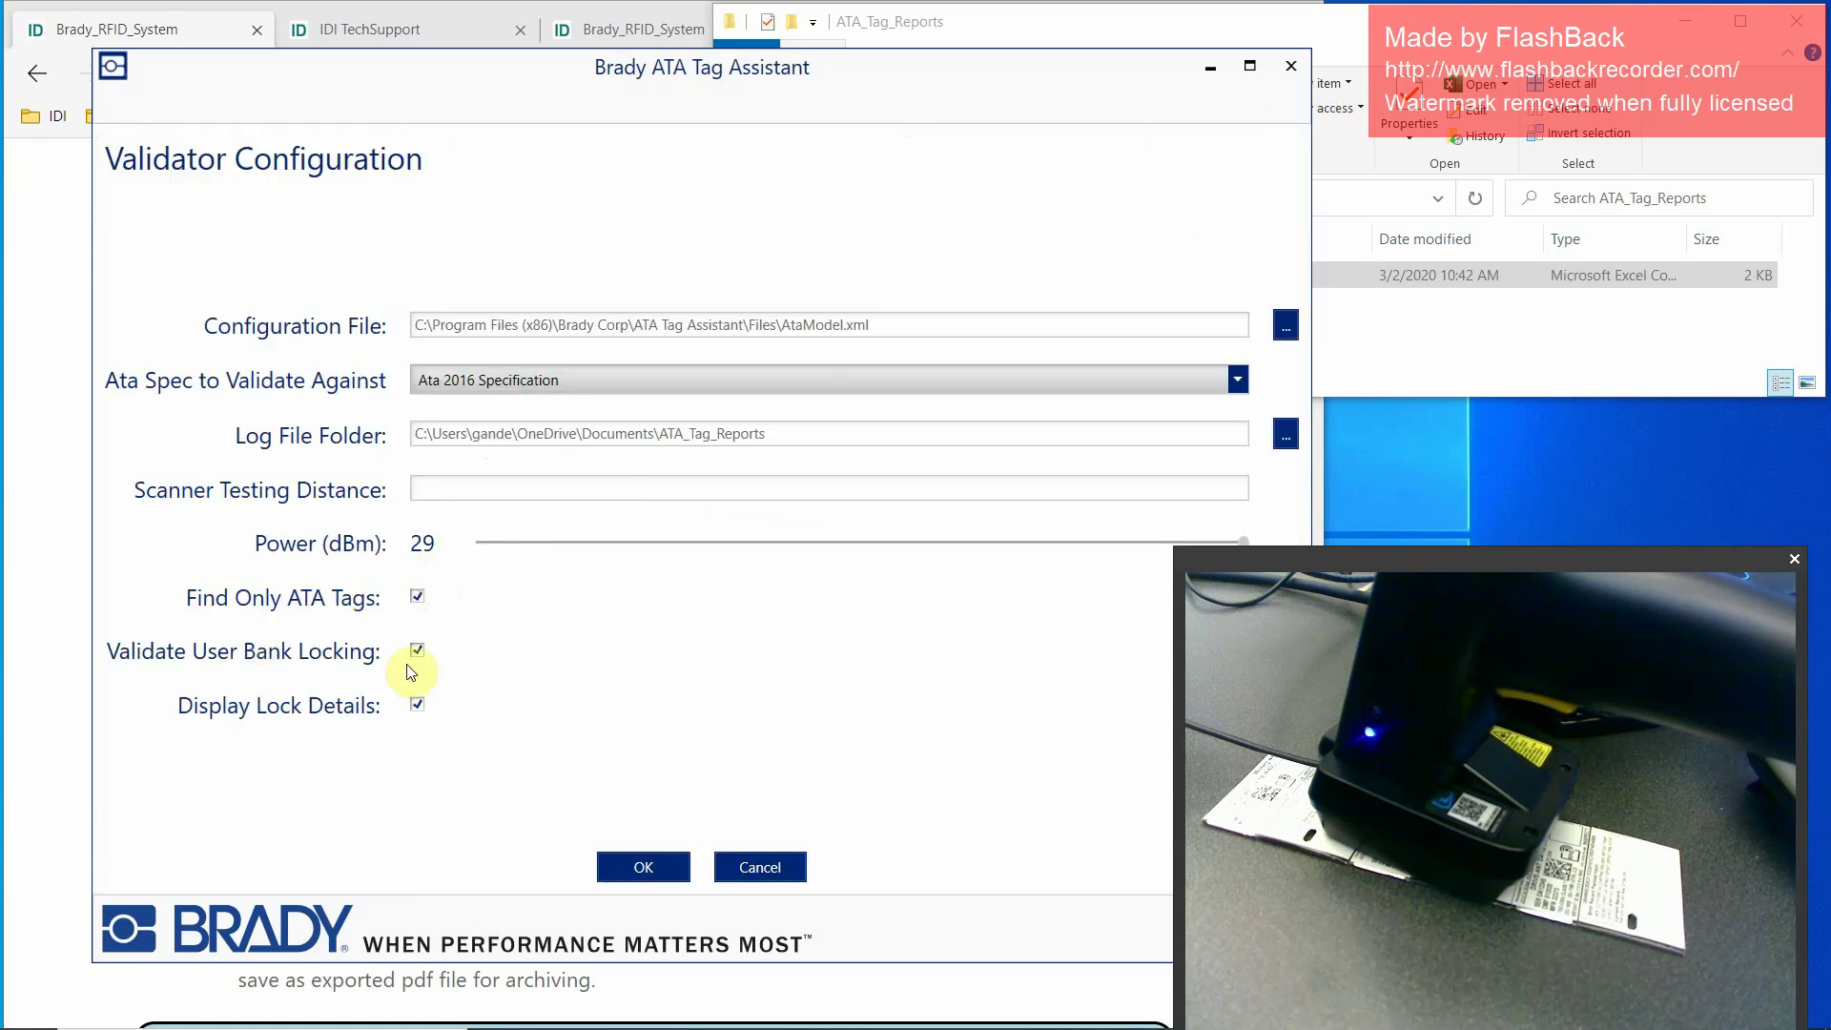
pyautogui.click(629, 864)
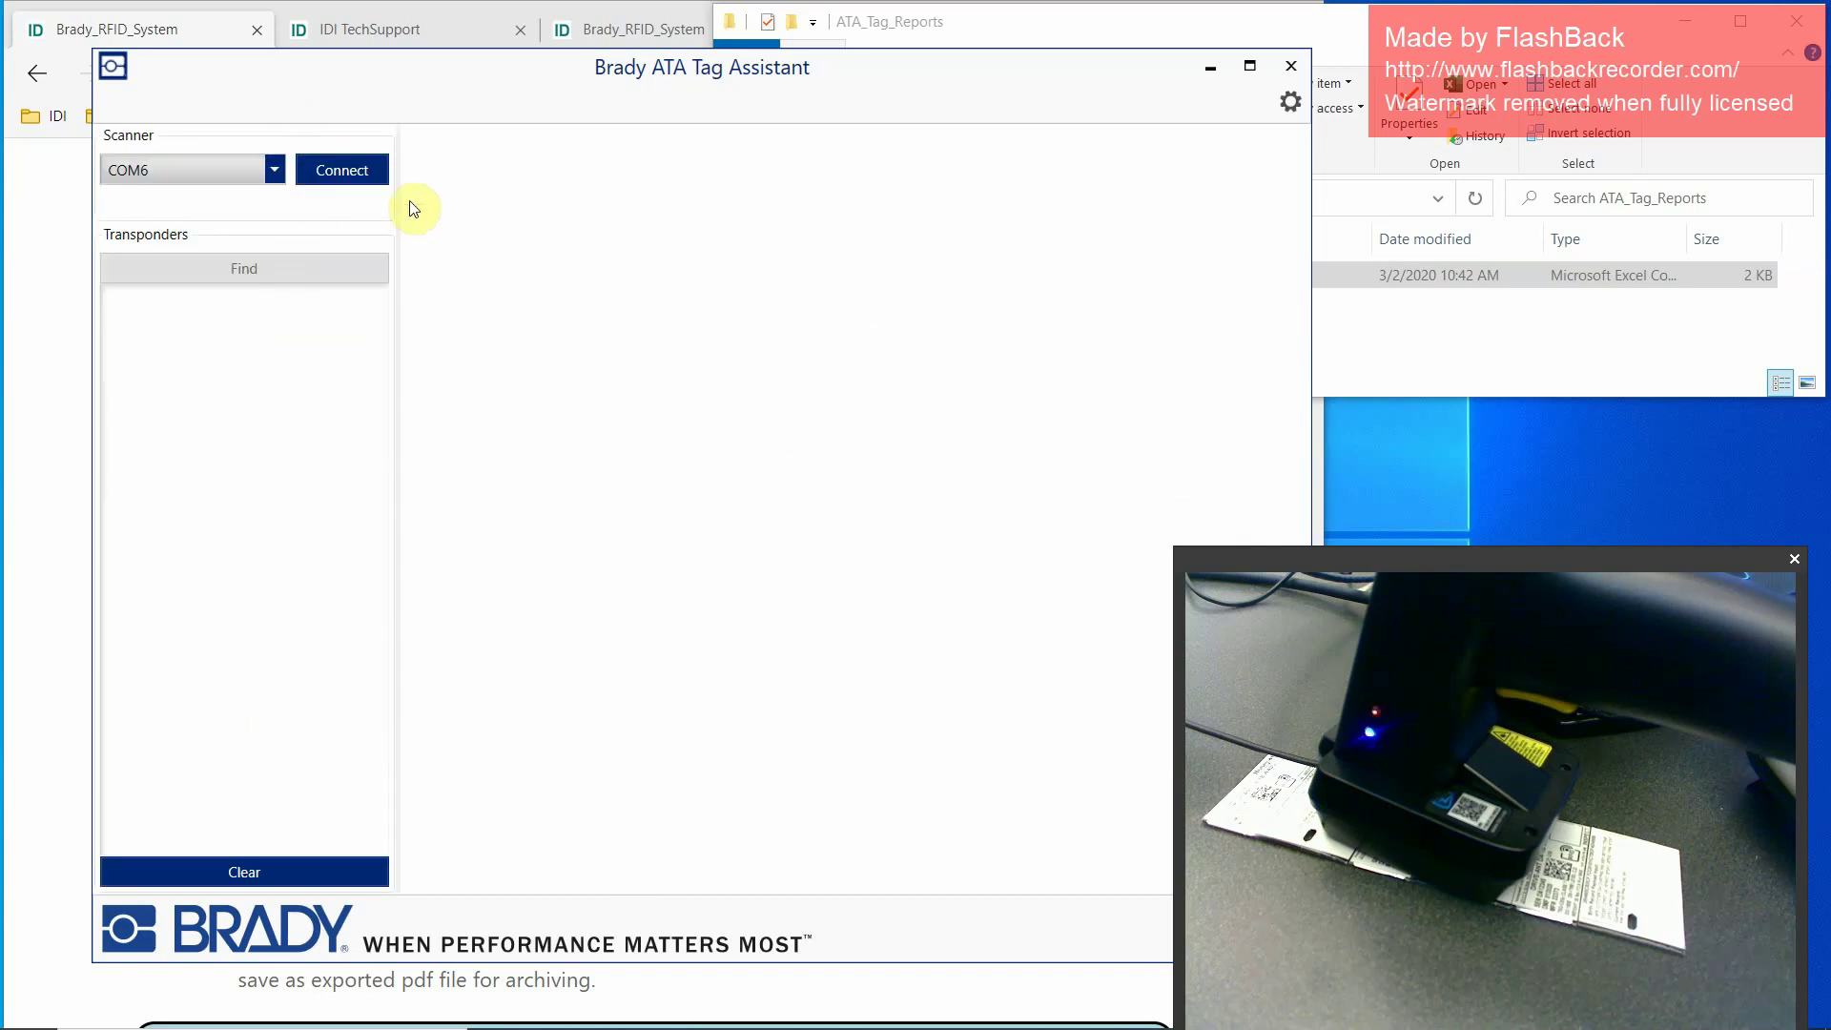